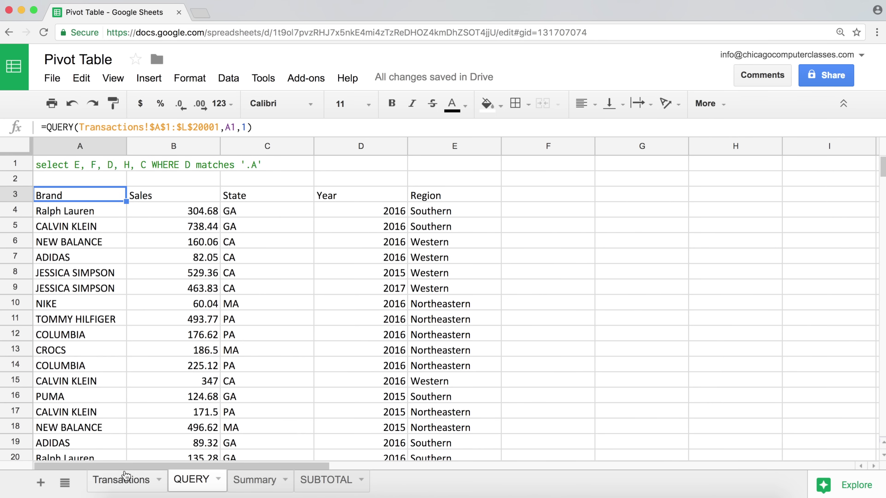
# Move the Transactions tab after SUBTOTAL and inspect the dates in A2 and A7.
pyautogui.moveTo(126, 476); pyautogui.dragTo(401, 480)
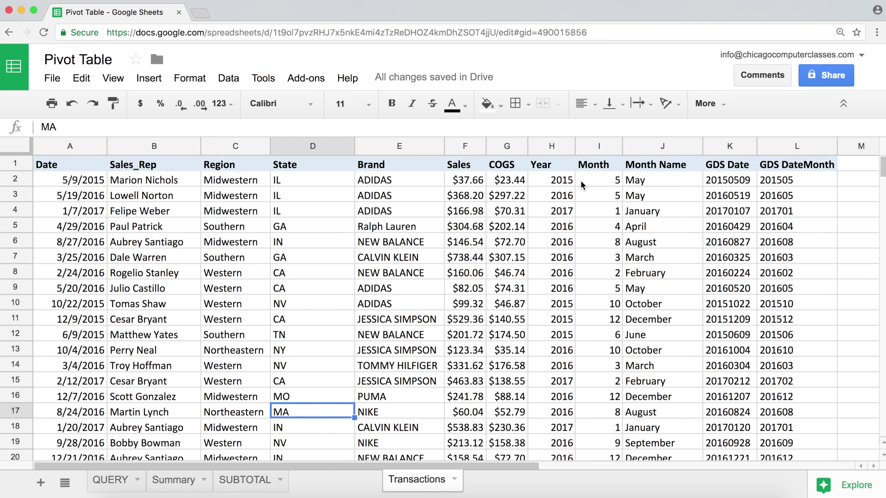
pyautogui.moveTo(68, 182); pyautogui.dragTo(819, 400)
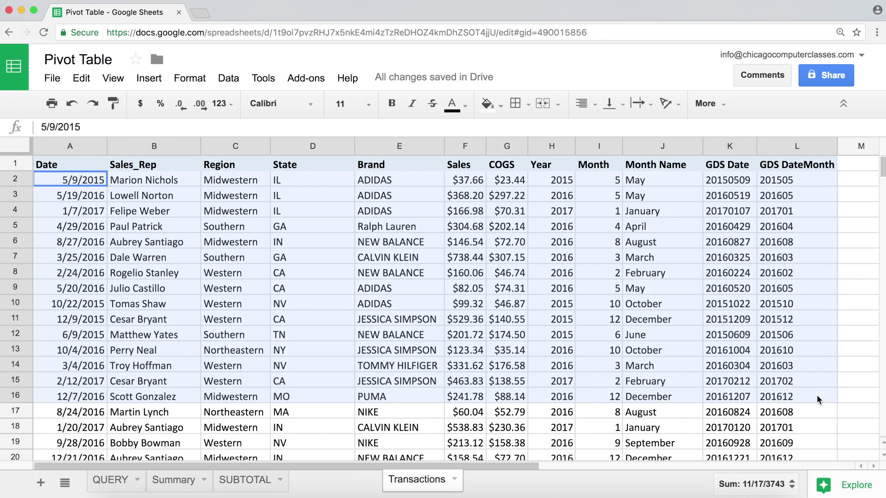
pyautogui.click(70, 146)
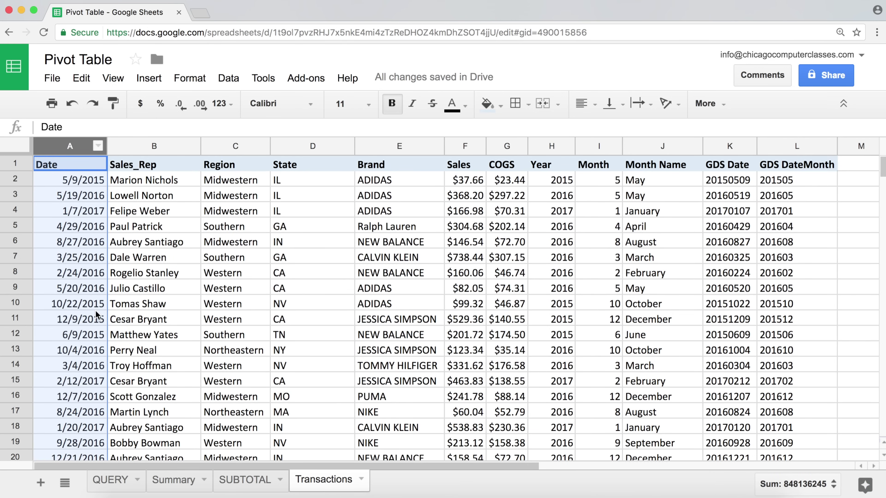
pyautogui.click(74, 251)
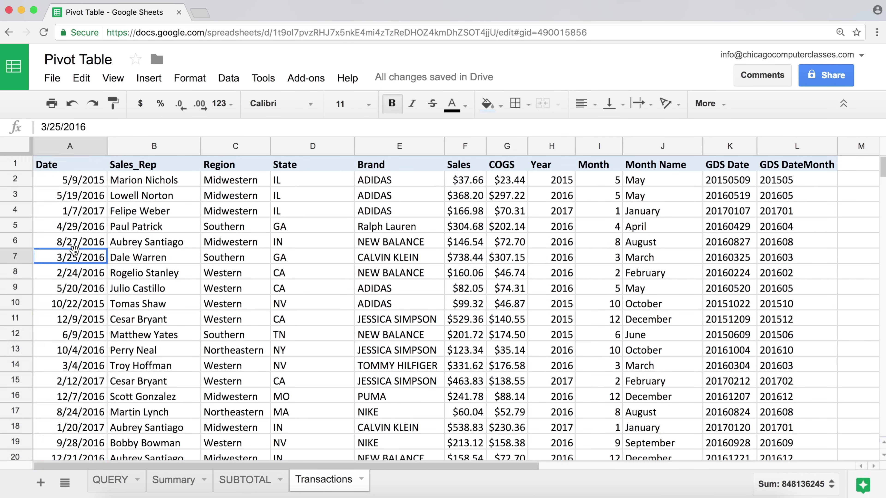
pyautogui.click(90, 181)
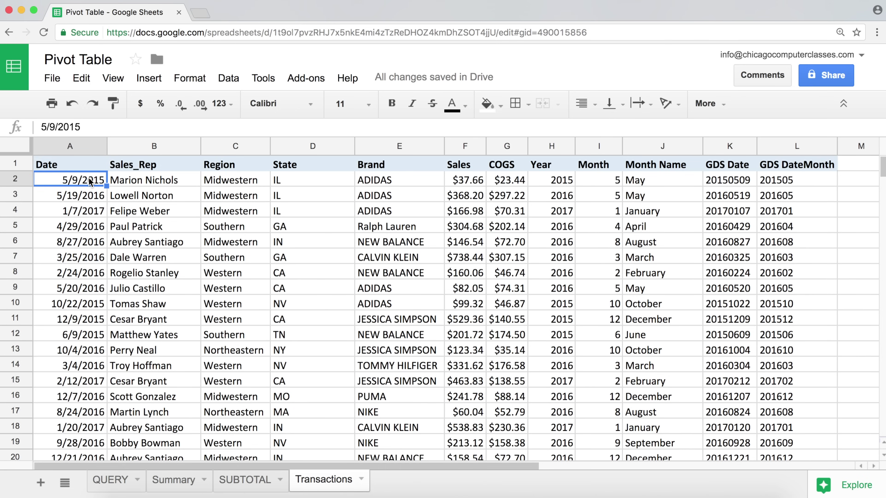
pyautogui.click(121, 489)
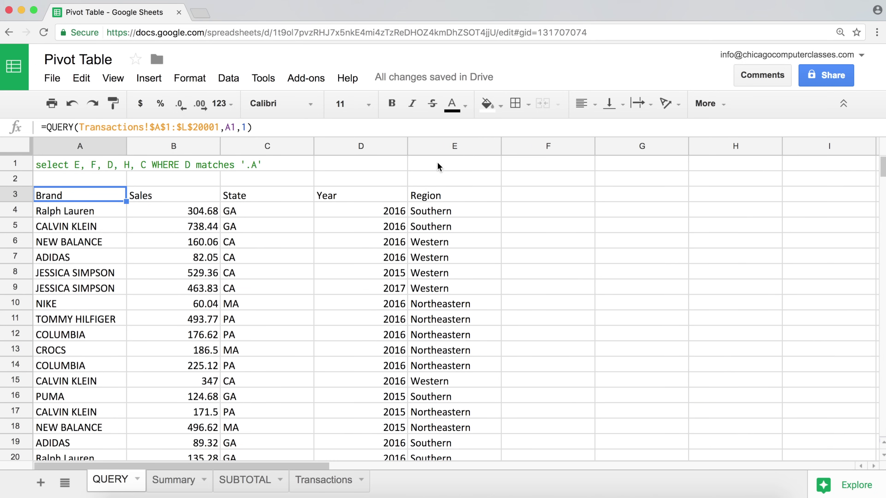
# Enter 7/1/2017 in F1 and format it as a plain Number.
pyautogui.click(535, 170)
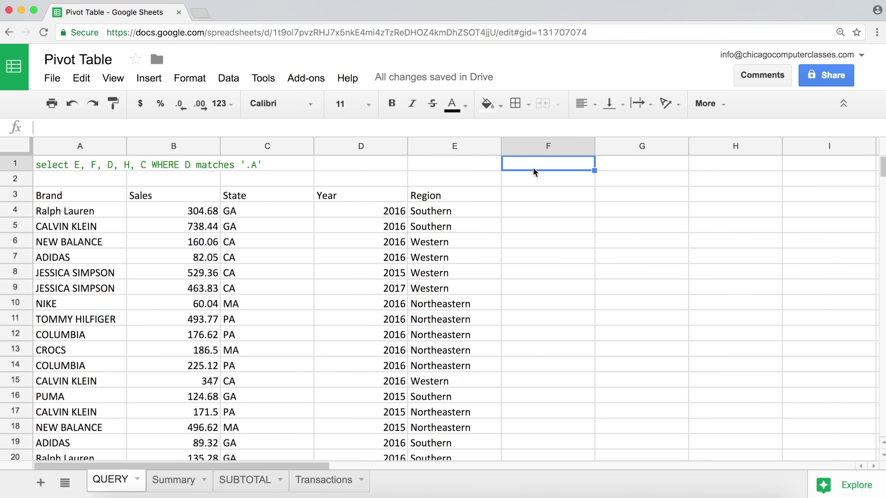
pyautogui.write('7/')
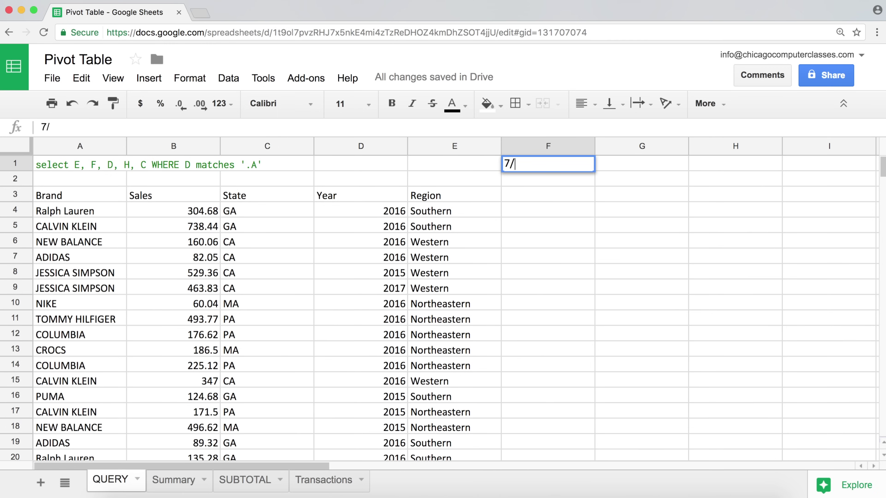
pyautogui.write('1/2017')
pyautogui.press('Return')
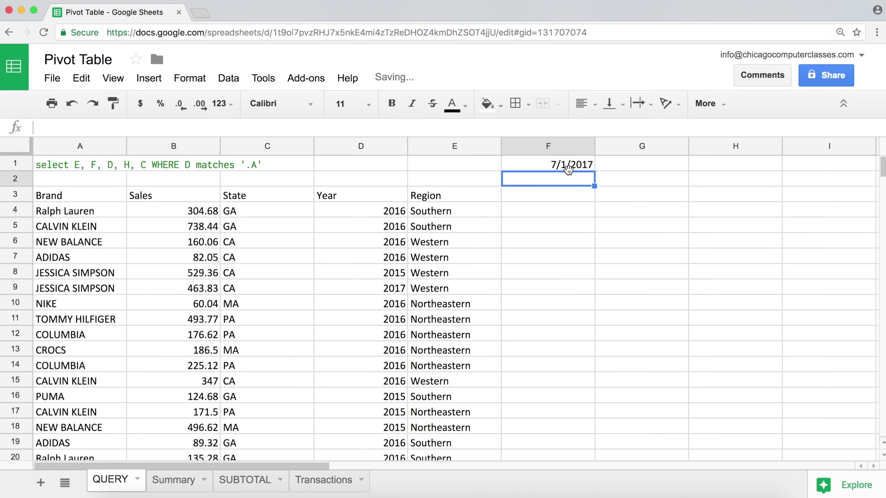
pyautogui.click(567, 166)
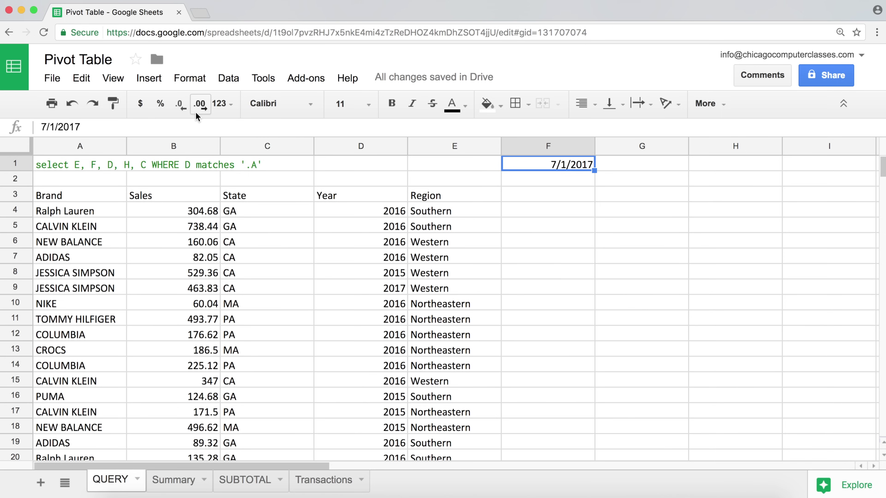
pyautogui.click(227, 111)
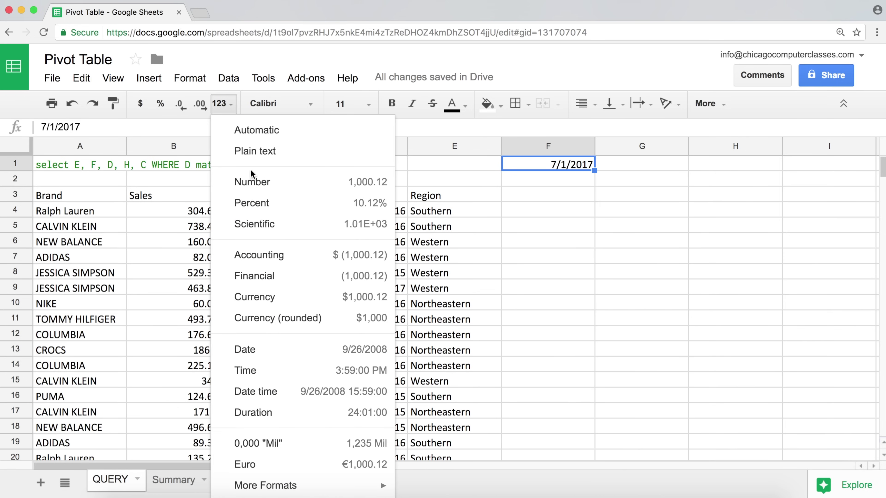
pyautogui.click(260, 190)
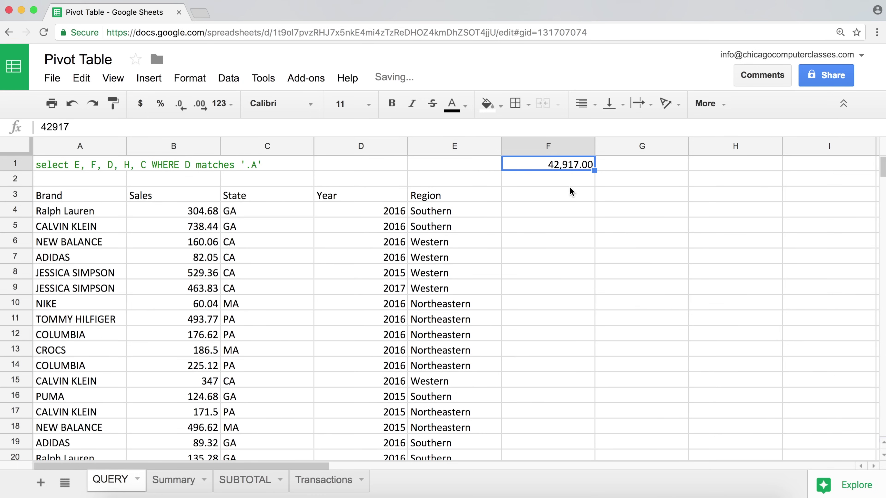
# Switch F1 between Date and Automatic formats, ending on serial number 42917.
pyautogui.click(287, 102)
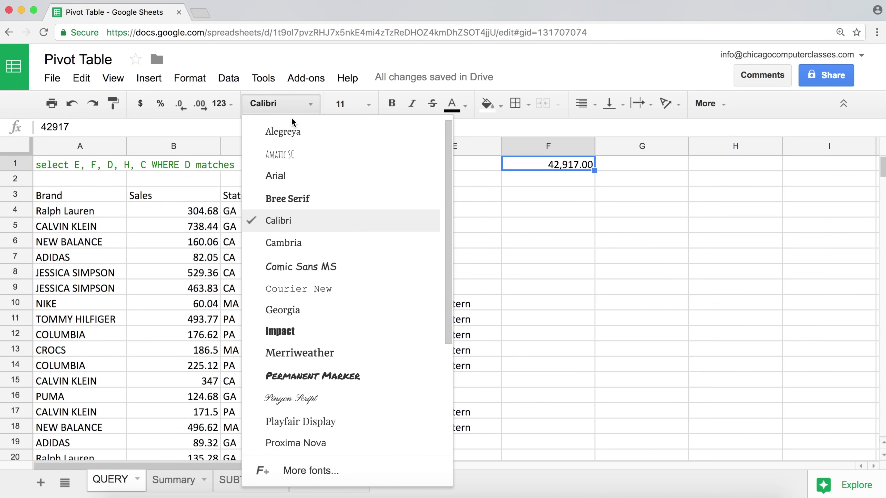
pyautogui.click(224, 103)
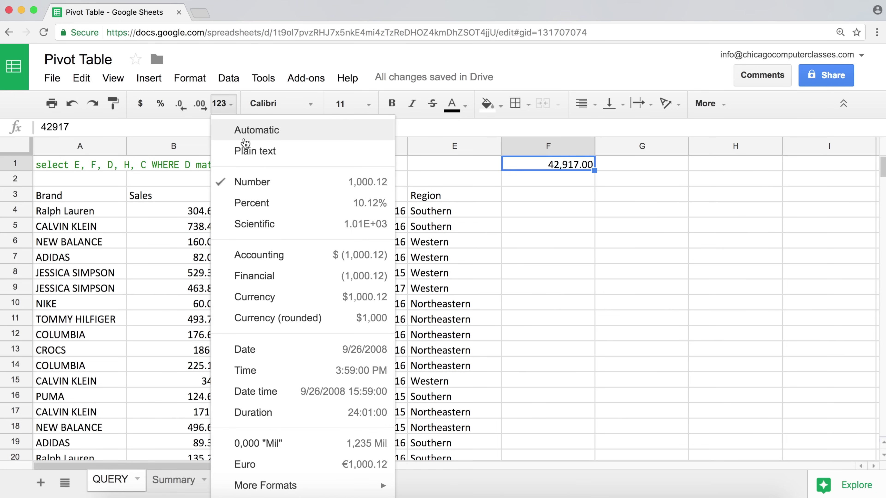
pyautogui.click(260, 146)
pyautogui.click(274, 137)
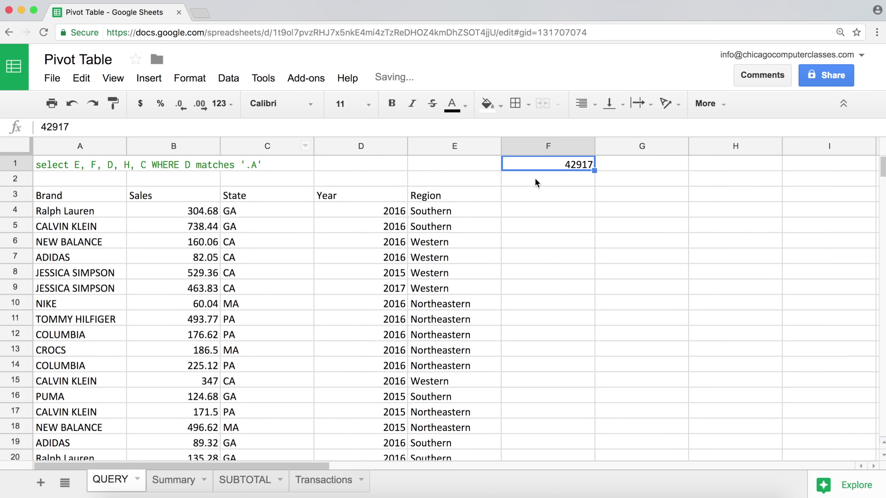
pyautogui.click(595, 168)
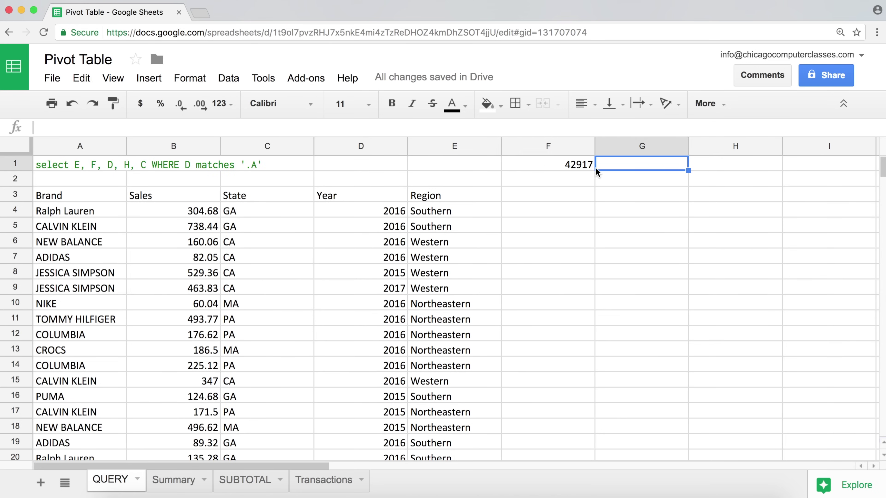
pyautogui.click(578, 166)
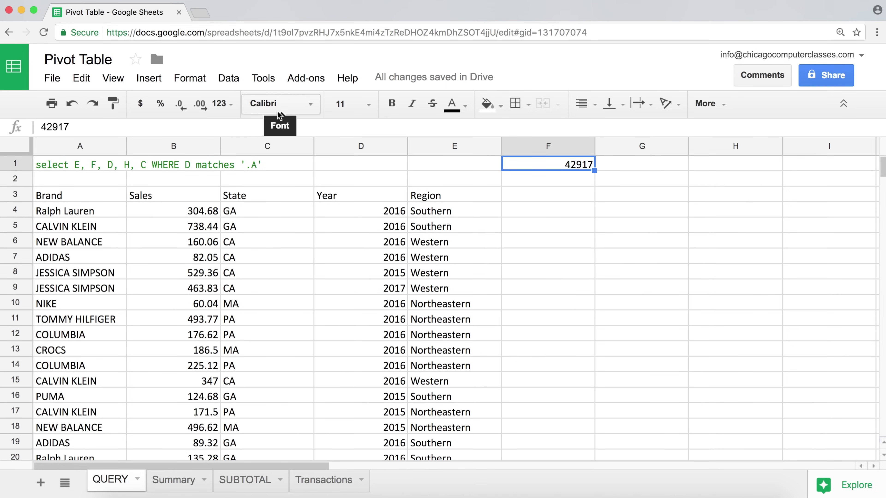
pyautogui.click(233, 105)
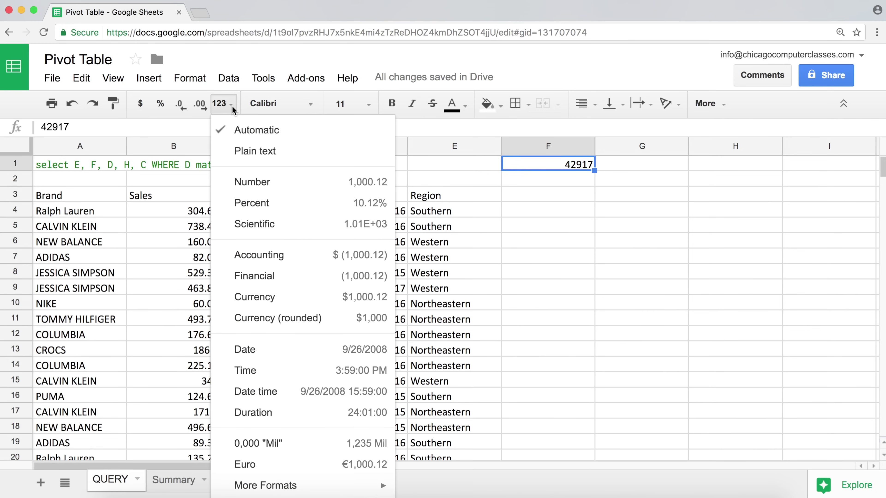
pyautogui.click(260, 346)
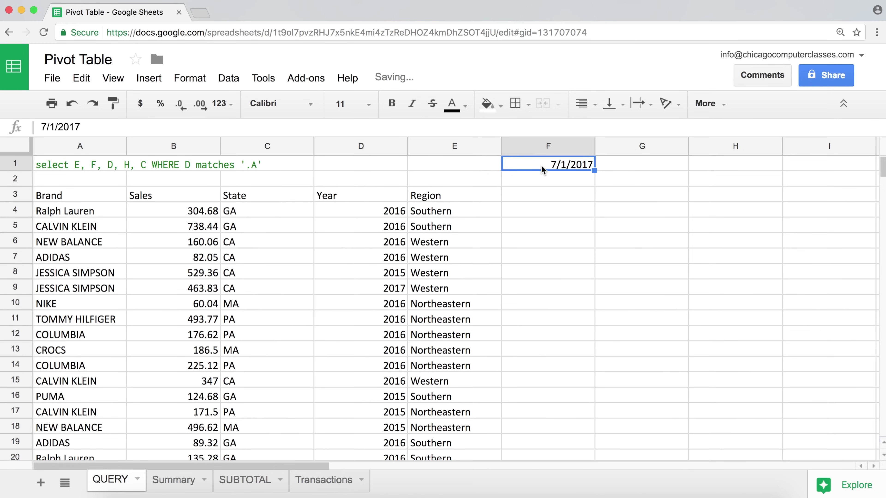
pyautogui.click(226, 106)
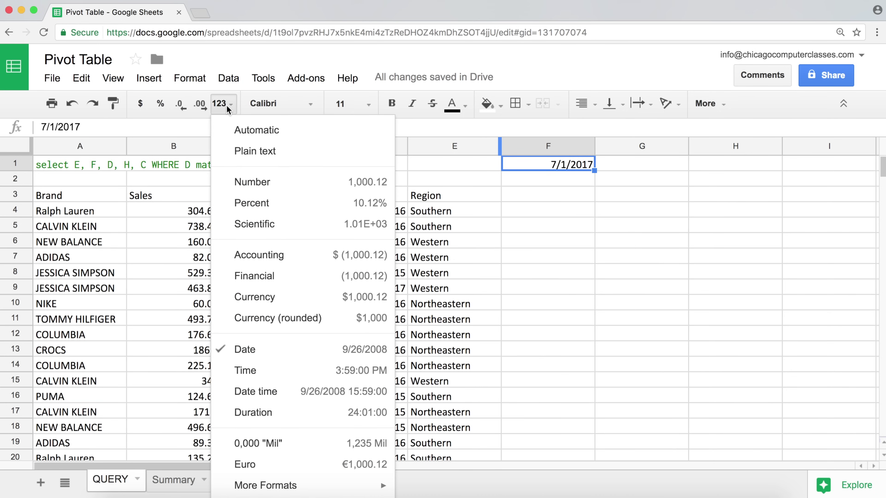
pyautogui.click(250, 130)
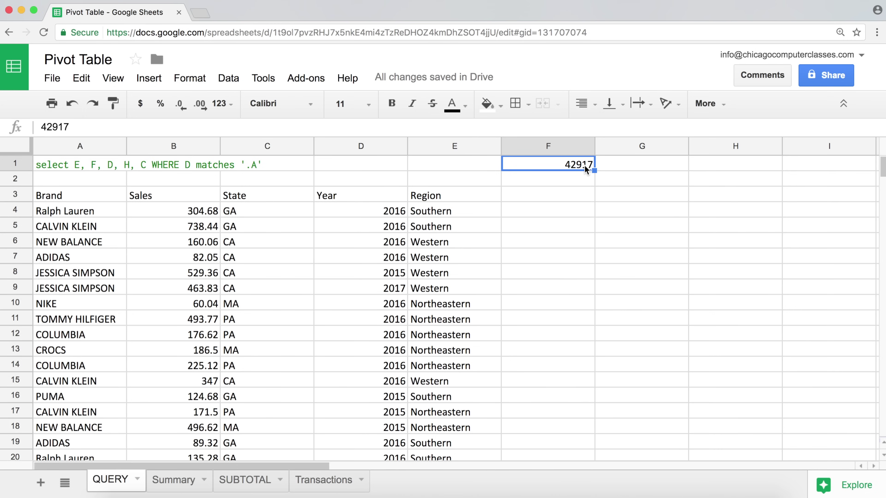
pyautogui.click(708, 165)
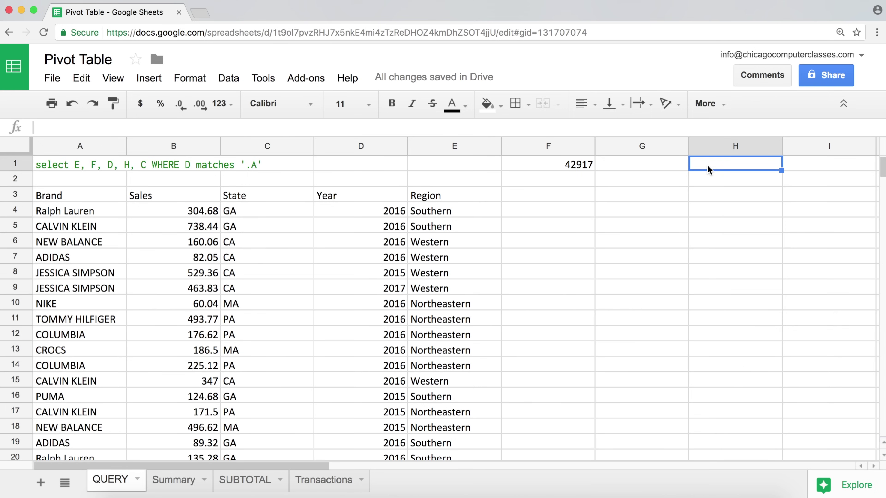
# Enter 1, 7, 365, 366 and 367 down H1:H5.
pyautogui.write('1')
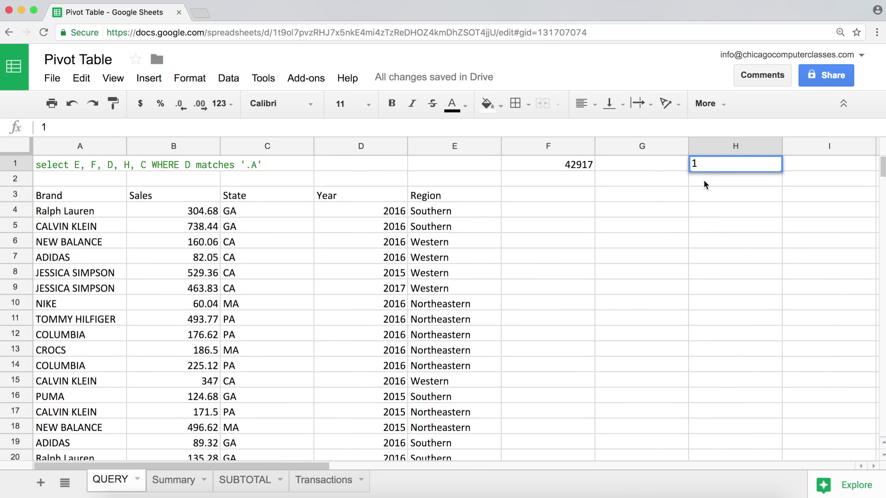
pyautogui.click(705, 183)
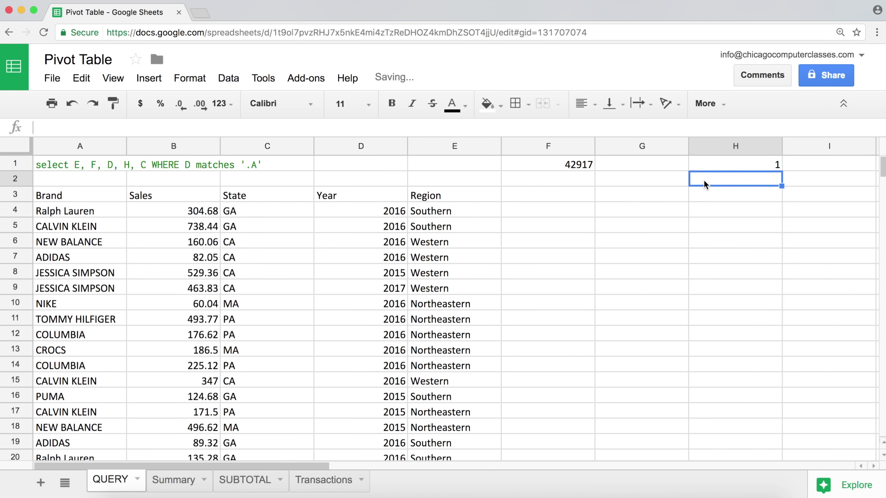
pyautogui.write('7')
pyautogui.click(710, 198)
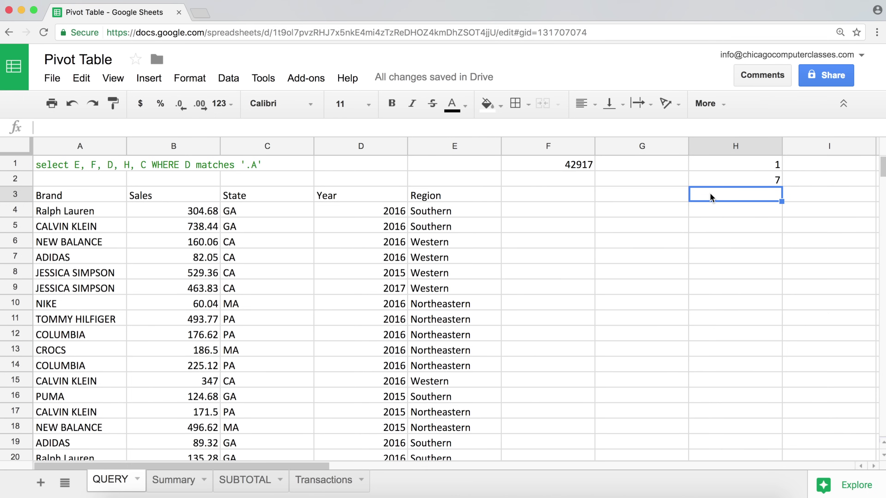
pyautogui.write('365')
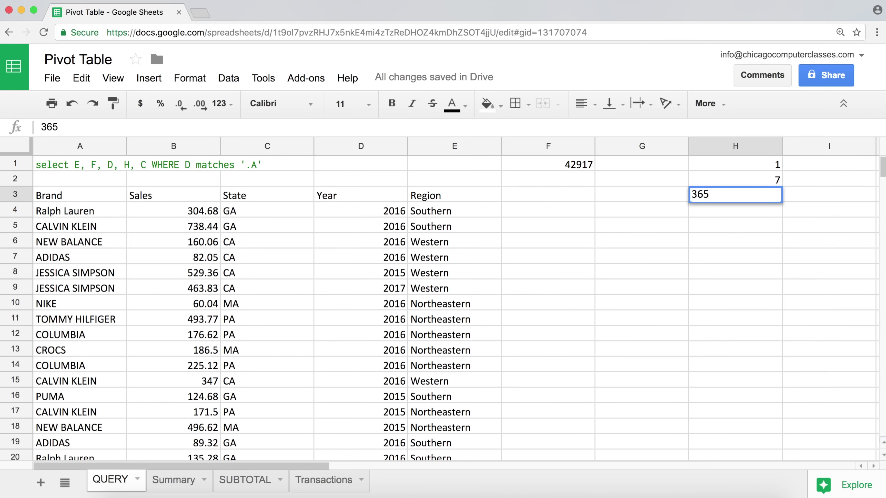
pyautogui.press('Return')
pyautogui.write('366')
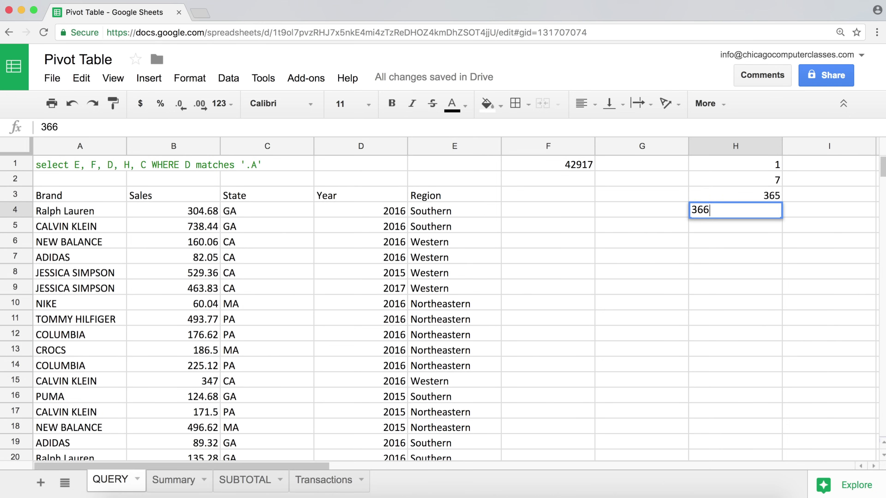
pyautogui.press('Return')
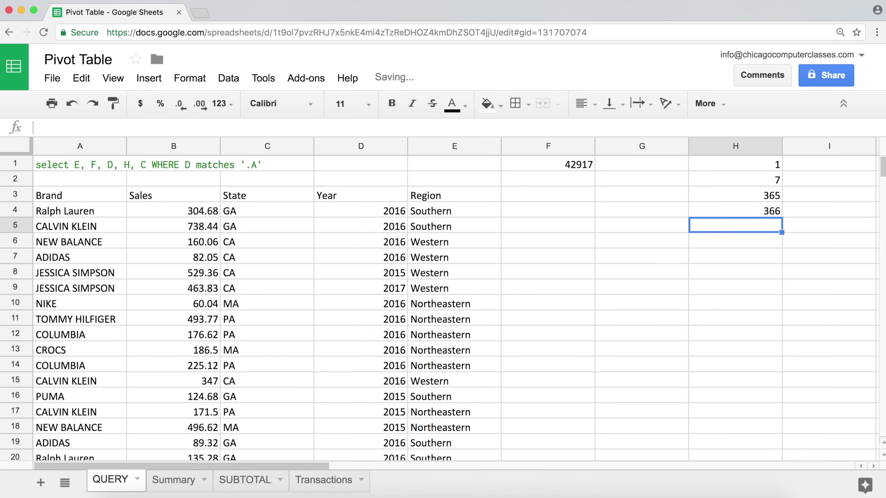
pyautogui.write('367')
pyautogui.press('Return')
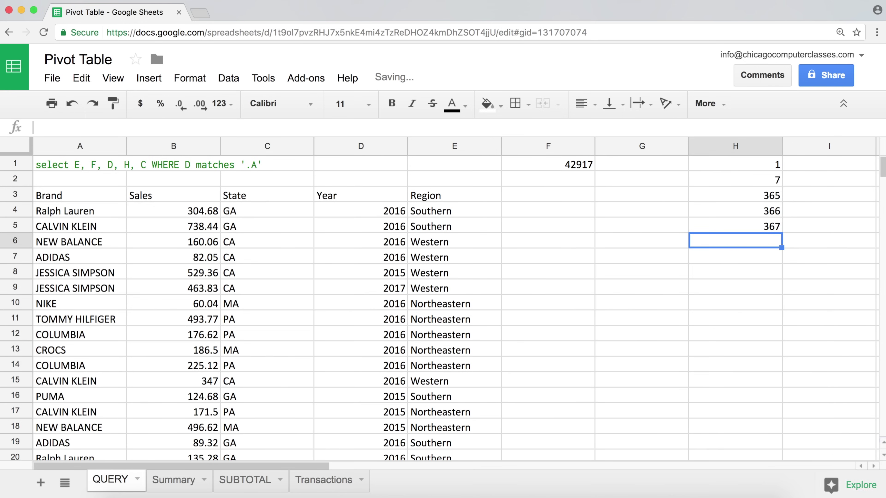
# Copy the H1:H5 numbers into G1:G5.
pyautogui.moveTo(738, 166); pyautogui.dragTo(762, 232)
pyautogui.hotkey('ctrl', 'c')
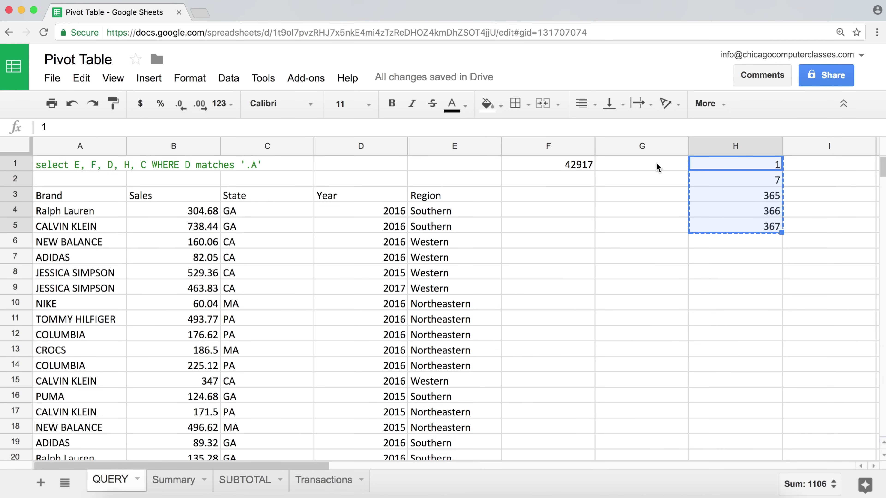
pyautogui.click(657, 164)
pyautogui.hotkey('ctrl', 'v')
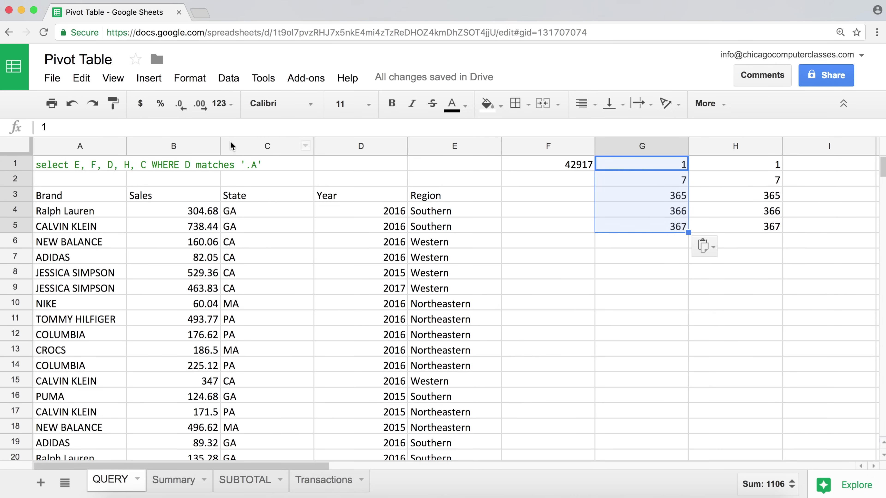
# Format G1:G5 as dates and compare 1 and 7 with 12/31/1899 and 1/6/1900.
pyautogui.click(223, 106)
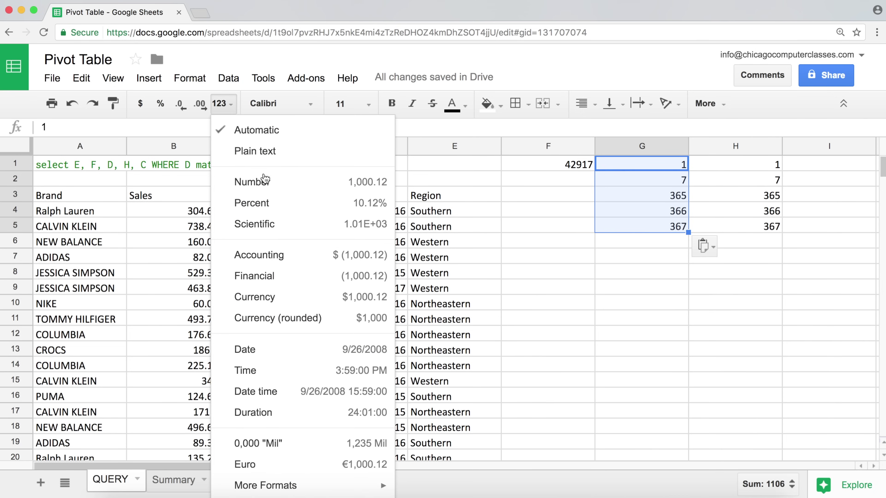
pyautogui.click(275, 355)
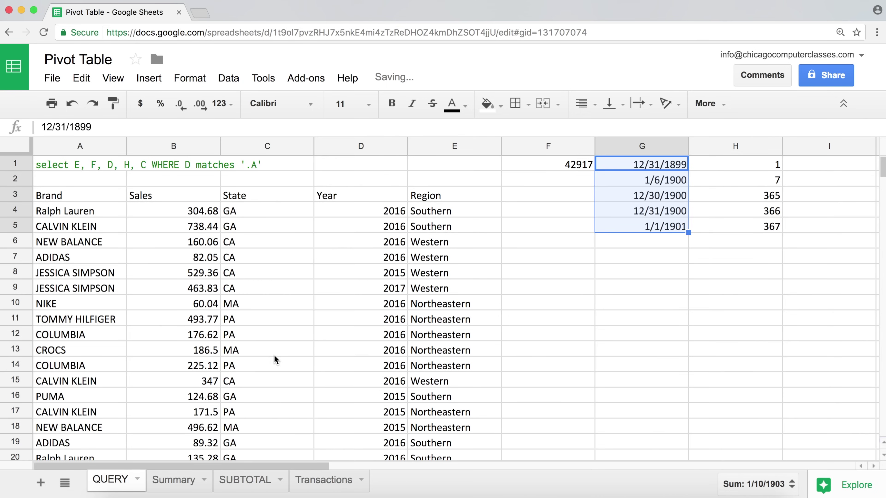
pyautogui.click(706, 161)
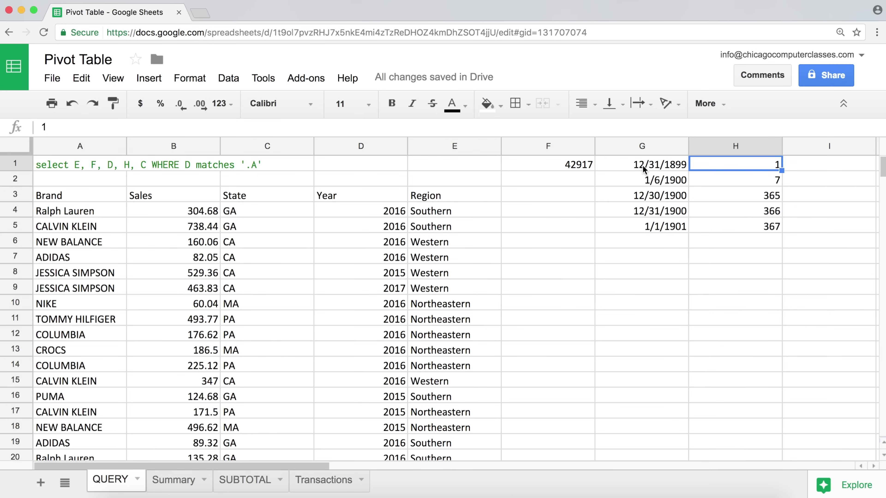
pyautogui.click(681, 169)
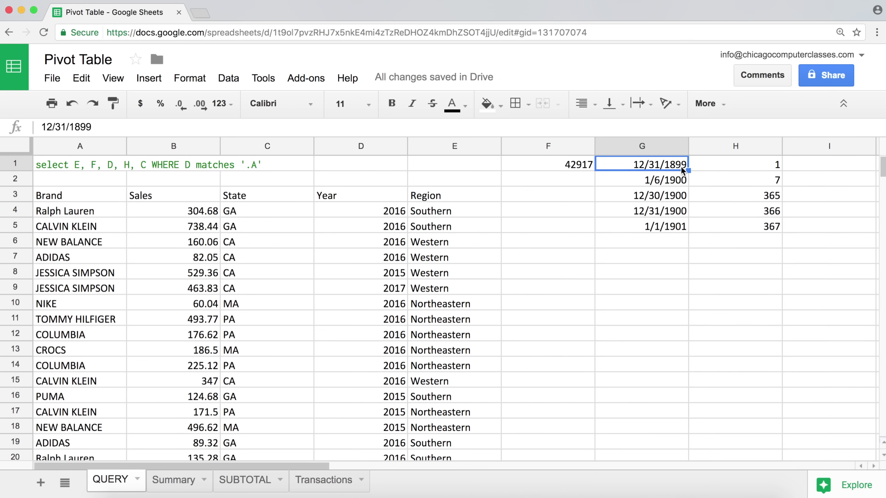
pyautogui.click(729, 176)
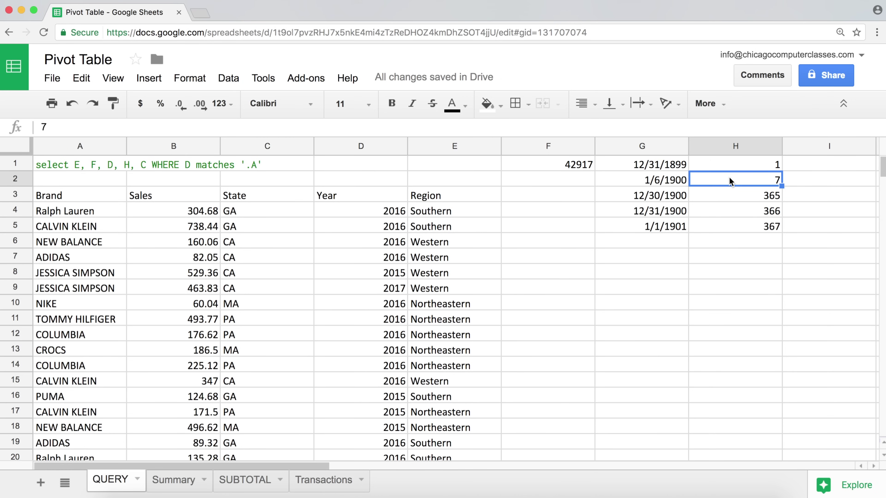
pyautogui.click(674, 180)
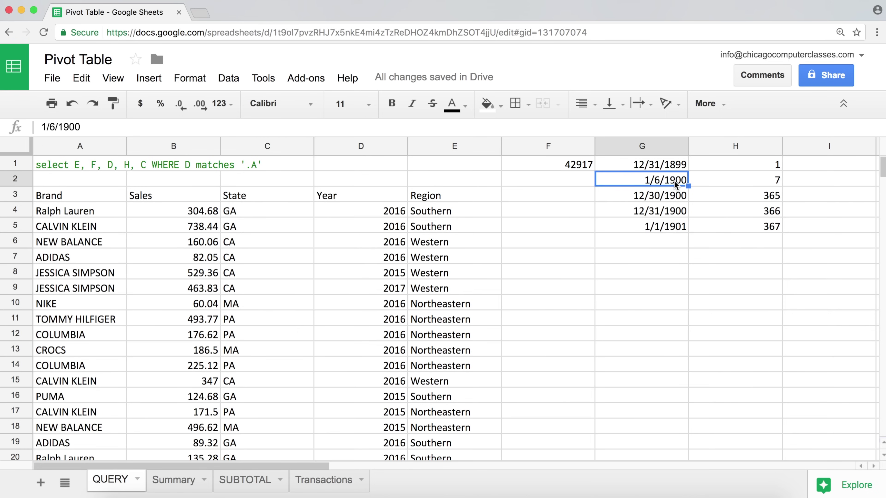
pyautogui.click(656, 167)
pyautogui.click(658, 181)
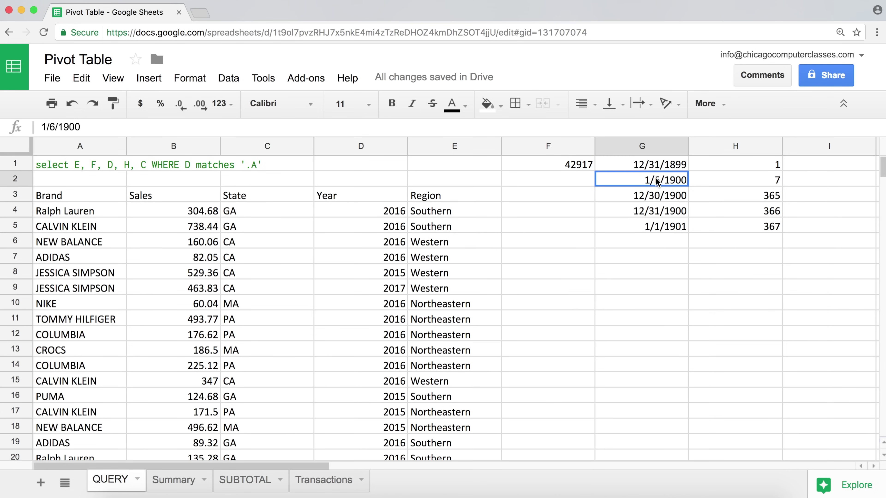
pyautogui.click(652, 164)
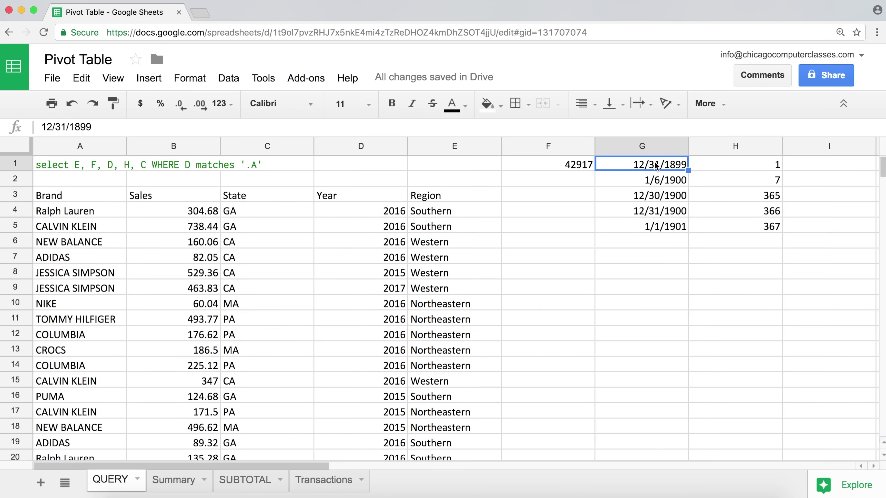
pyautogui.click(662, 183)
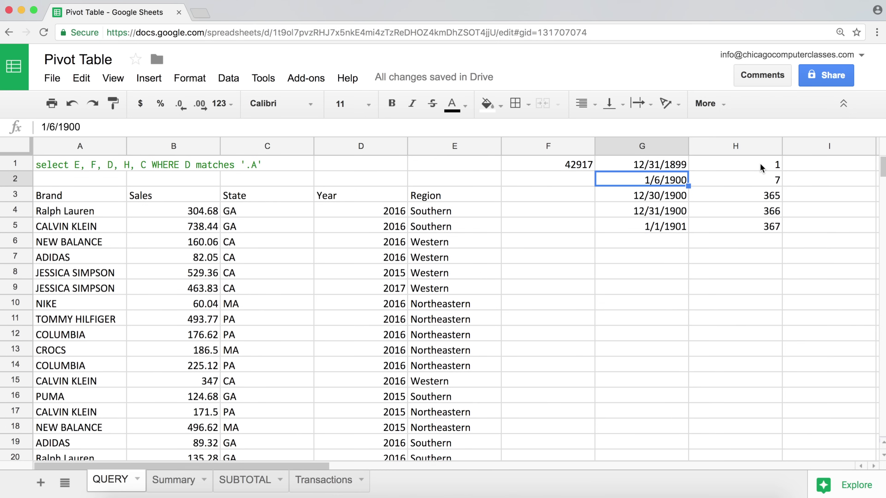
# Compare 365–367 with their dates, moving 365 into H4 beside 12/31/1900.
pyautogui.moveTo(761, 167); pyautogui.dragTo(779, 180)
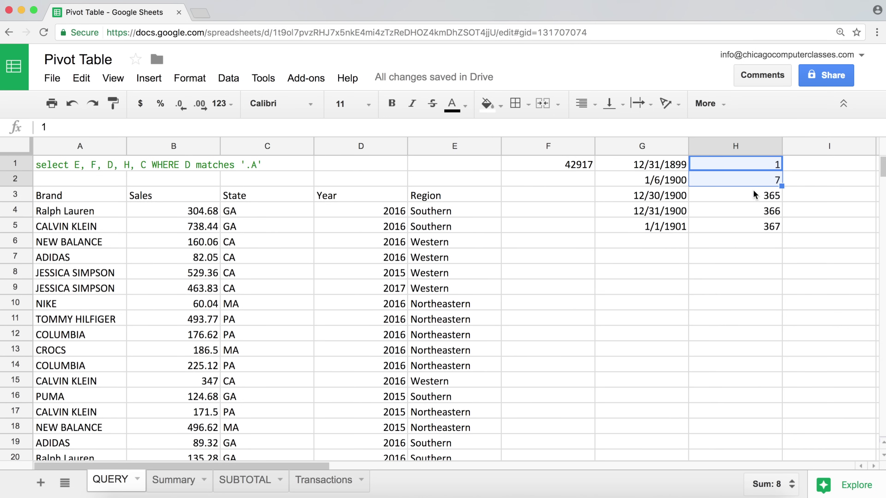
pyautogui.click(673, 180)
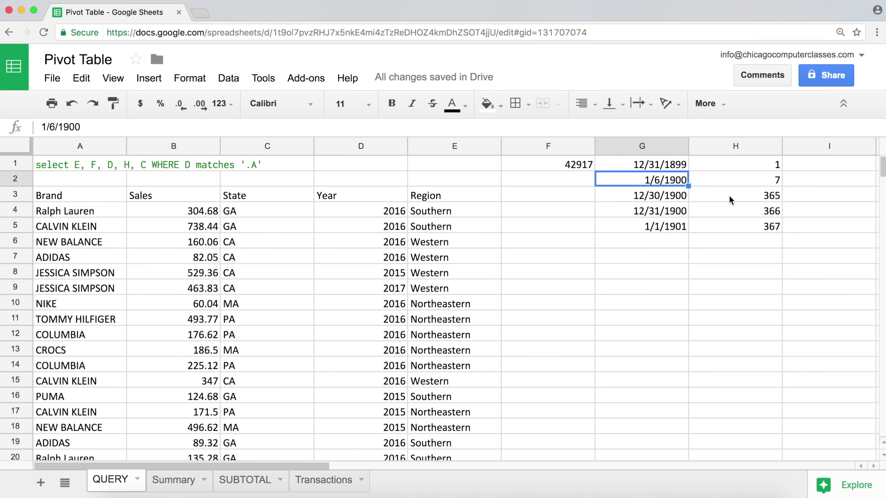
pyautogui.click(738, 195)
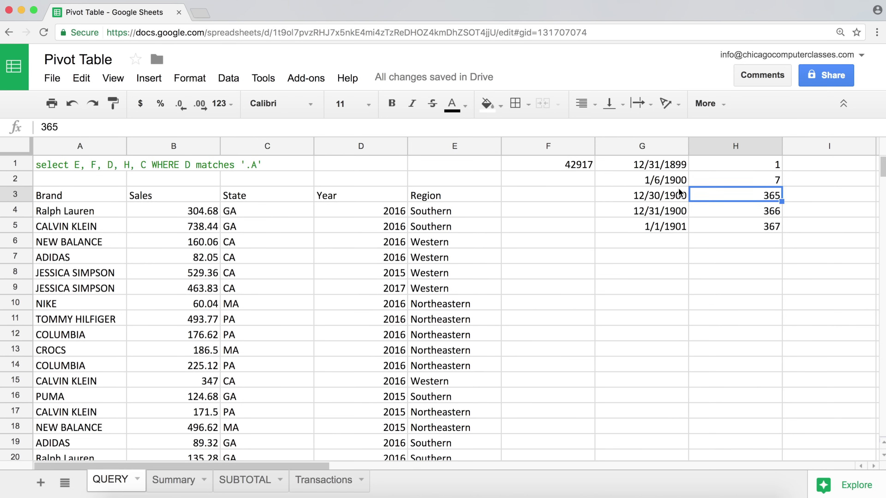
pyautogui.click(640, 200)
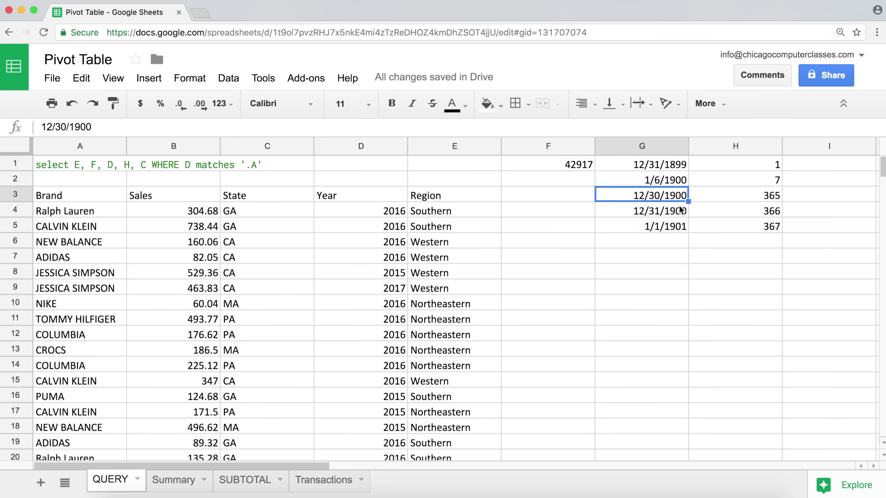
pyautogui.click(751, 198)
pyautogui.moveTo(752, 199); pyautogui.dragTo(717, 206)
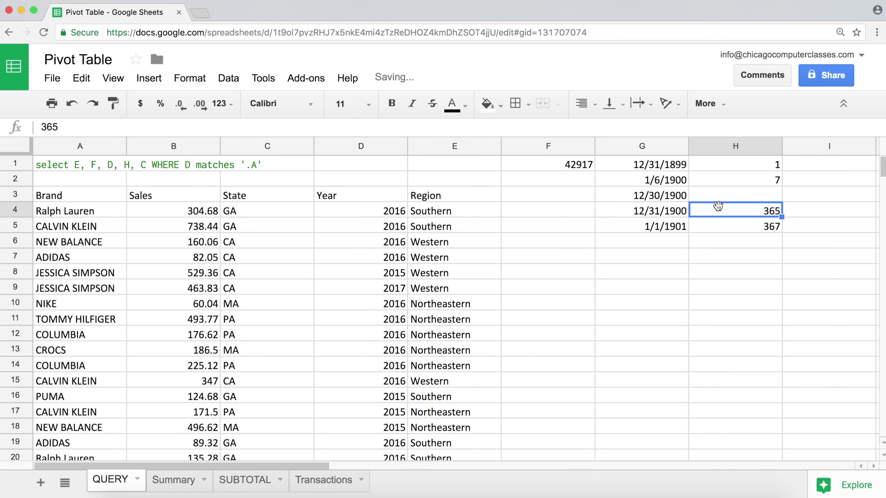
pyautogui.click(664, 209)
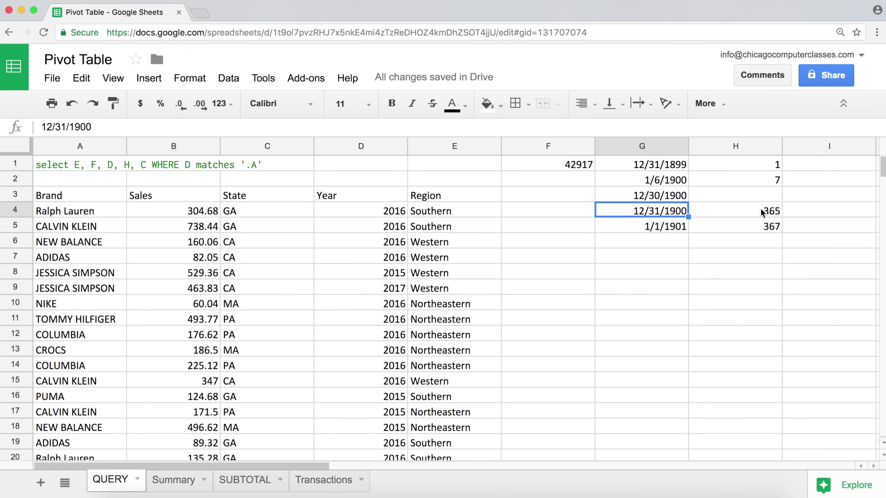
pyautogui.click(758, 218)
pyautogui.click(754, 197)
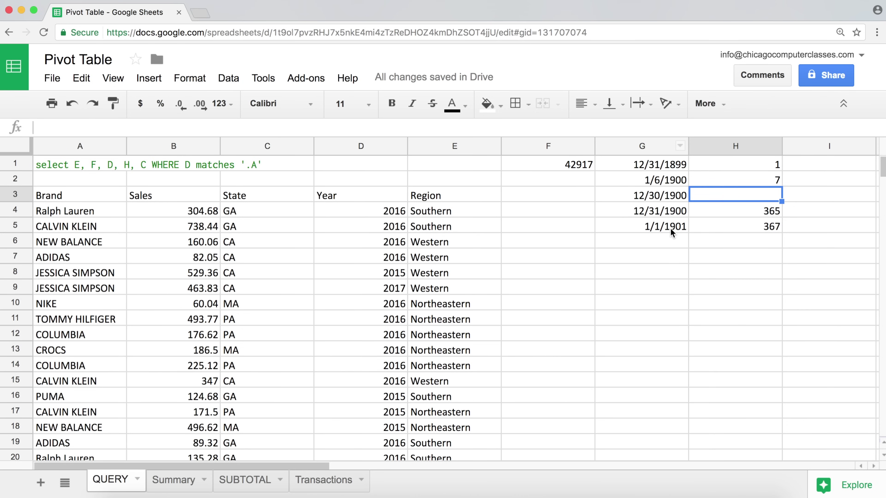
pyautogui.moveTo(661, 218); pyautogui.dragTo(662, 211)
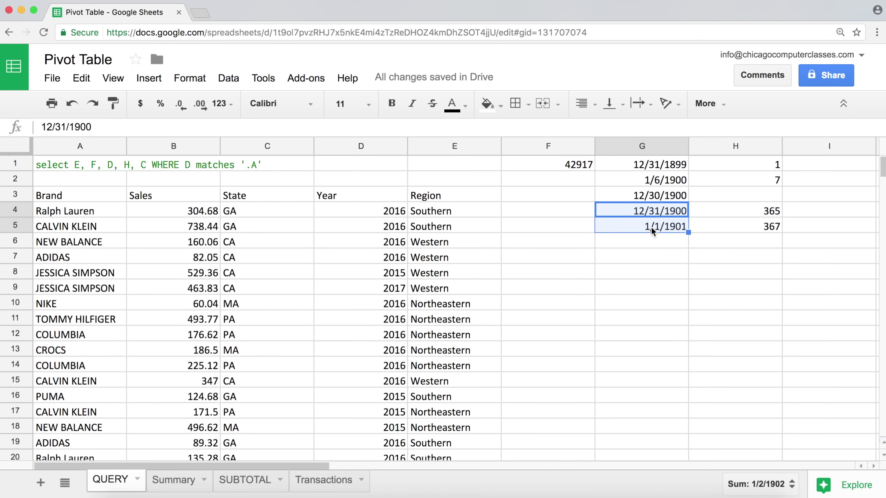
pyautogui.click(655, 166)
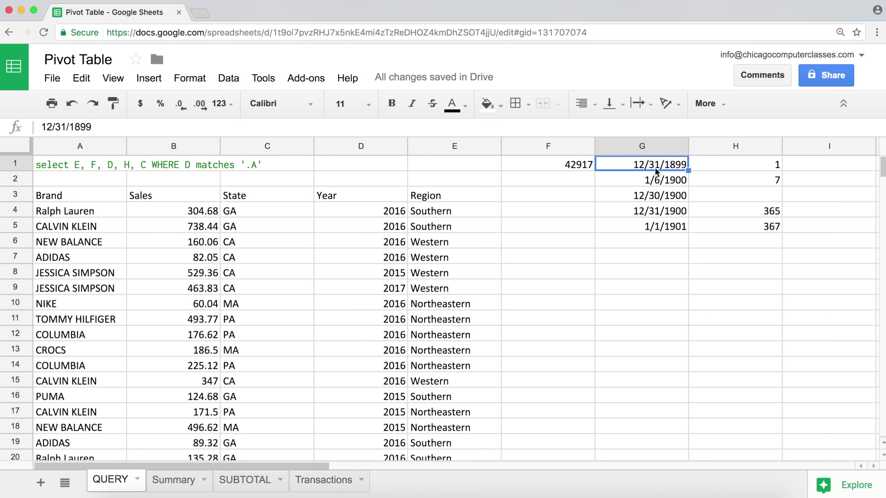
pyautogui.click(706, 170)
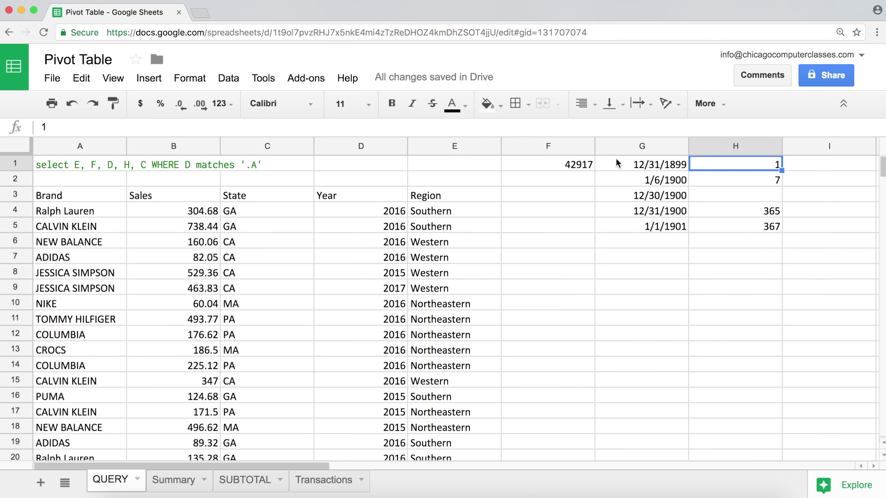
# Display F1's value 42917 as a date.
pyautogui.click(585, 168)
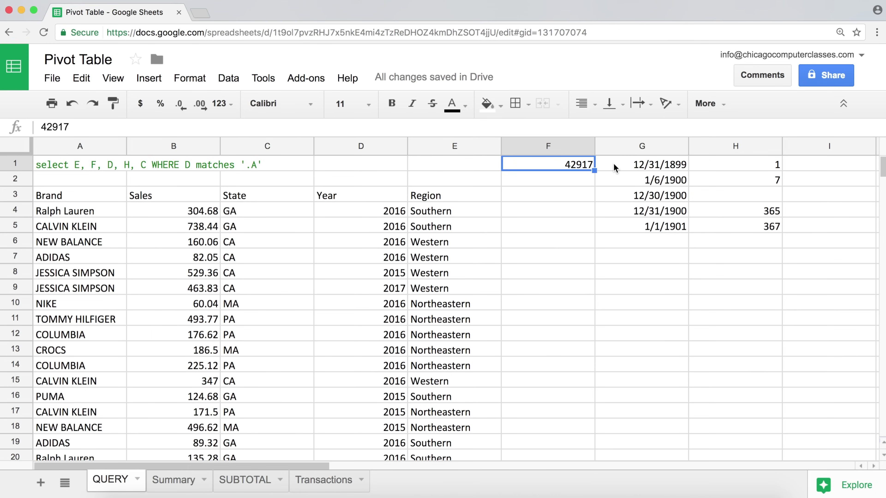
pyautogui.click(601, 168)
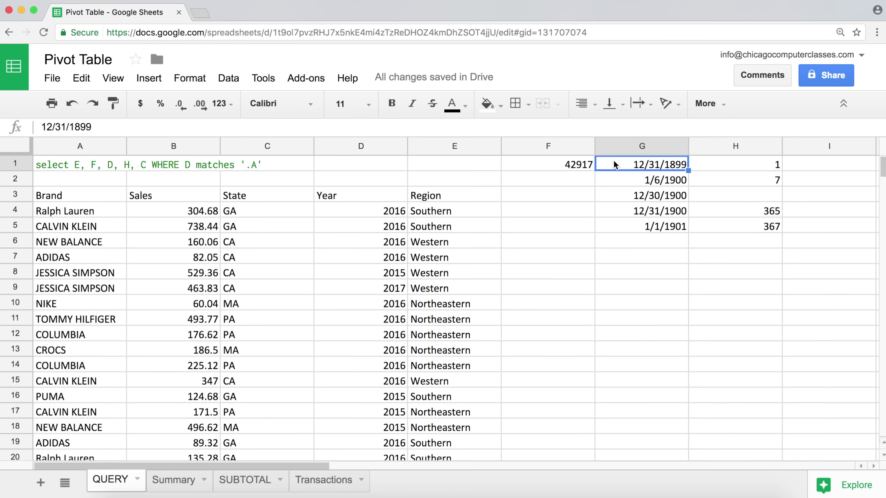
pyautogui.click(566, 165)
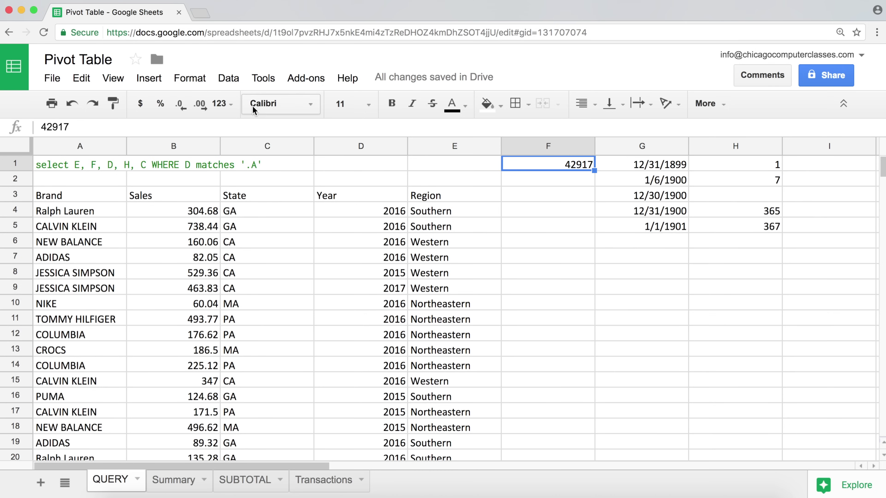
pyautogui.click(225, 102)
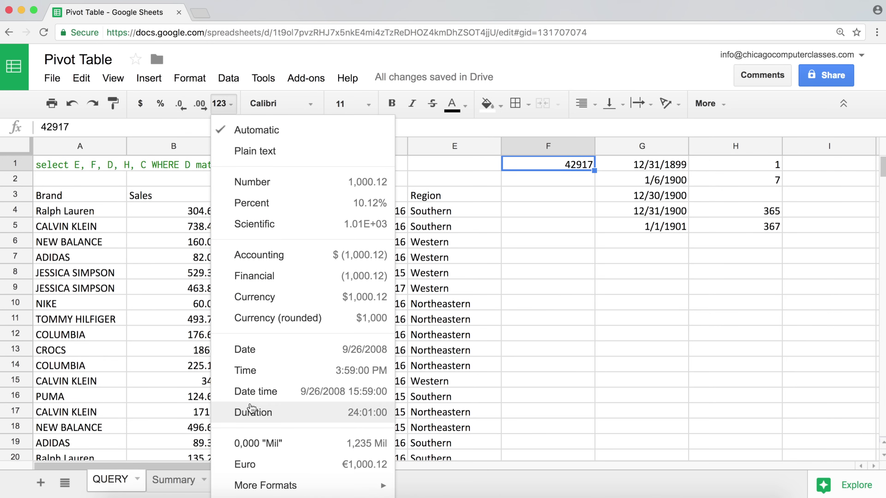
pyautogui.click(260, 356)
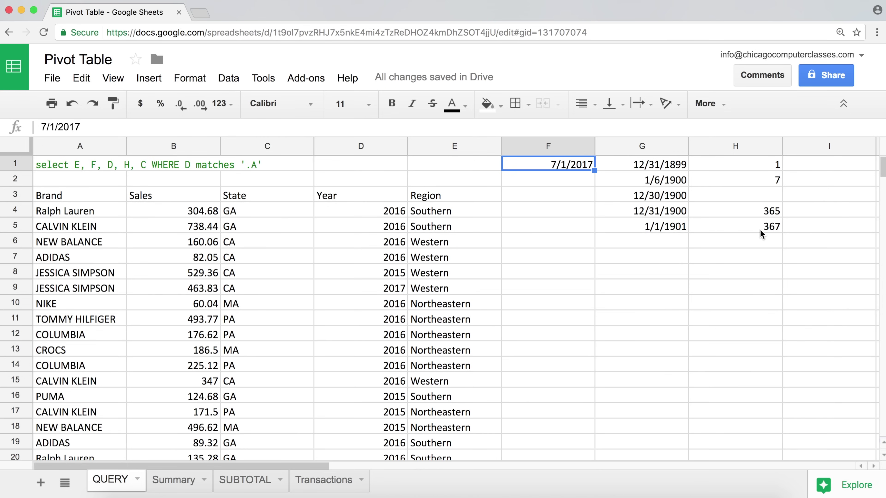
# Clear the demo values from F1:H5.
pyautogui.moveTo(762, 230); pyautogui.dragTo(582, 165)
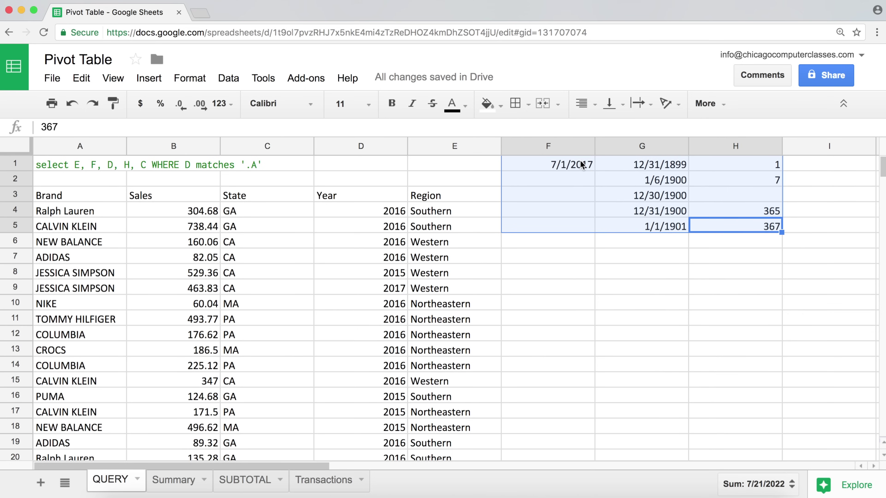
pyautogui.press('Delete')
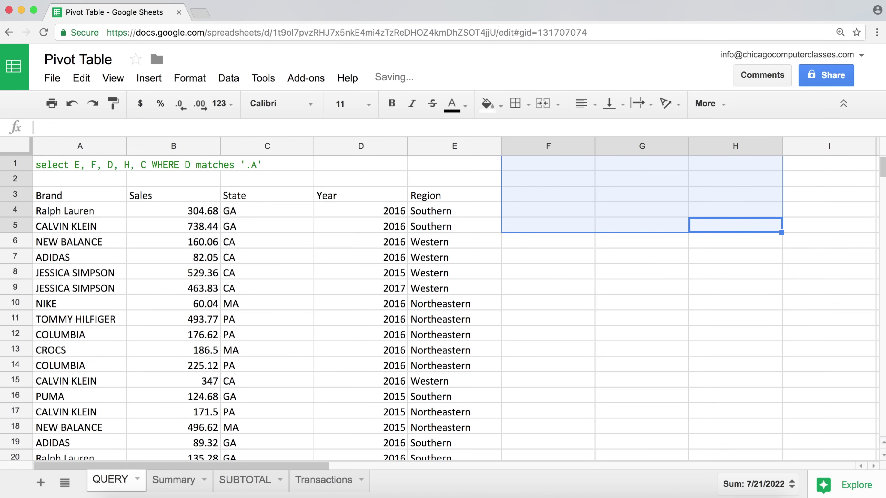
pyautogui.click(92, 199)
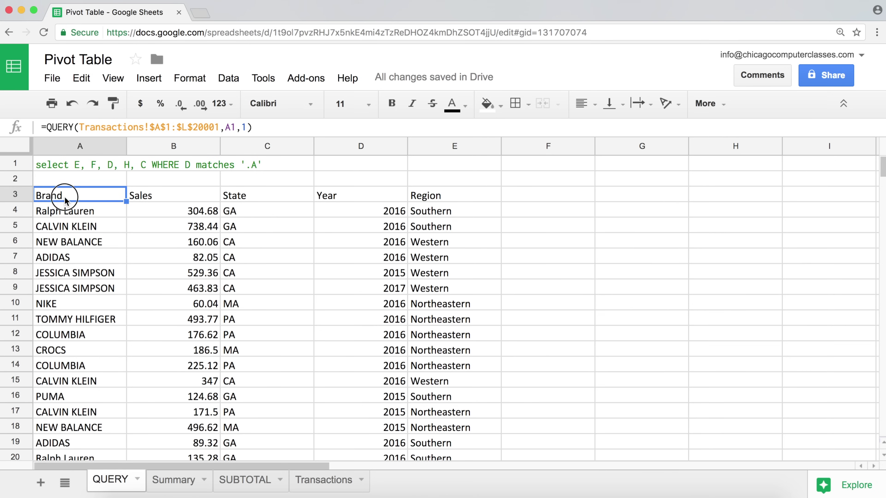
pyautogui.doubleClick(49, 192)
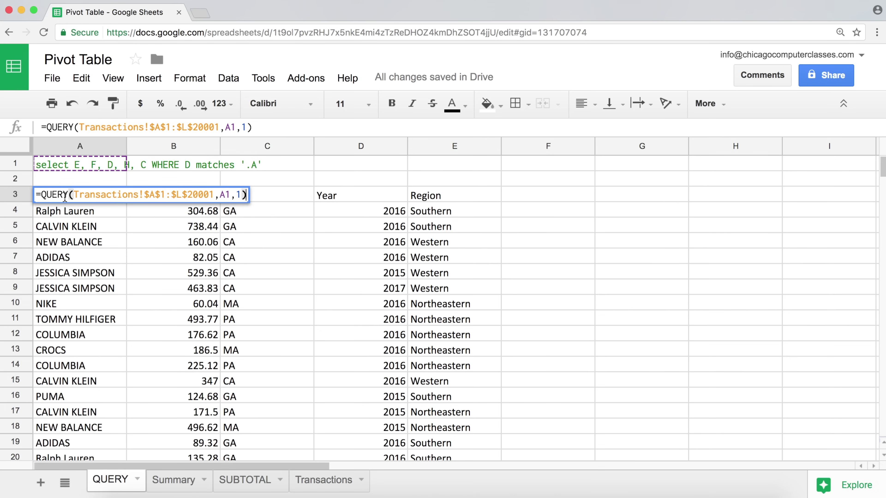
pyautogui.click(53, 192)
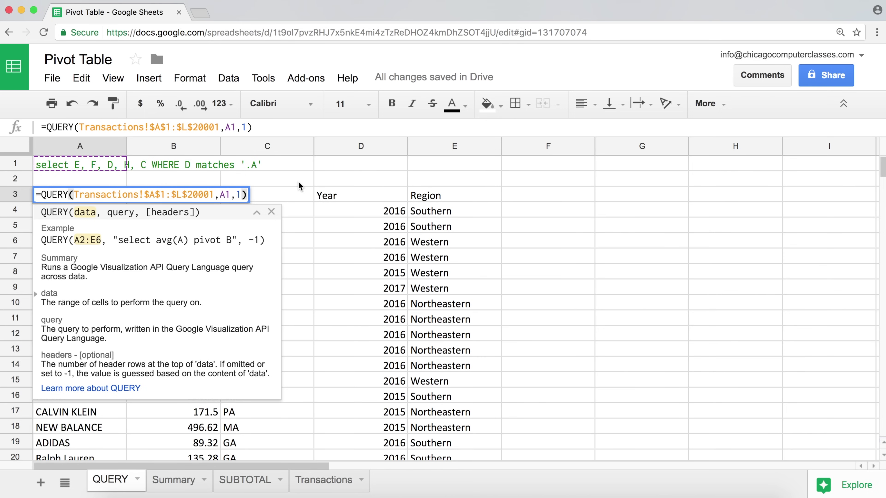
pyautogui.press('Escape')
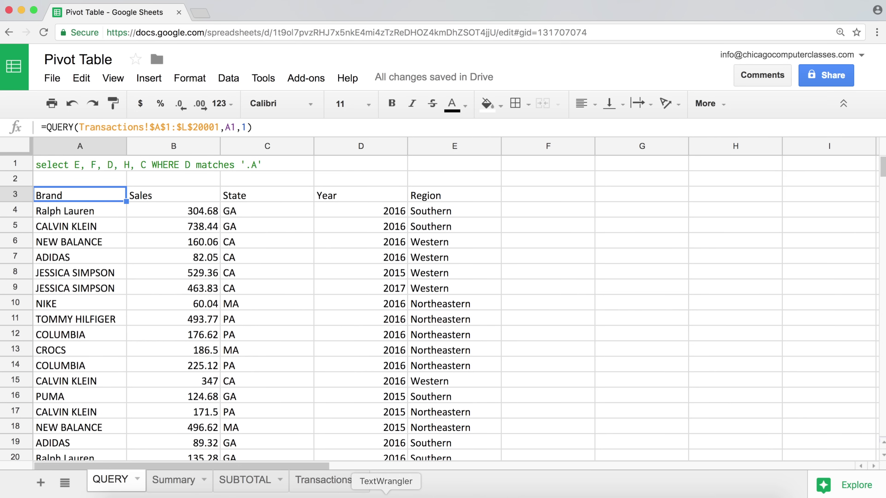
pyautogui.click(312, 480)
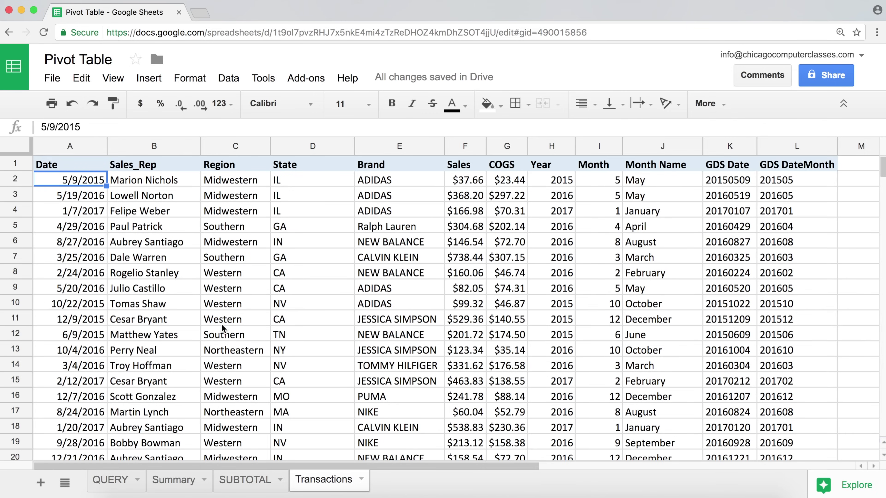
pyautogui.click(121, 480)
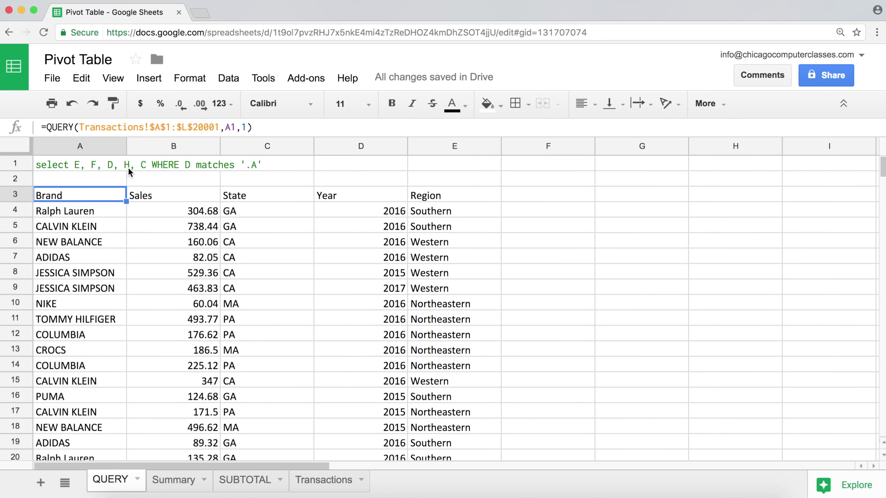
pyautogui.click(236, 127)
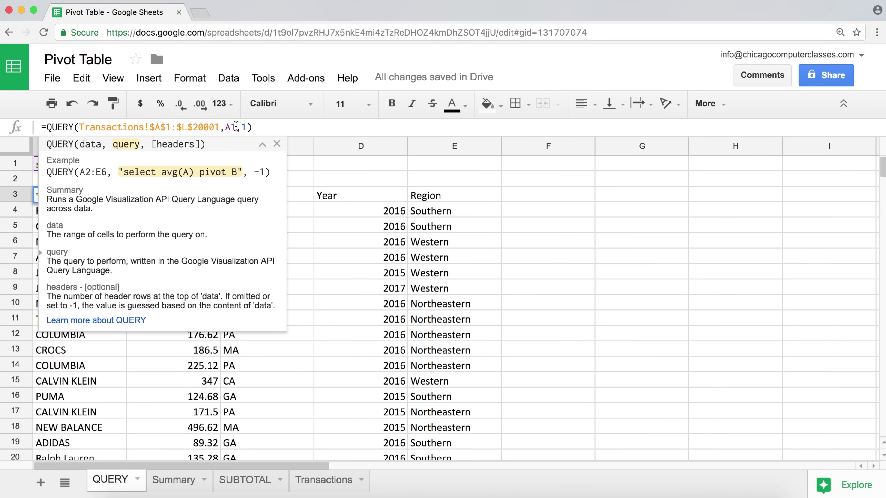
pyautogui.moveTo(232, 130); pyautogui.dragTo(228, 128)
pyautogui.press('Escape')
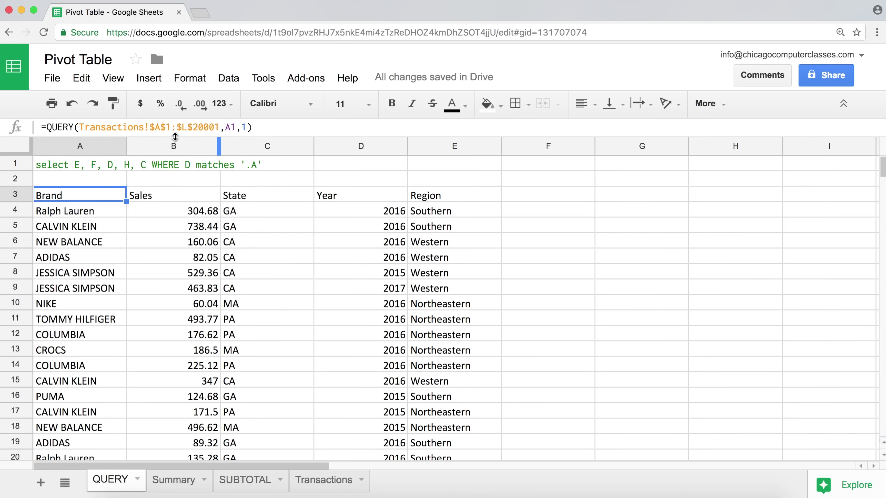
pyautogui.click(95, 166)
pyautogui.moveTo(115, 125); pyautogui.dragTo(263, 129)
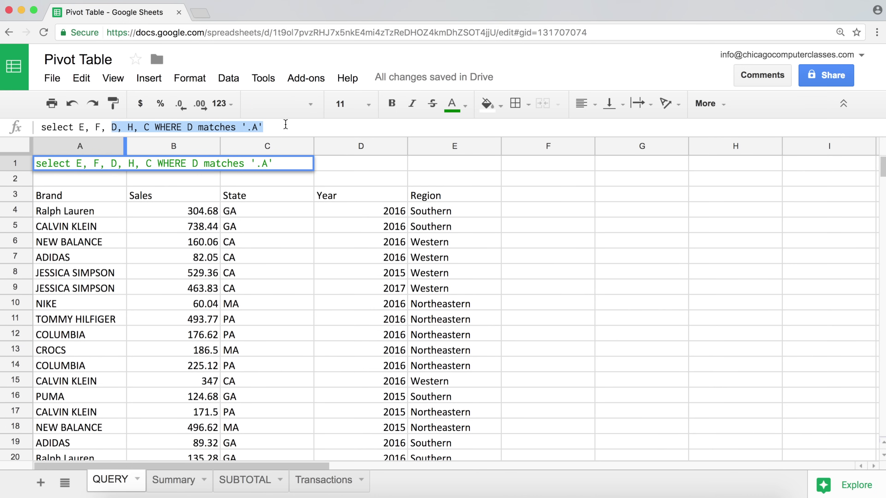
pyautogui.click(139, 157)
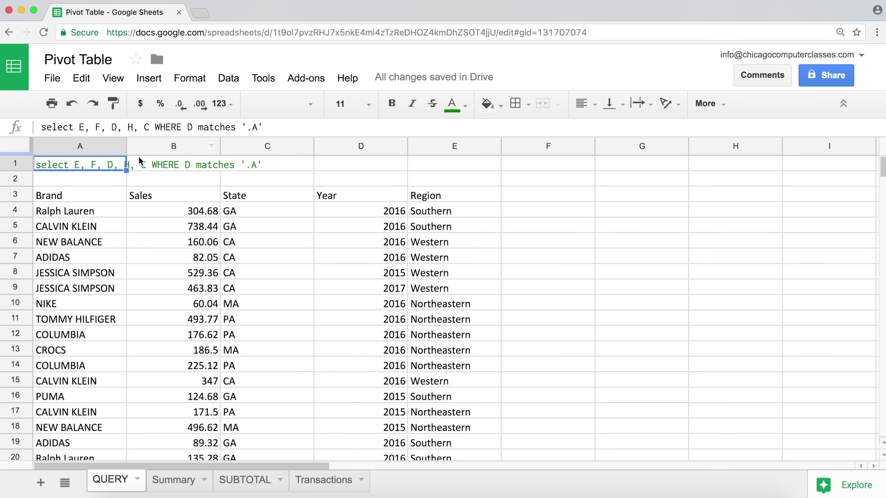
pyautogui.click(110, 192)
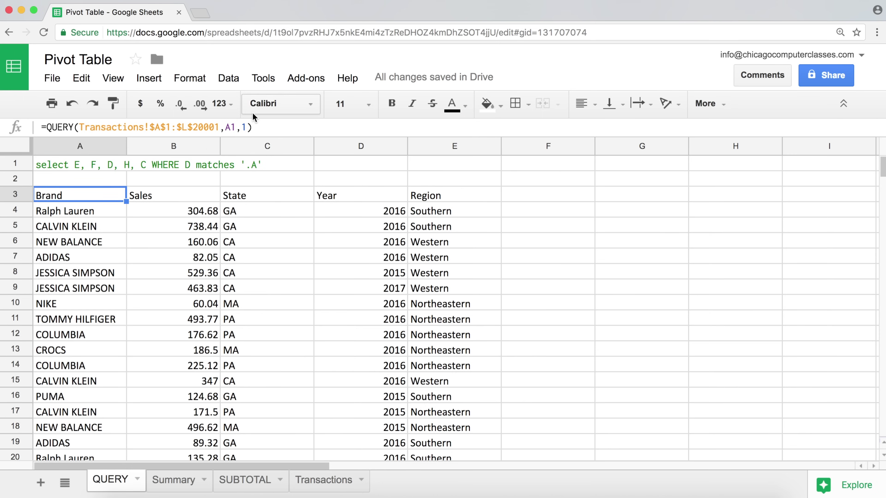
pyautogui.click(246, 127)
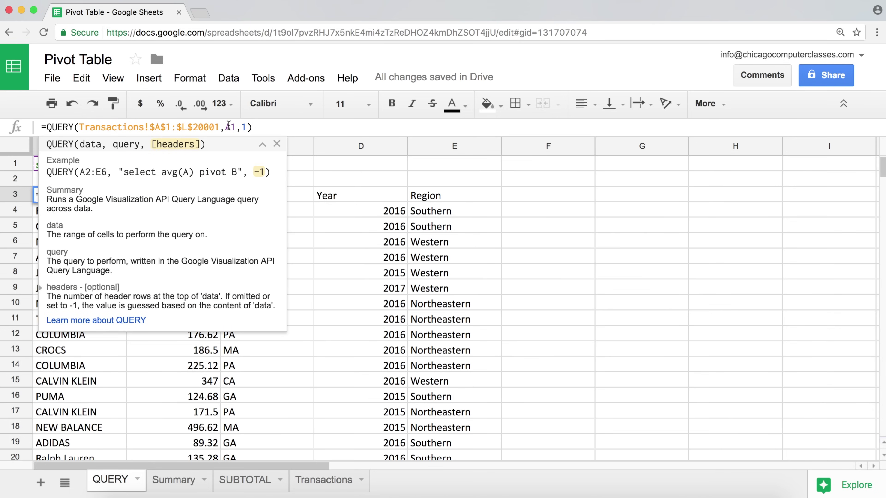
pyautogui.press('Escape')
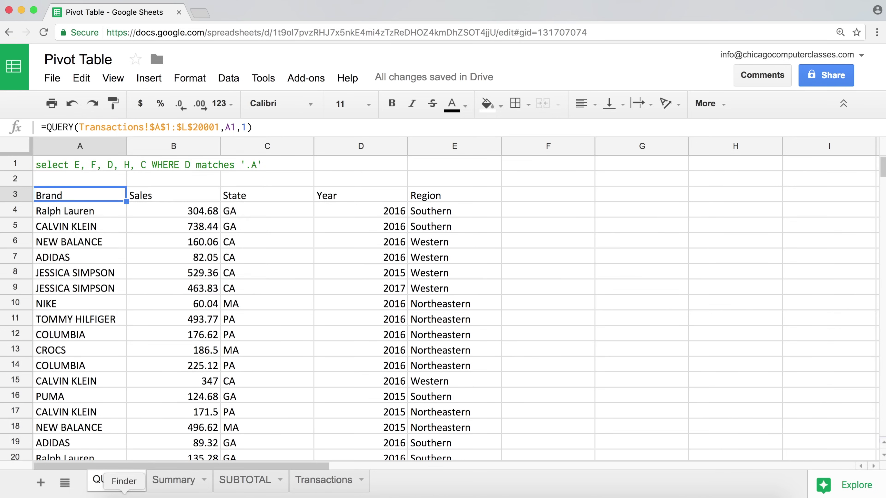
pyautogui.click(303, 484)
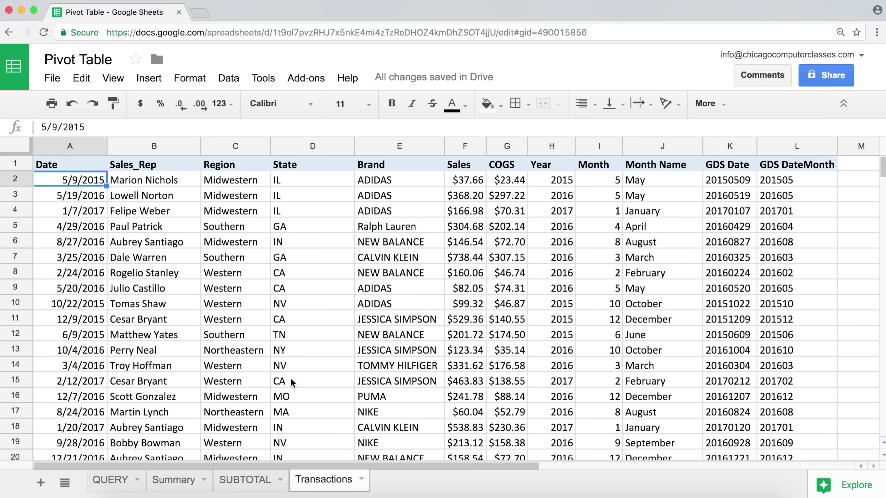
pyautogui.click(21, 165)
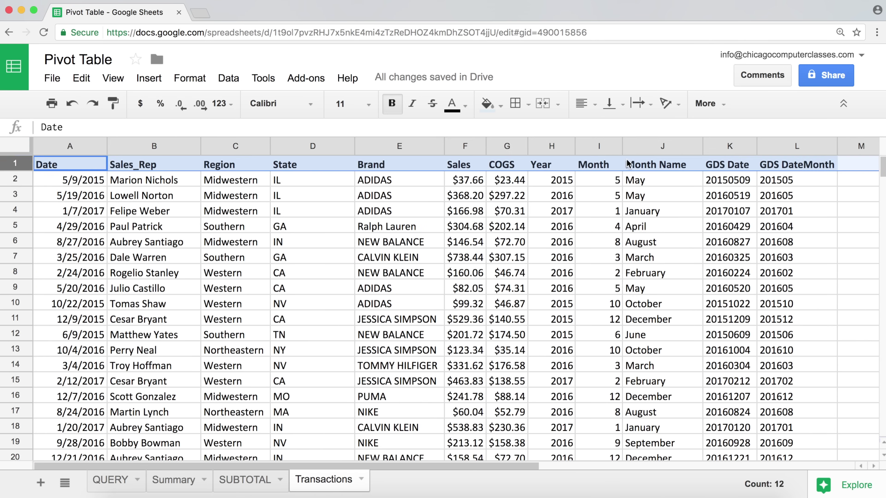
pyautogui.click(564, 229)
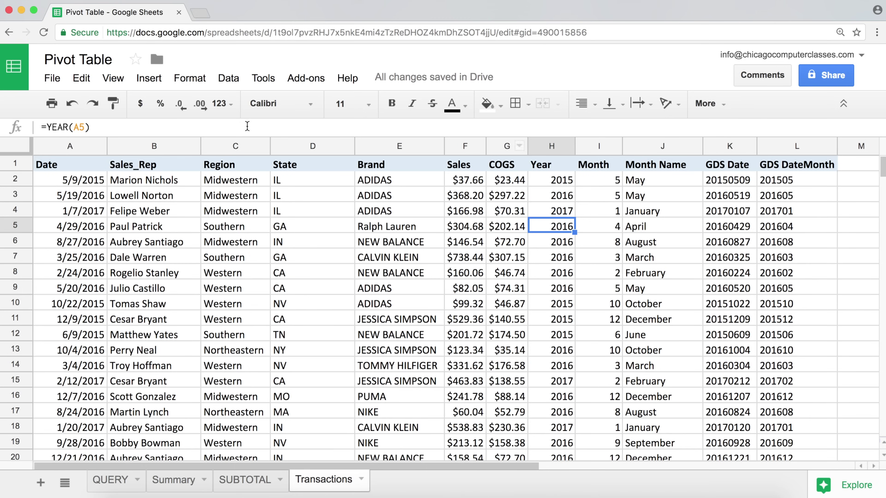
pyautogui.click(67, 167)
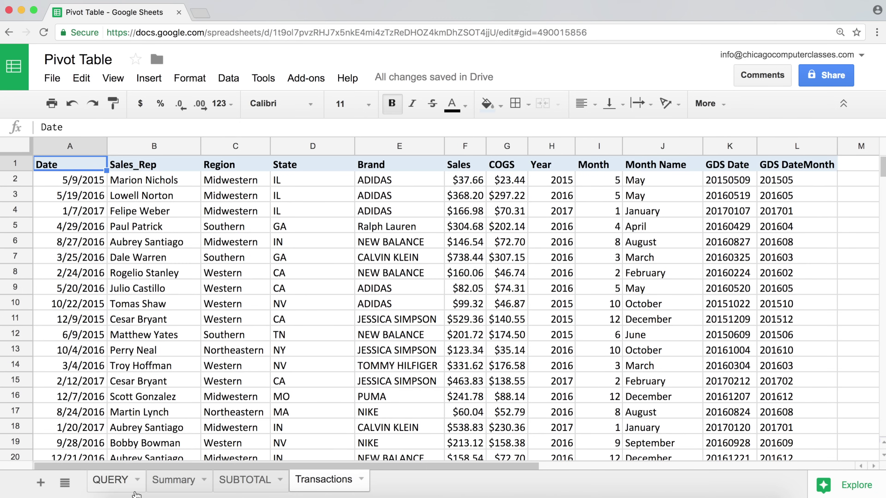
pyautogui.click(111, 483)
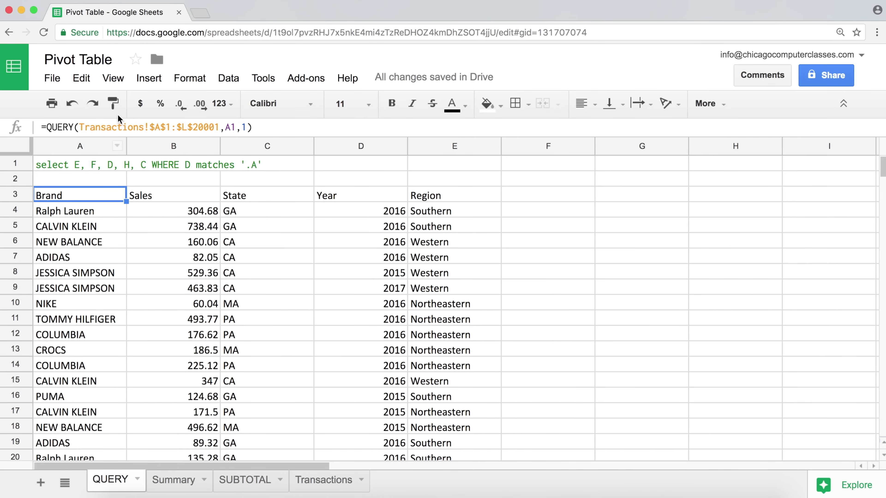
pyautogui.click(58, 167)
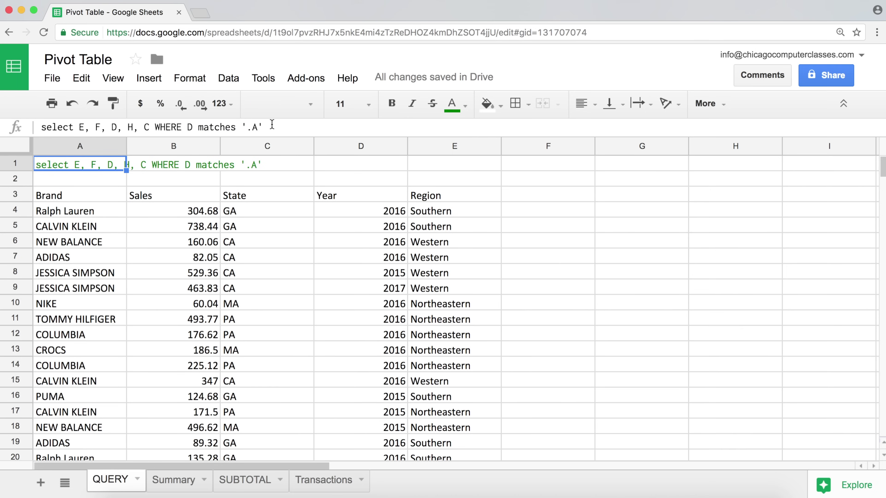
pyautogui.click(158, 483)
pyautogui.click(120, 481)
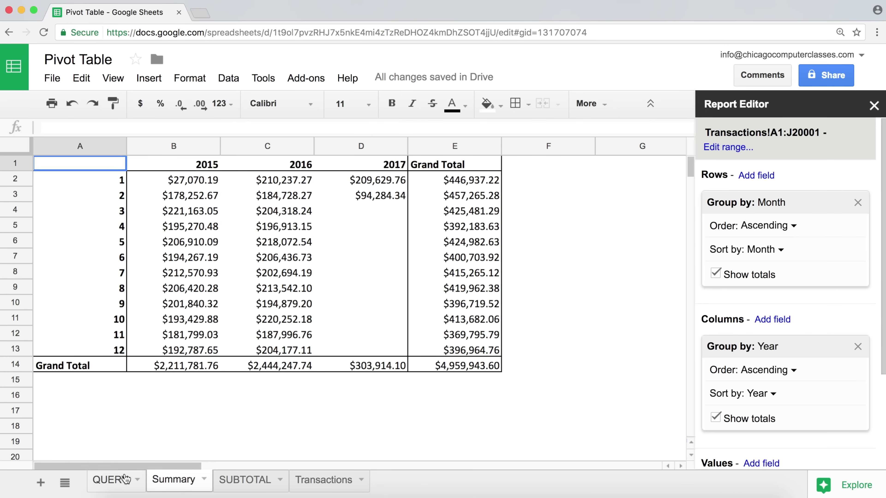
pyautogui.click(318, 491)
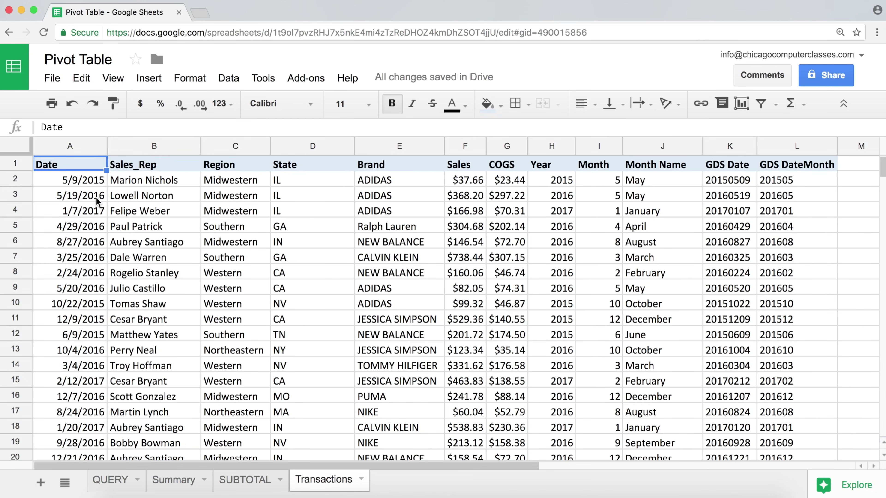
pyautogui.moveTo(95, 197); pyautogui.dragTo(92, 397)
pyautogui.click(86, 289)
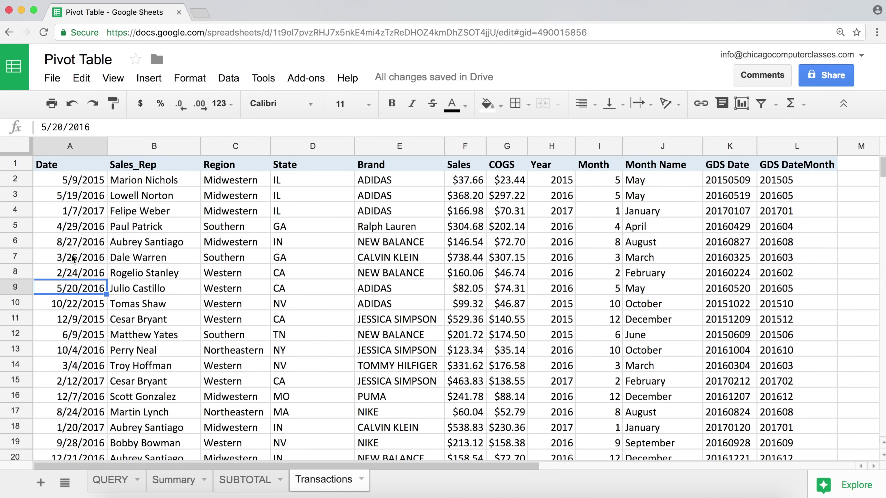
pyautogui.click(73, 231)
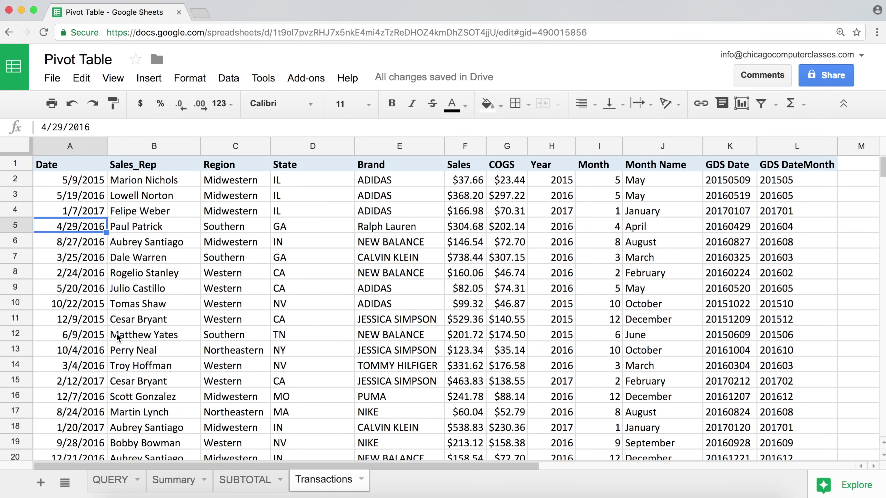
pyautogui.click(124, 489)
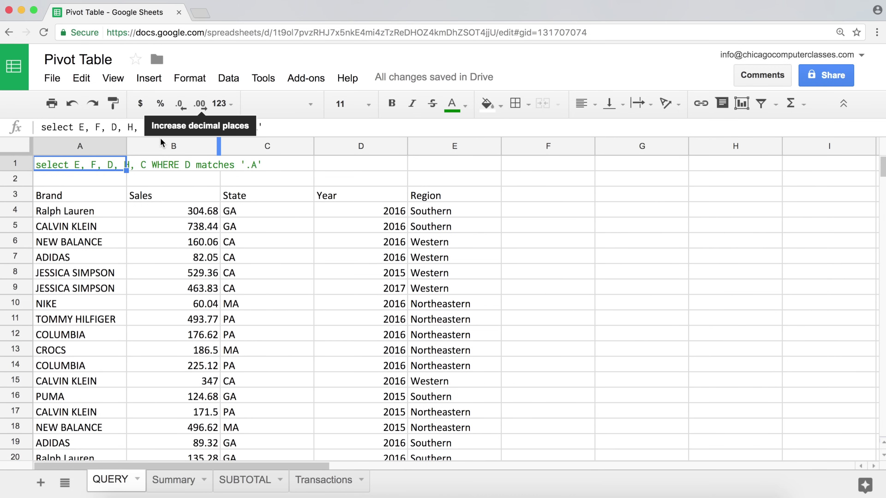
# Edit A1's query: remove the D matches '.A' condition, add column A, and begin 'A >='.
pyautogui.moveTo(188, 123); pyautogui.dragTo(271, 131)
pyautogui.press('BackSpace')
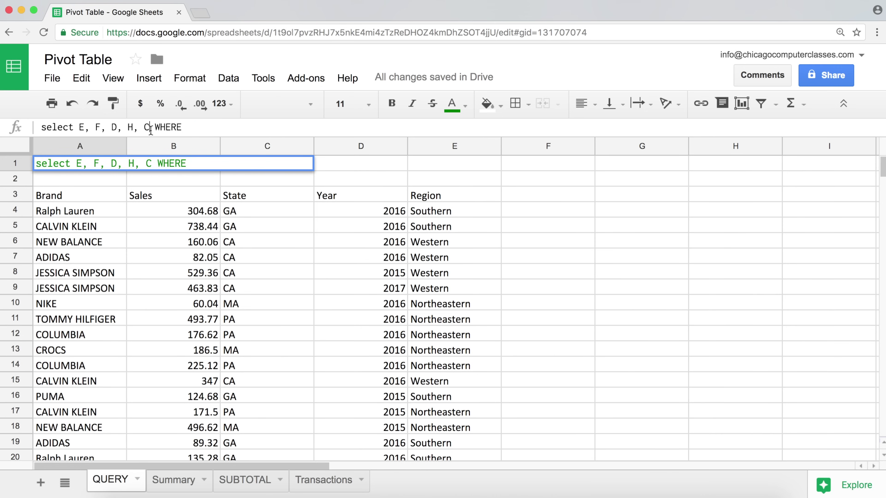
pyautogui.click(151, 128)
pyautogui.write(',A')
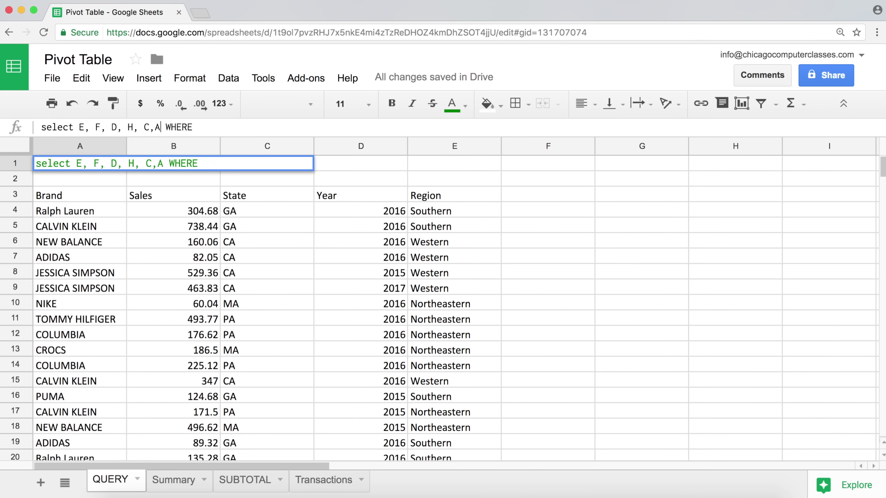
pyautogui.click(155, 128)
pyautogui.click(204, 125)
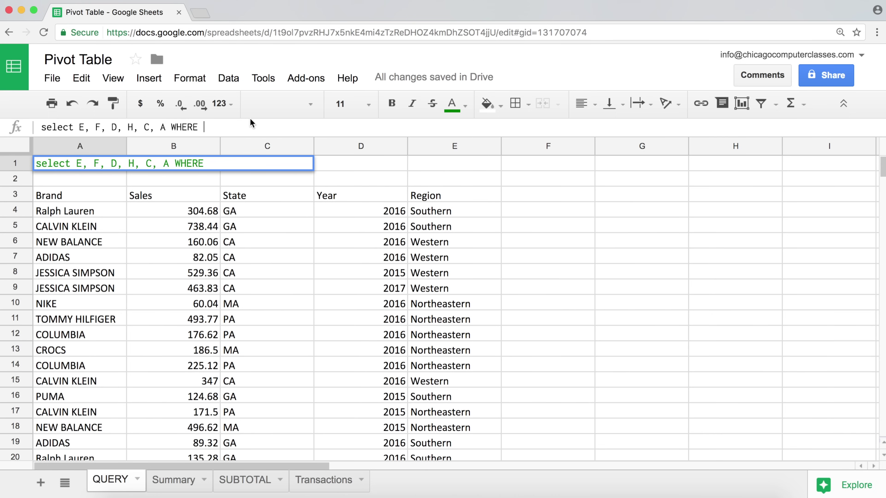
pyautogui.write('A >=')
pyautogui.press('Return')
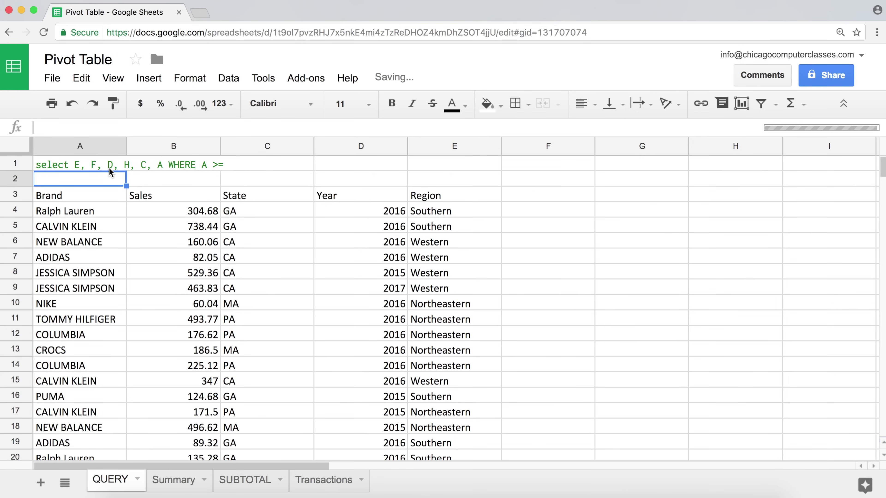
pyautogui.click(102, 163)
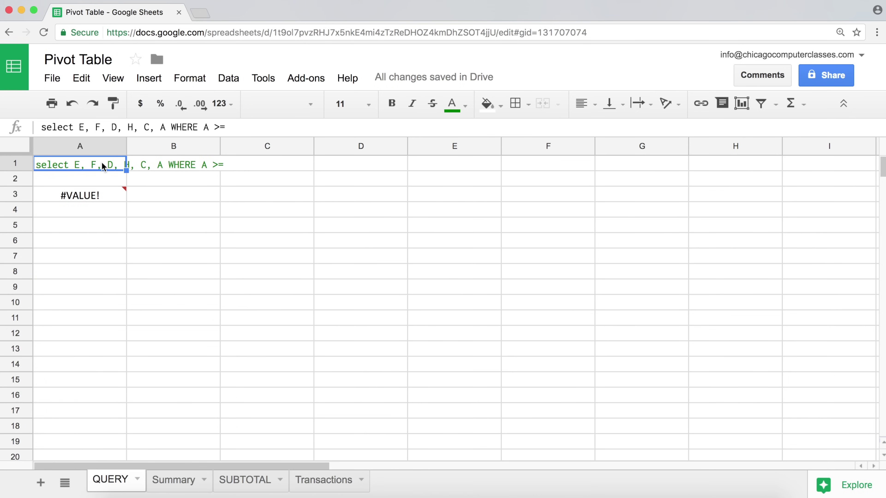
# Enter start date 6/1/2016 in E1 and show it as serial 42522.
pyautogui.click(418, 162)
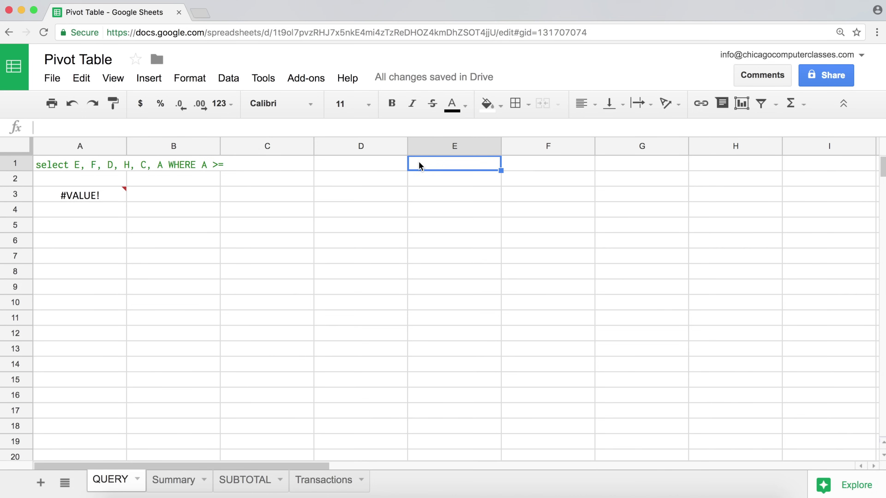
pyautogui.write('6/')
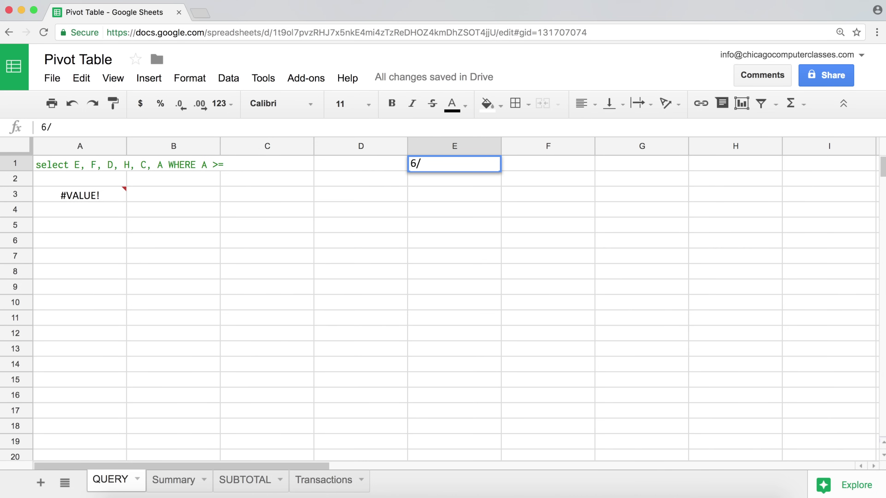
pyautogui.write('1/2016')
pyautogui.press('Return')
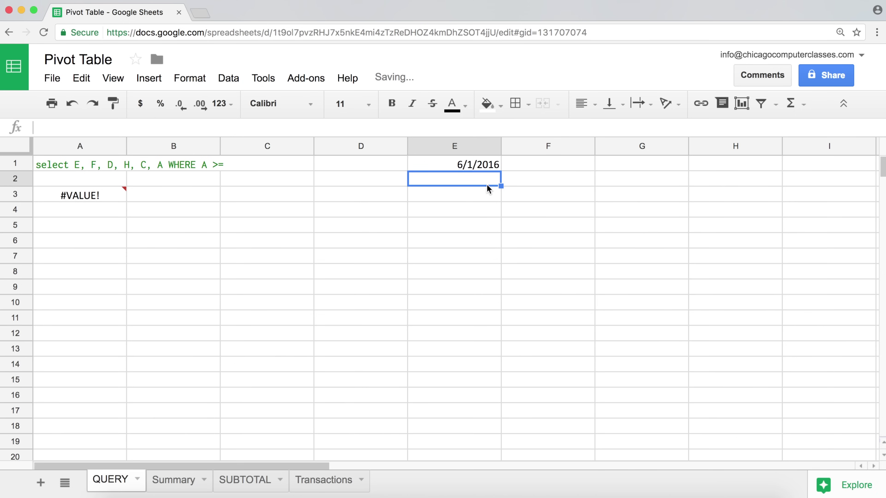
pyautogui.click(483, 166)
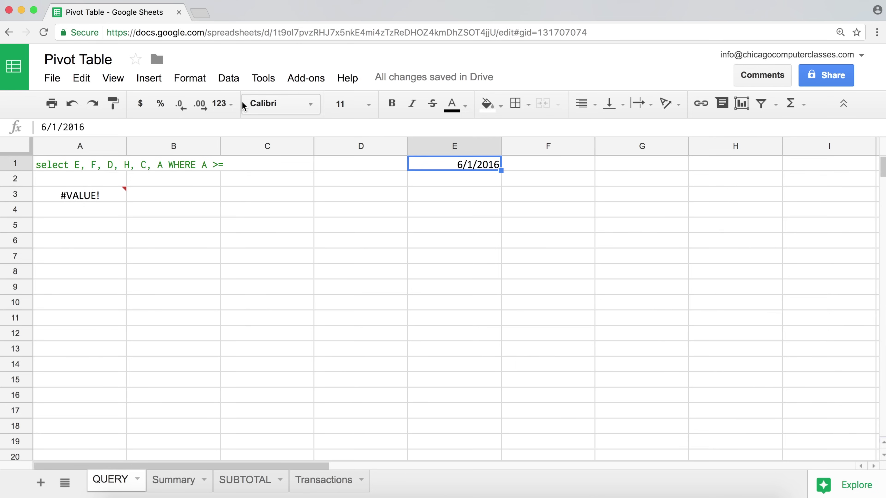
pyautogui.click(223, 103)
pyautogui.click(247, 132)
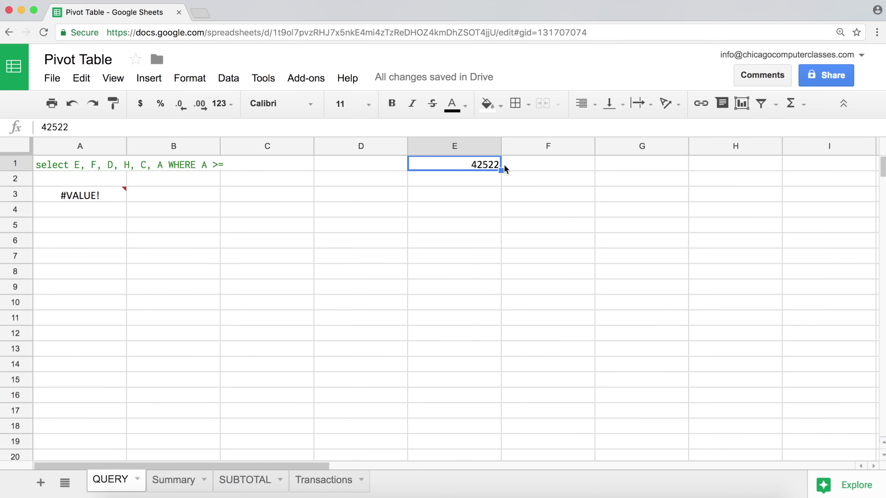
# Append 42522 to the query so it filters A >= 42522.
pyautogui.click(90, 167)
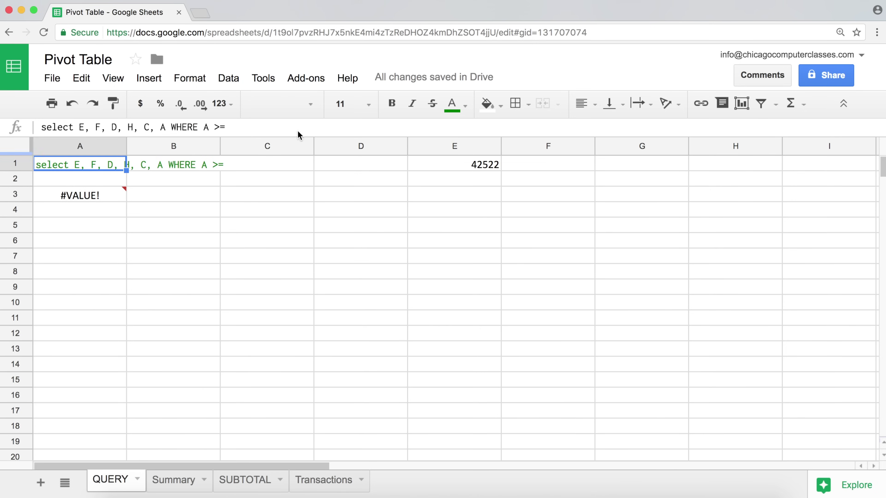
pyautogui.click(260, 128)
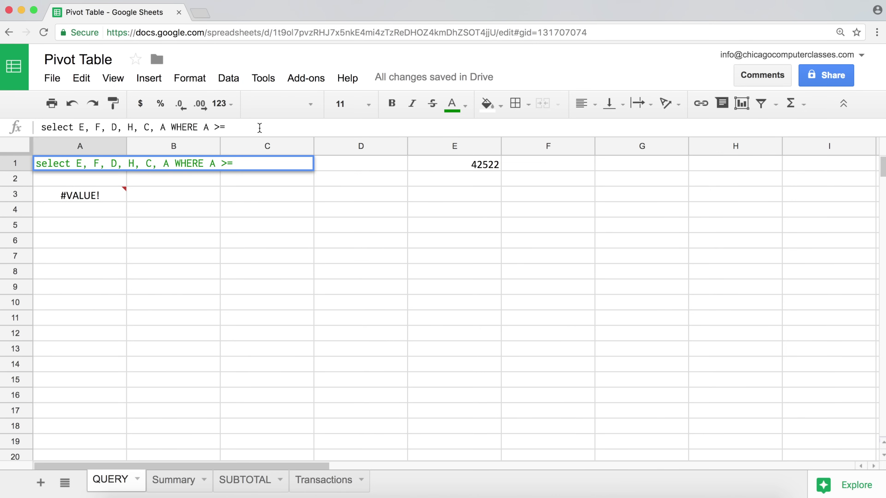
pyautogui.write('42522')
pyautogui.press('Return')
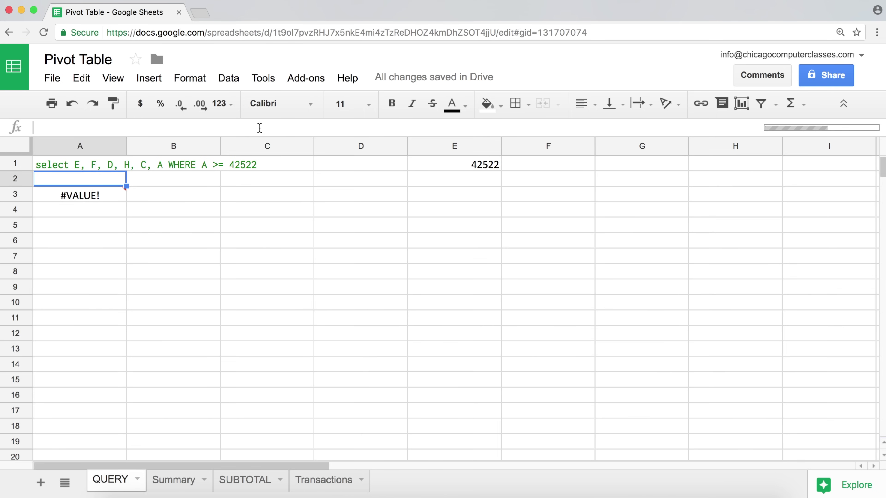
# Format result column F as Date and scroll through the returned rows.
pyautogui.click(554, 146)
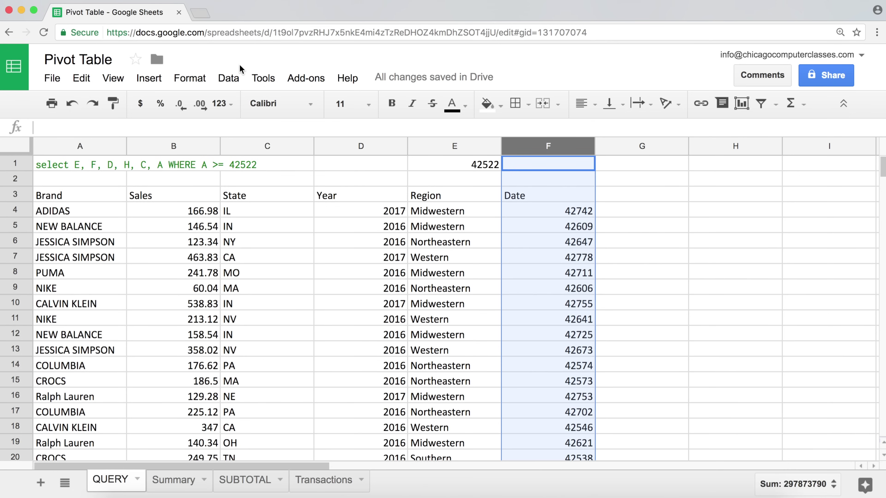
pyautogui.click(274, 105)
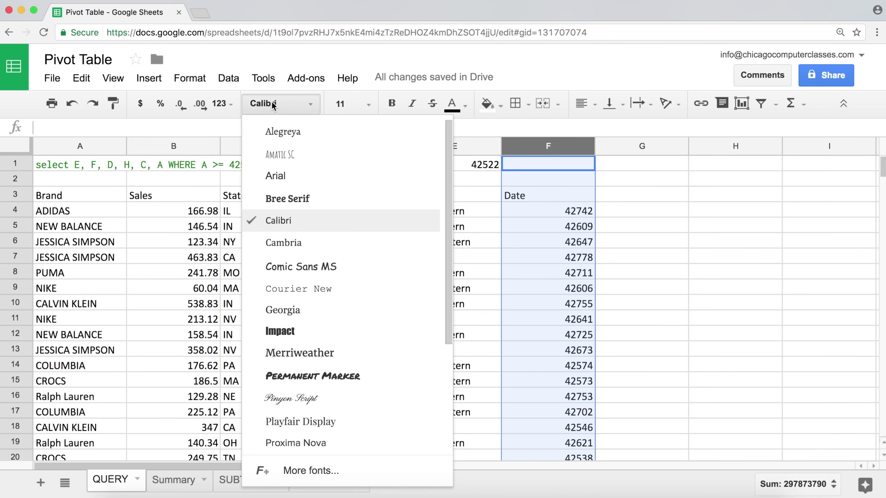
pyautogui.click(280, 102)
pyautogui.click(220, 101)
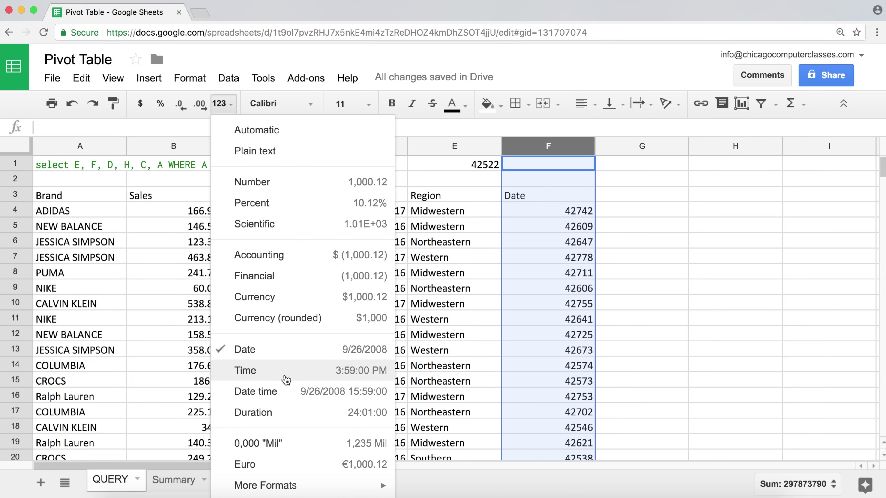
pyautogui.click(277, 363)
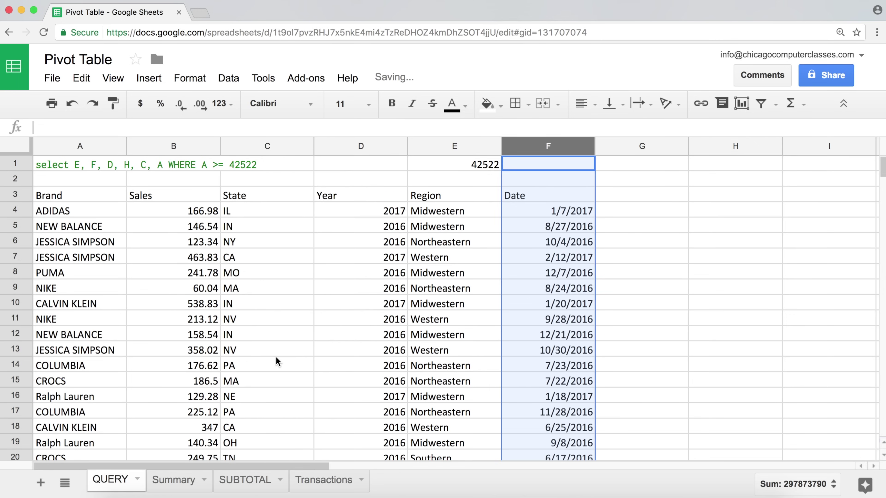
pyautogui.click(570, 214)
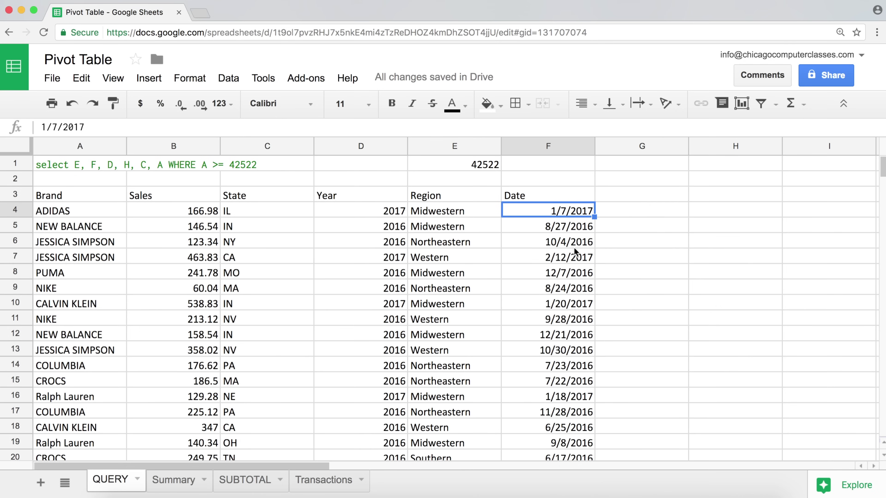
pyautogui.scroll(-8, 575, 251)
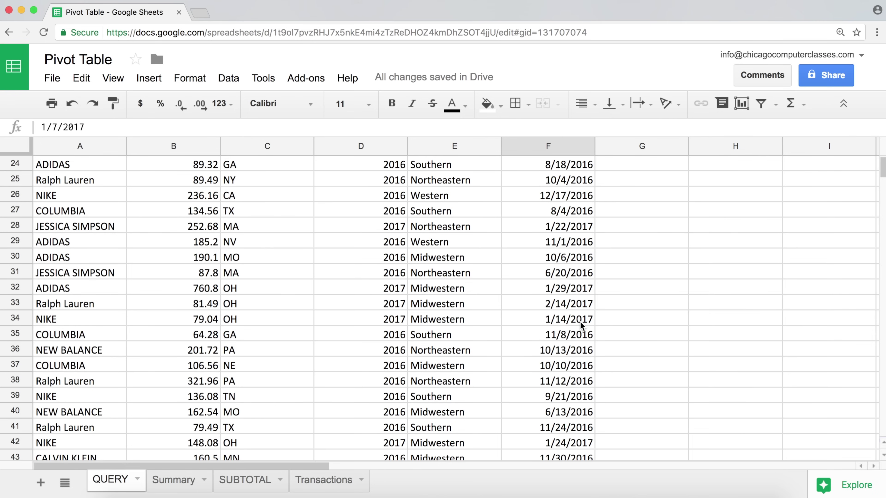
pyautogui.scroll(-5, 581, 326)
pyautogui.scroll(3, 583, 321)
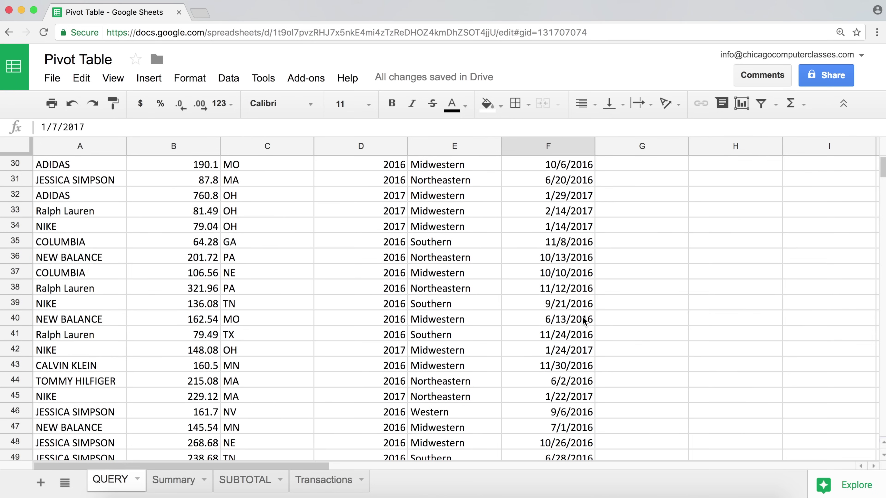
pyautogui.scroll(10, 582, 318)
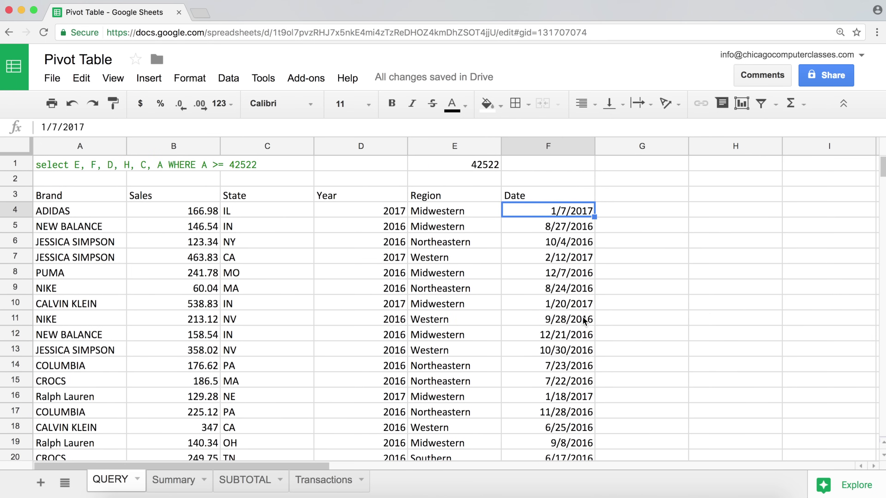
# Check the 2/12/2017 date in Transactions cell A15.
pyautogui.click(315, 482)
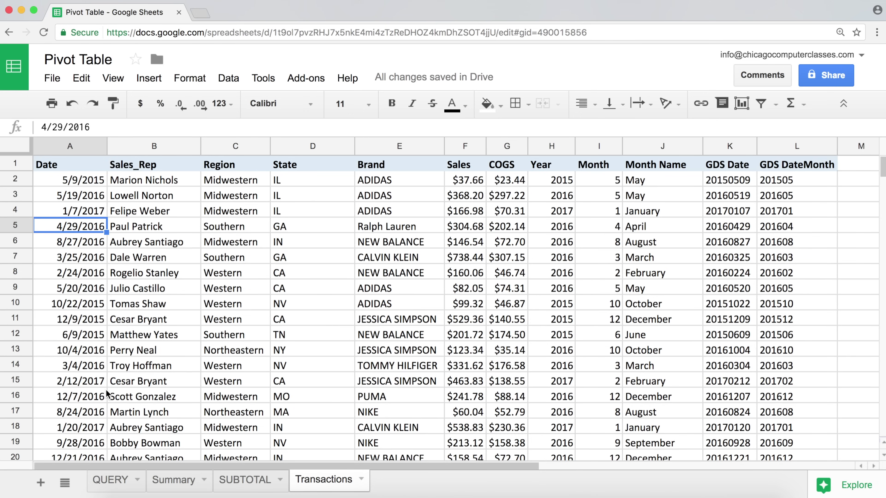
pyautogui.click(67, 387)
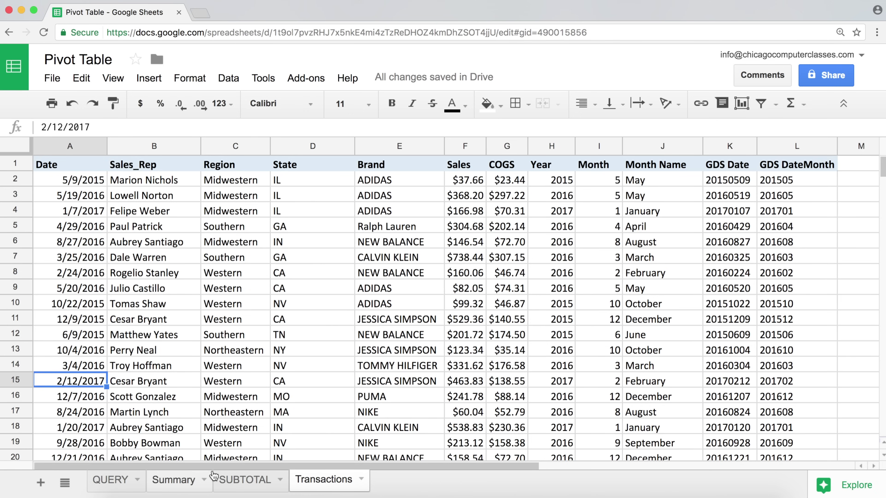
pyautogui.click(122, 485)
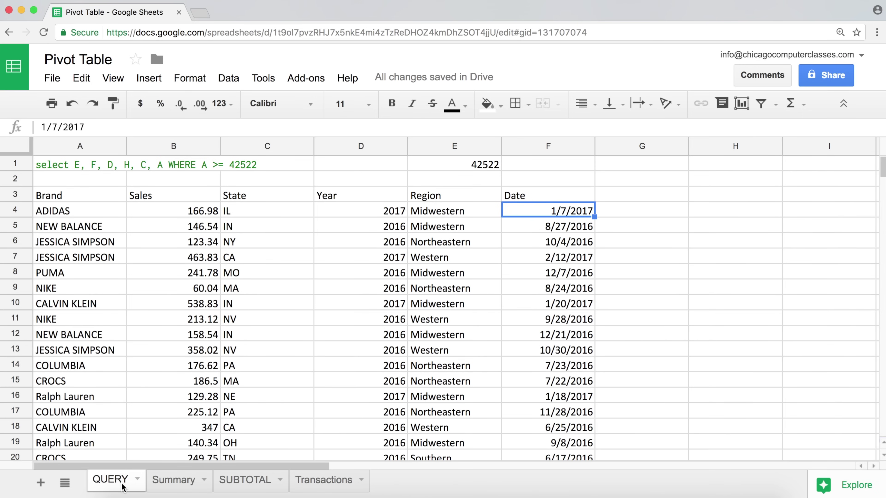
# Enter end date 1/31/2017 in F1 and show it as serial 42766.
pyautogui.click(523, 162)
pyautogui.write('1/')
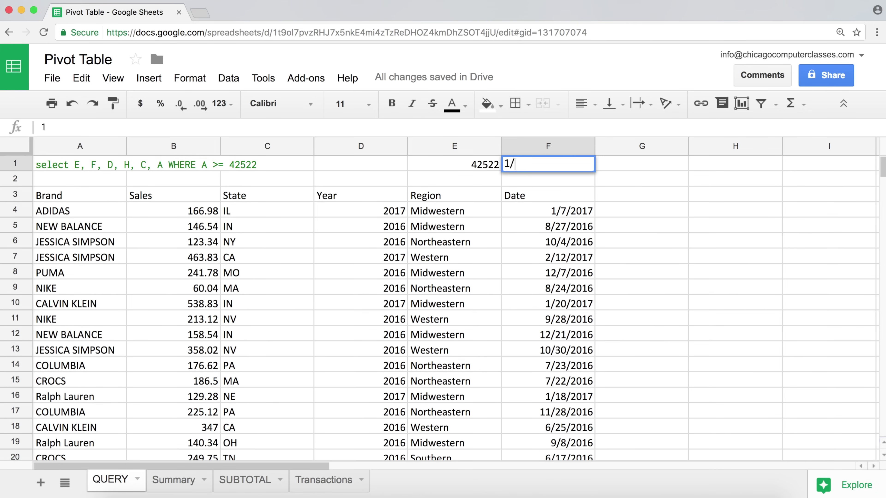
pyautogui.write('31/2017')
pyautogui.press('Return')
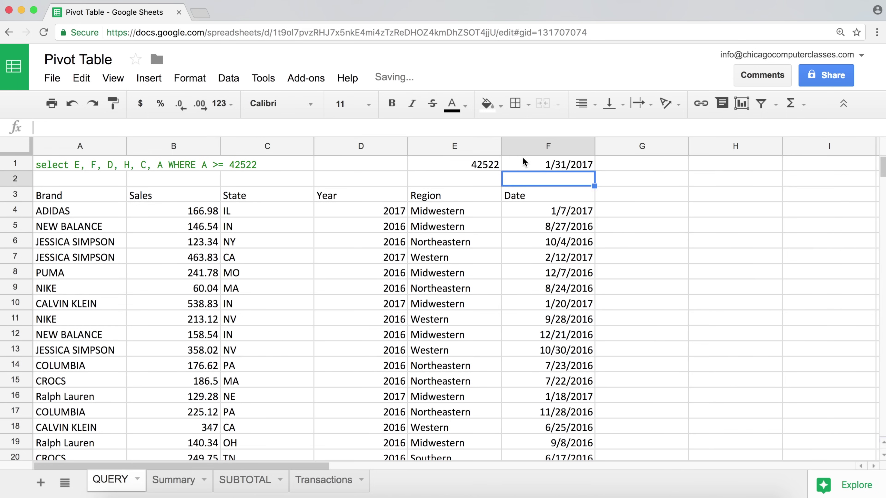
pyautogui.click(524, 163)
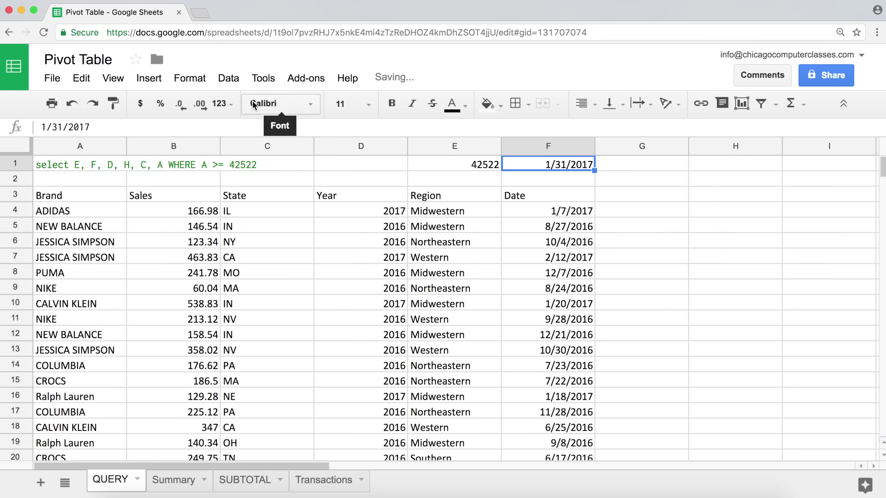
pyautogui.click(223, 104)
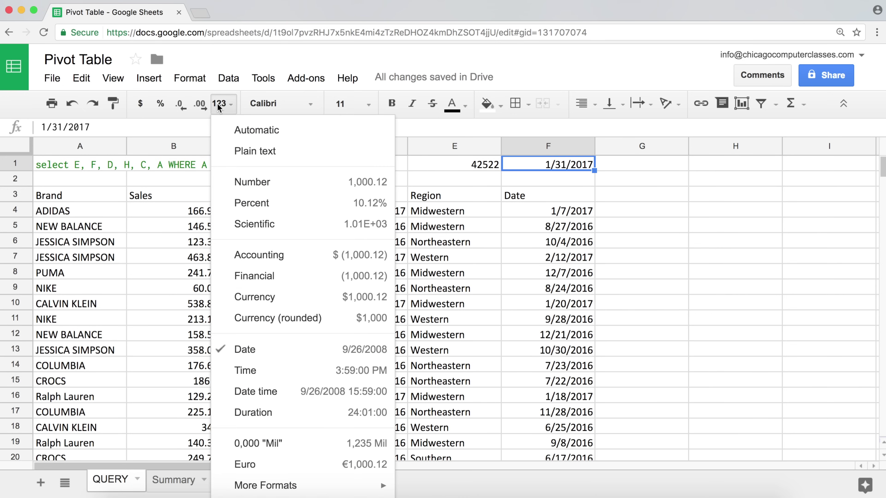
pyautogui.click(238, 130)
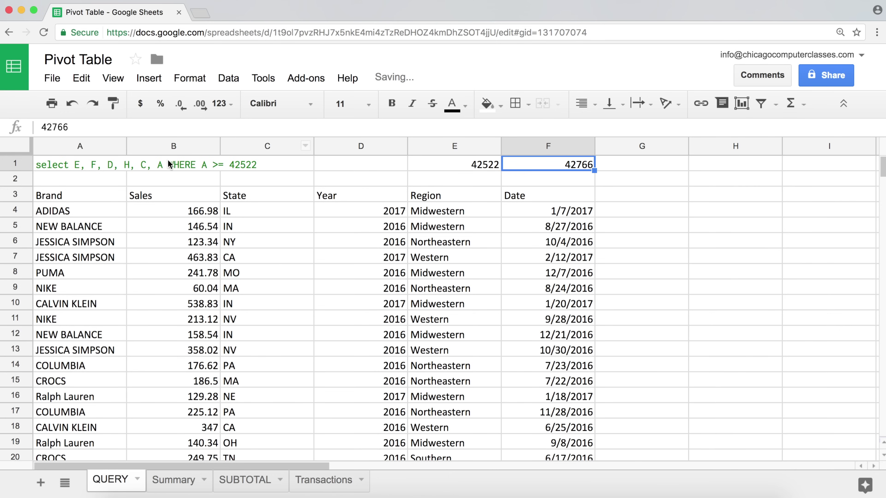
pyautogui.click(90, 168)
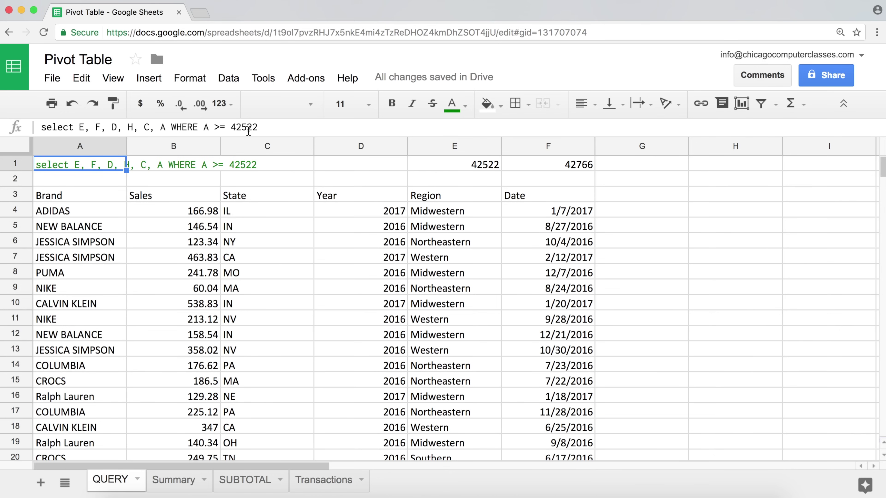
# Append 'AND A <=42766' to the A1 query's WHERE clause.
pyautogui.click(261, 126)
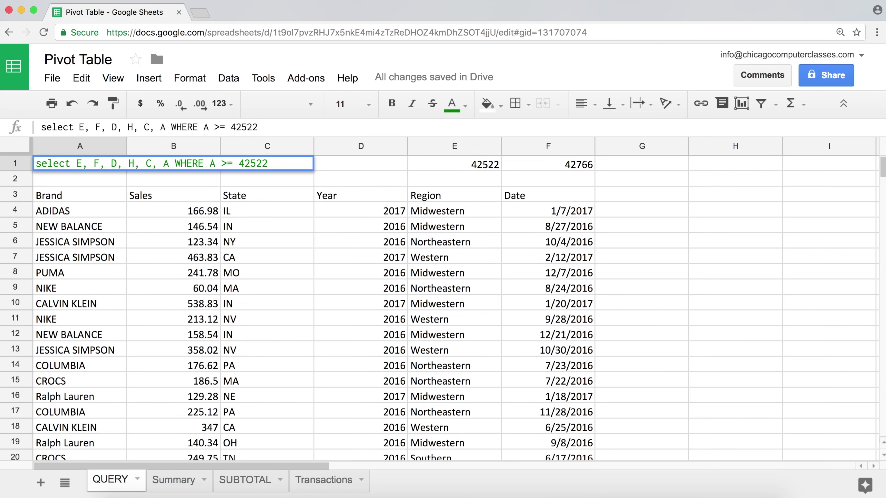
pyautogui.write('AND')
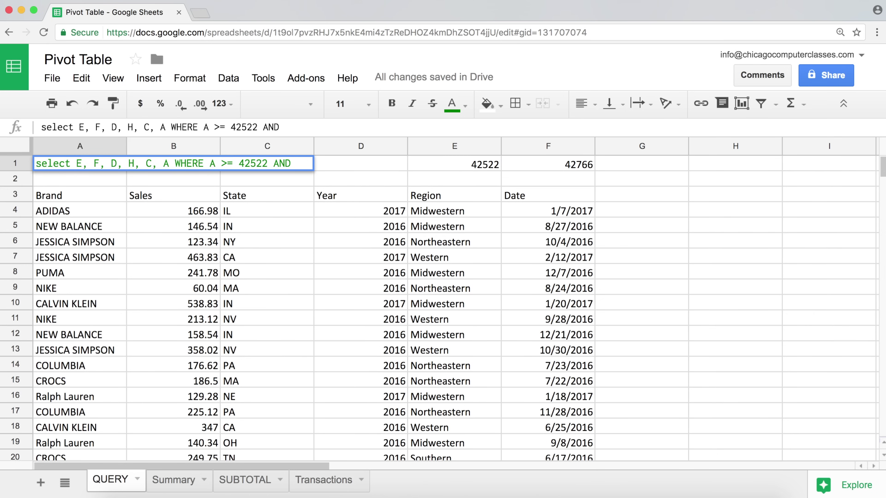
pyautogui.write(' A <')
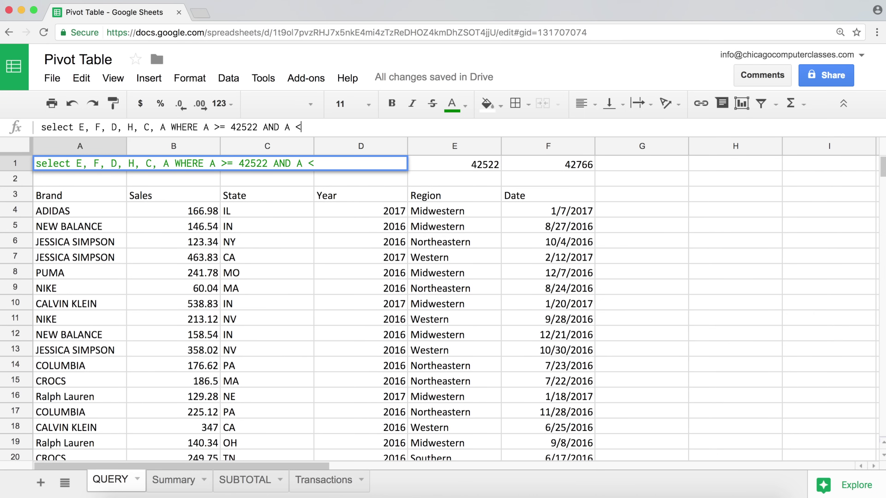
pyautogui.write('=42766')
pyautogui.press('Return')
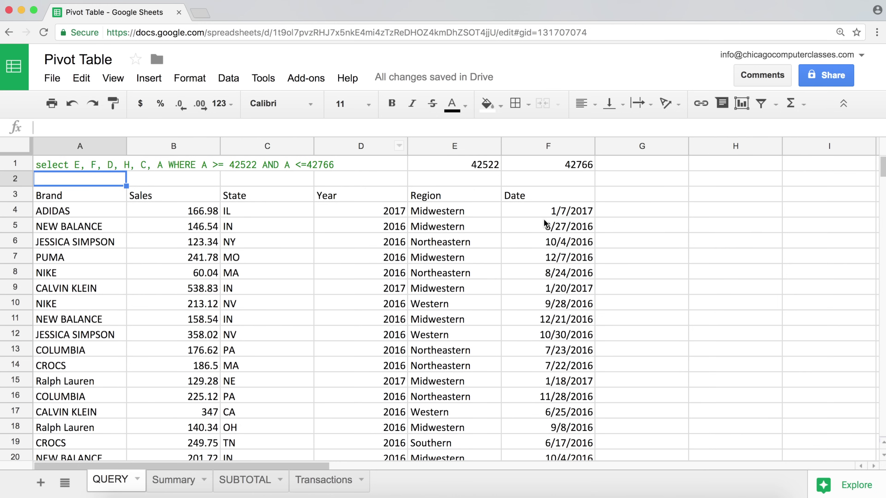
# Format E1 and F1 as dates, showing 6/1/2016 and 1/31/2017.
pyautogui.click(565, 211)
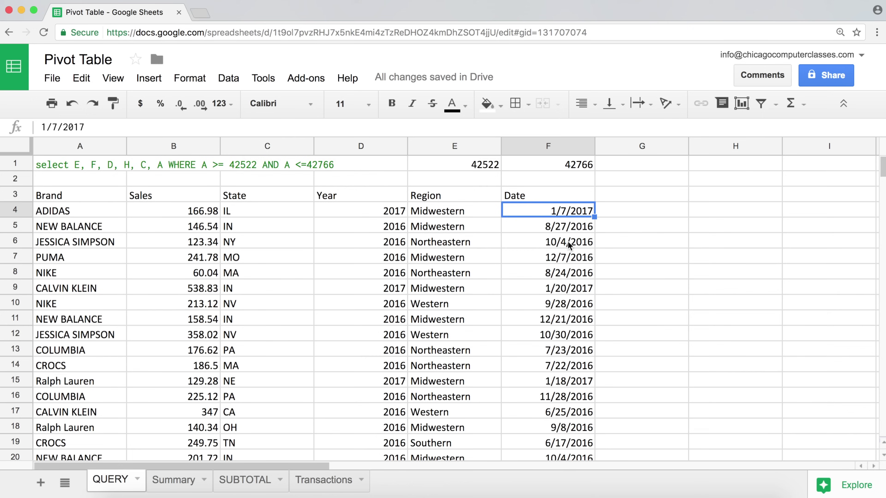
pyautogui.scroll(-5, 569, 243)
pyautogui.hotkey('ctrl', 'Home')
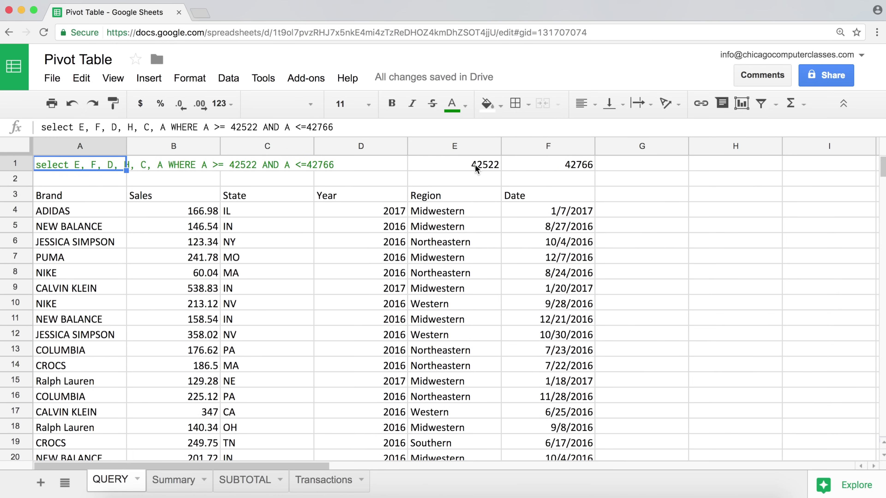
pyautogui.moveTo(475, 164); pyautogui.dragTo(528, 170)
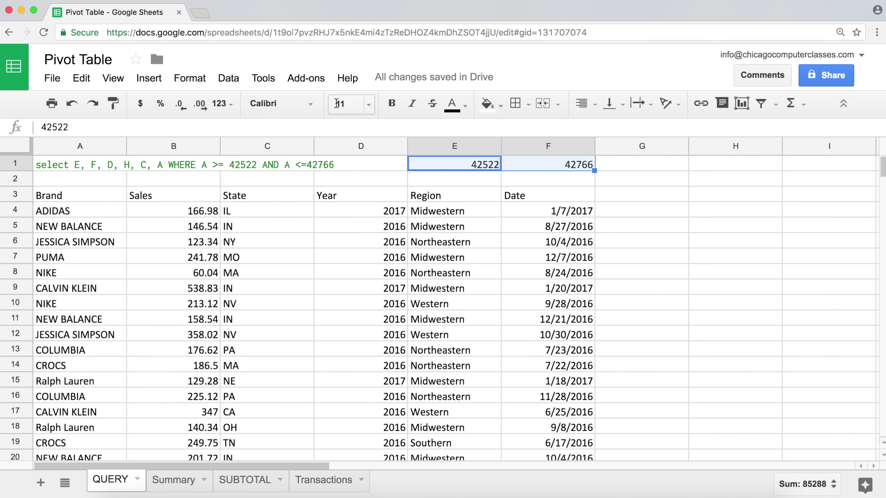
pyautogui.click(222, 103)
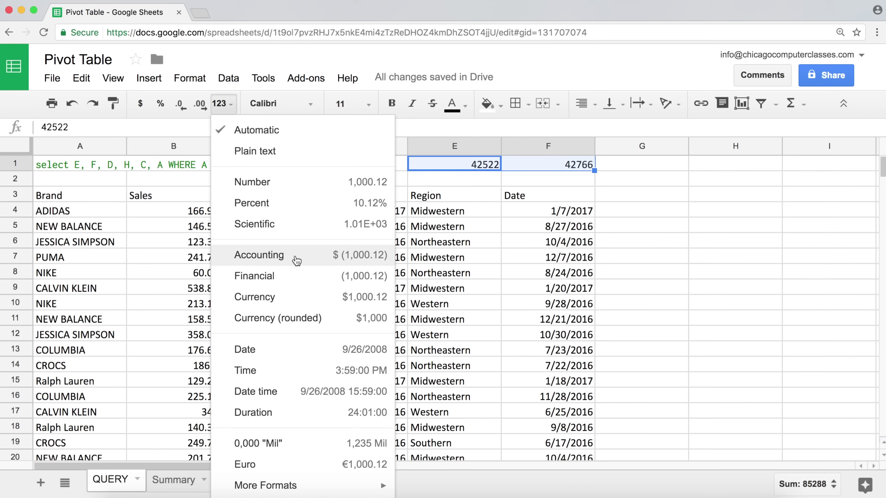
pyautogui.click(279, 354)
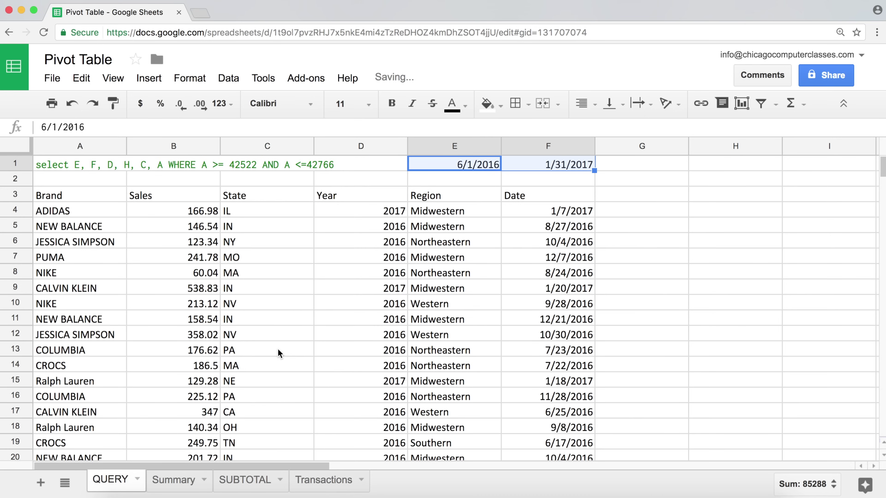
# Check the reformatted start and end dates in E1 and F1.
pyautogui.click(507, 164)
pyautogui.click(491, 166)
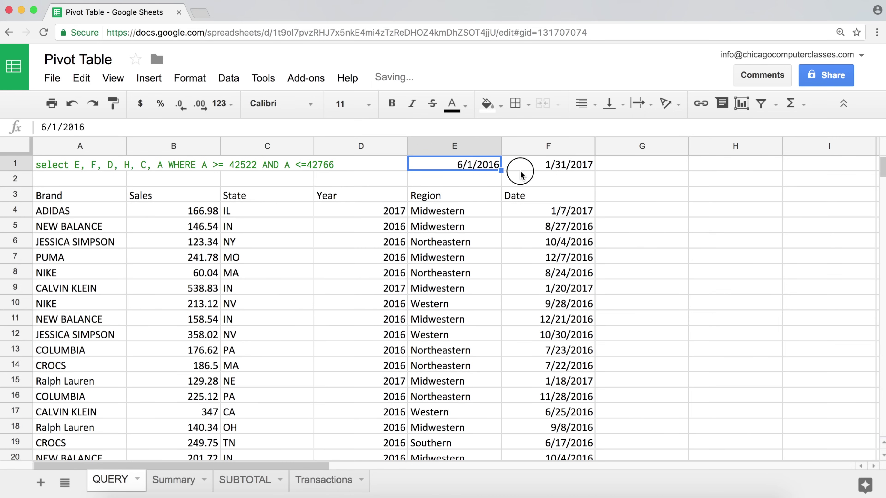
pyautogui.click(519, 168)
pyautogui.click(478, 167)
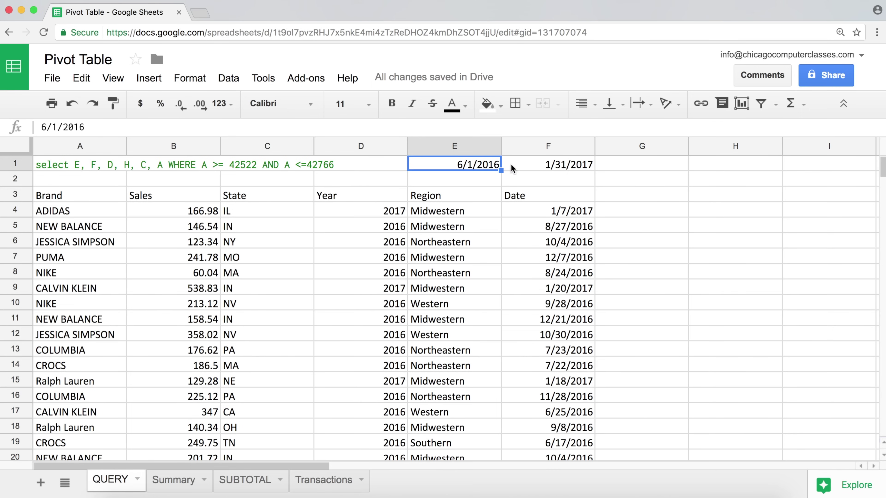
pyautogui.moveTo(511, 167); pyautogui.dragTo(470, 164)
pyautogui.click(495, 167)
pyautogui.click(555, 168)
pyautogui.click(457, 165)
pyautogui.click(538, 160)
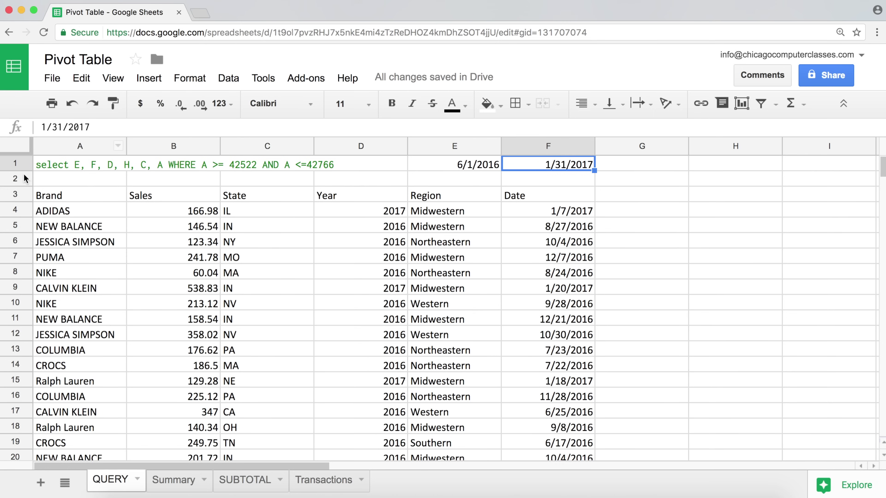
# Insert a new top row and label E1 'Start' and F1 'End'.
pyautogui.rightClick(25, 167)
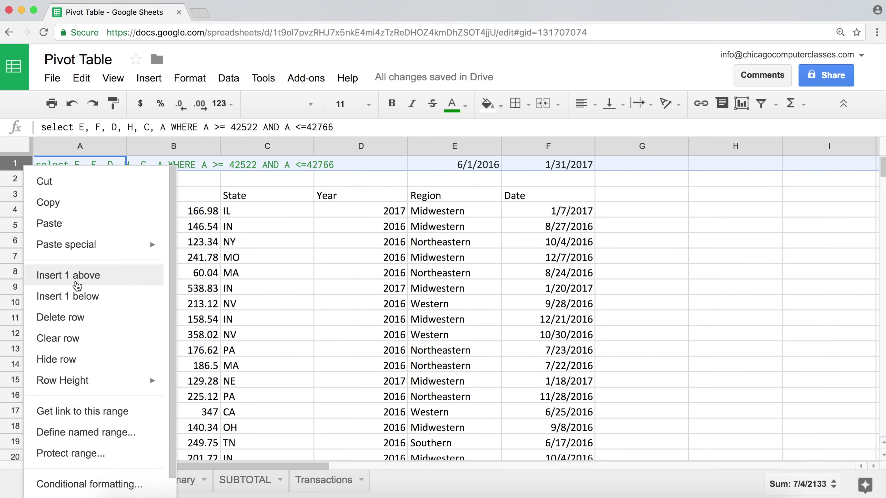
pyautogui.click(75, 279)
pyautogui.click(460, 163)
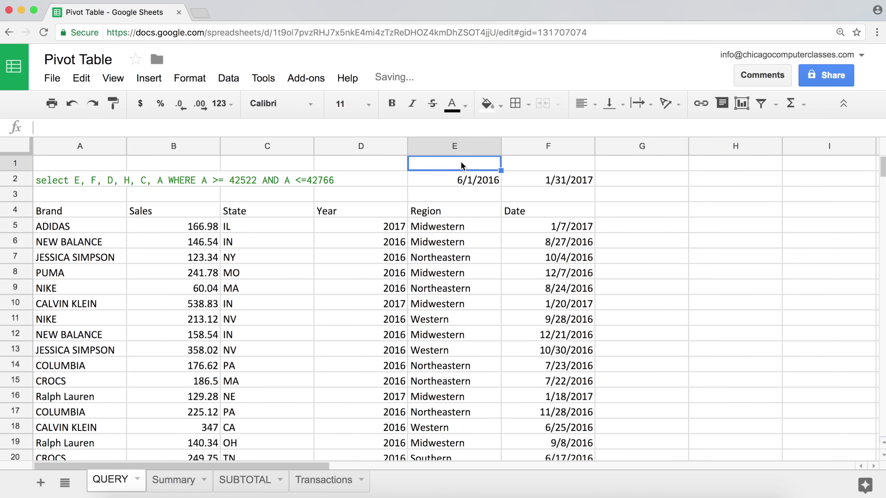
pyautogui.write('Start')
pyautogui.press('Tab')
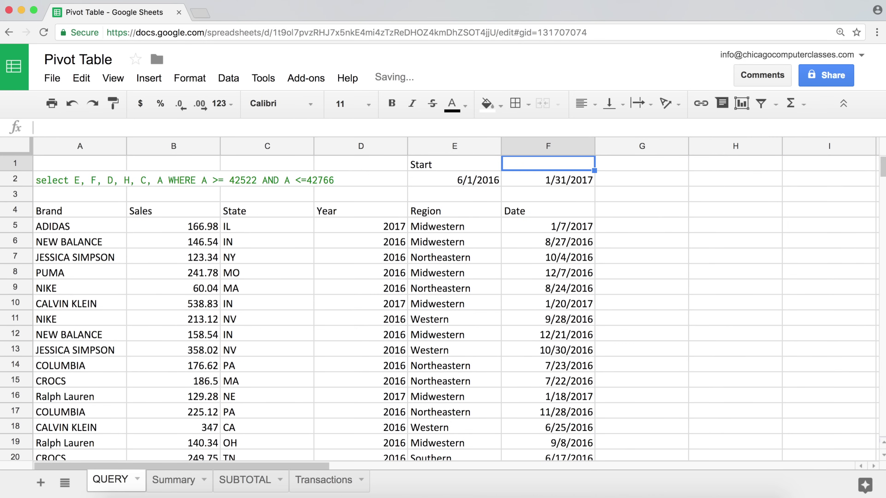
pyautogui.write('End')
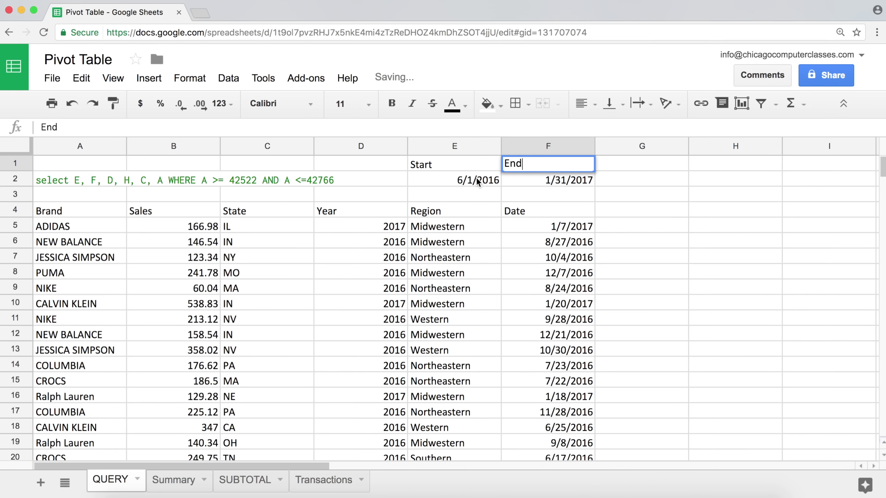
pyautogui.click(490, 197)
# Review the labelled dates in E1:F2 and the query now in A2.
pyautogui.moveTo(461, 167); pyautogui.dragTo(524, 182)
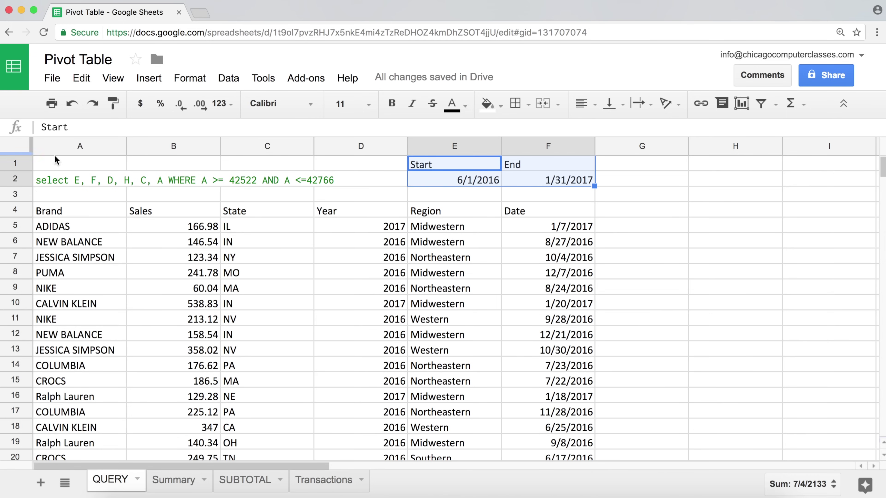
pyautogui.click(55, 181)
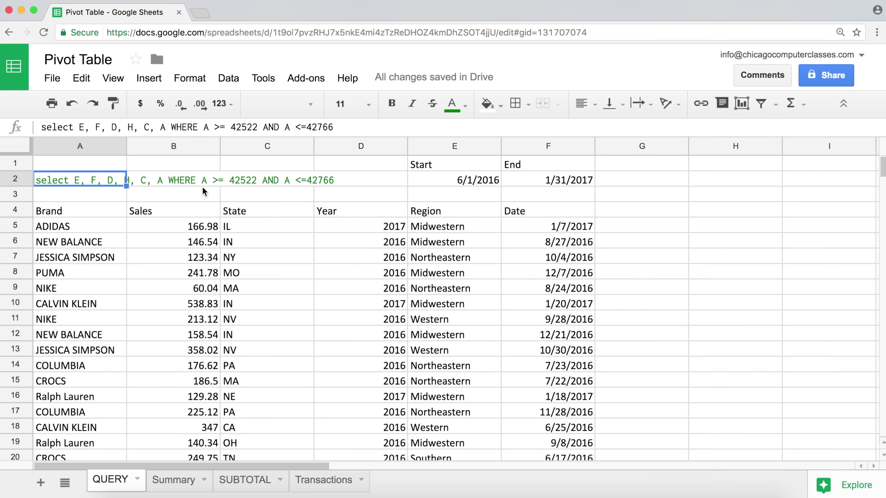
pyautogui.moveTo(472, 190); pyautogui.dragTo(532, 167)
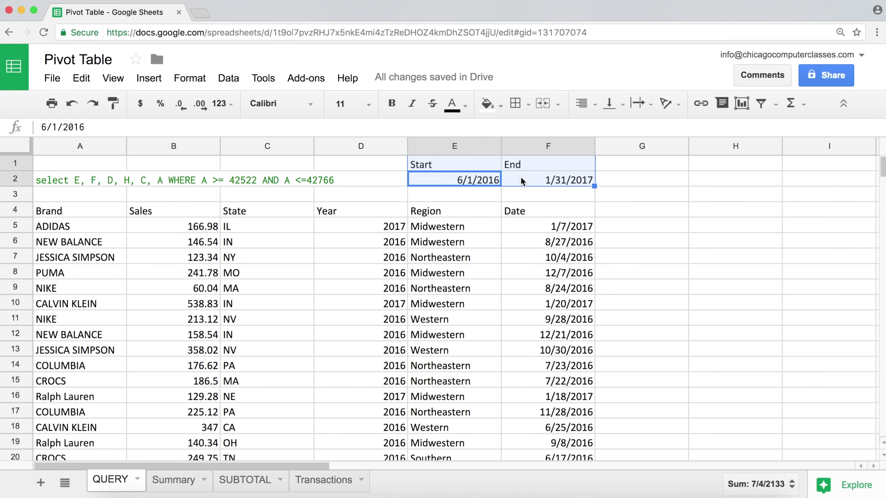
pyautogui.click(666, 174)
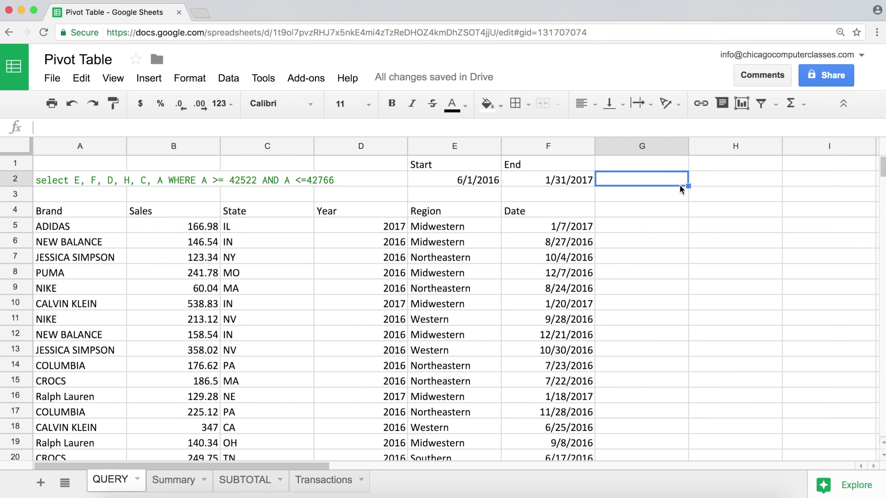
# Enter the sample text abc in H3 and def in I3.
pyautogui.click(701, 180)
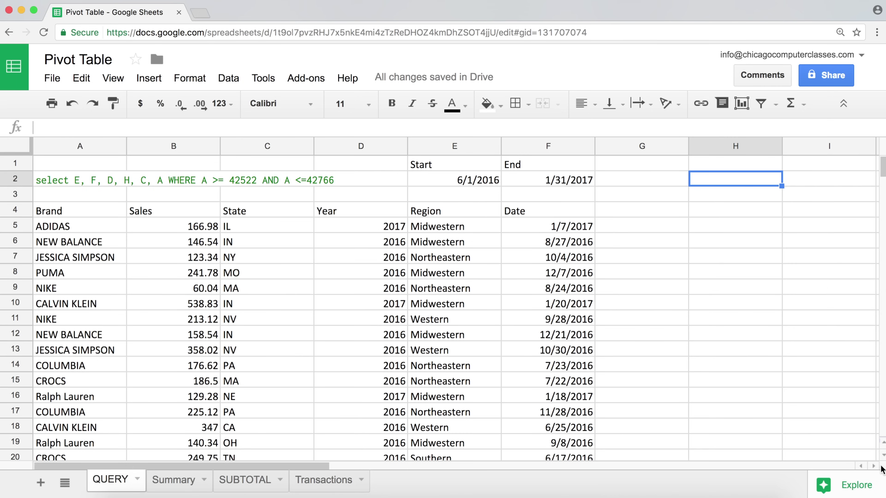
pyautogui.click(874, 466)
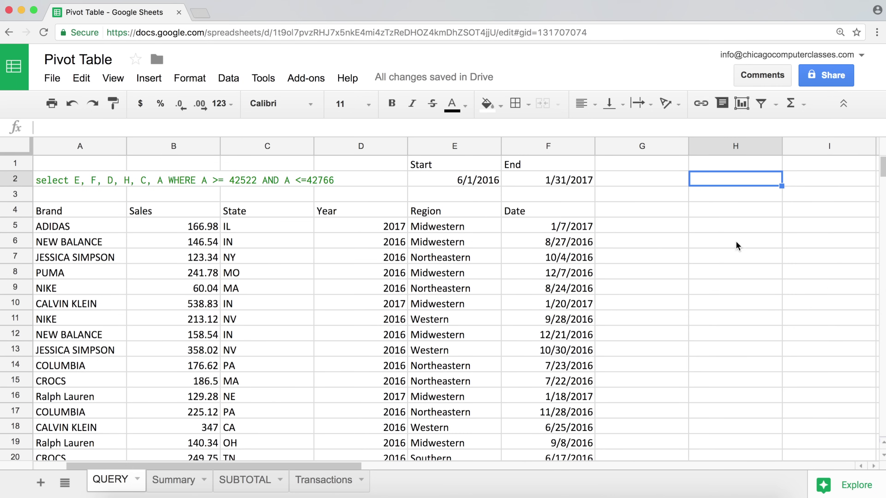
pyautogui.press('Right')
pyautogui.press('Right')
pyautogui.press('Right')
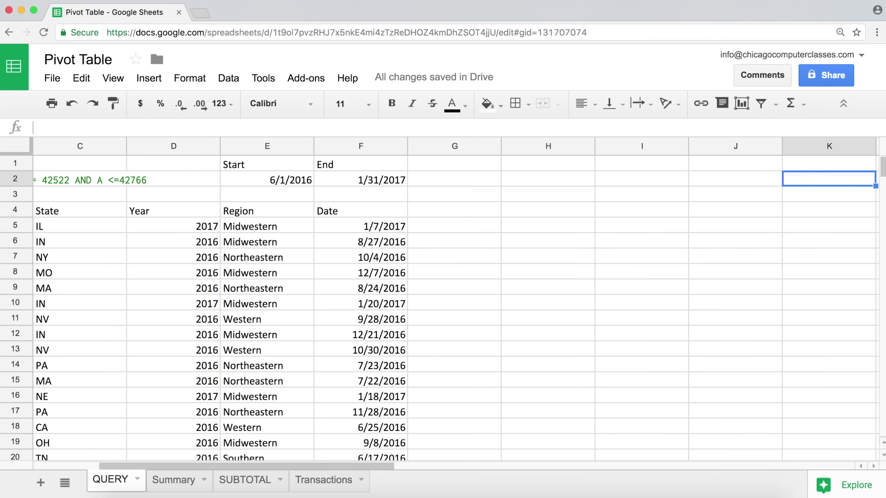
pyautogui.press('Left')
pyautogui.press('Left')
pyautogui.press('Left')
pyautogui.press('Left')
pyautogui.press('Down')
pyautogui.press('Right')
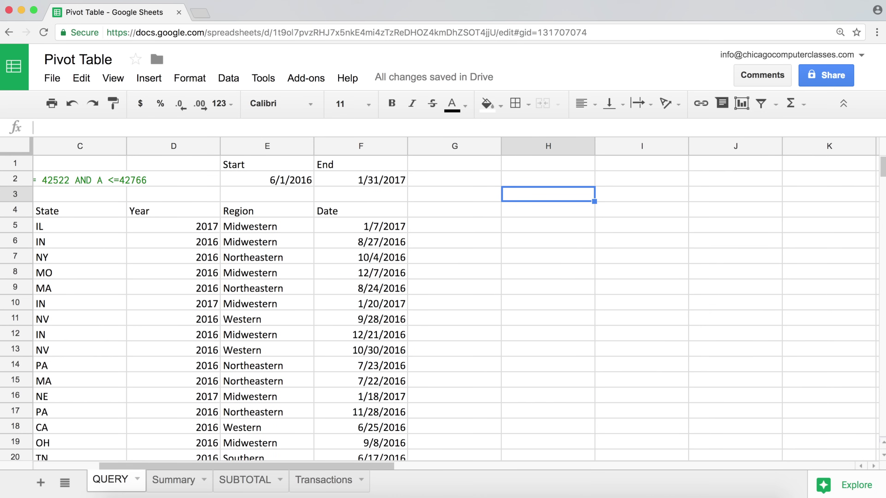
pyautogui.write('abc')
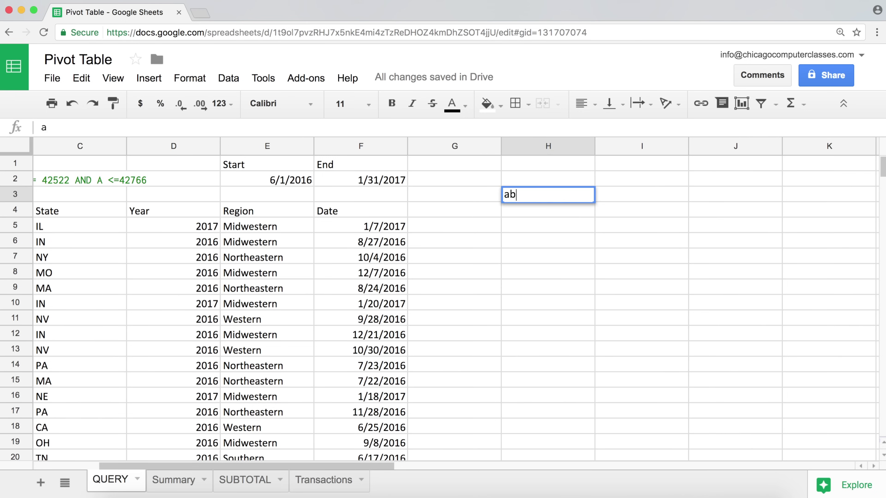
pyautogui.click(662, 201)
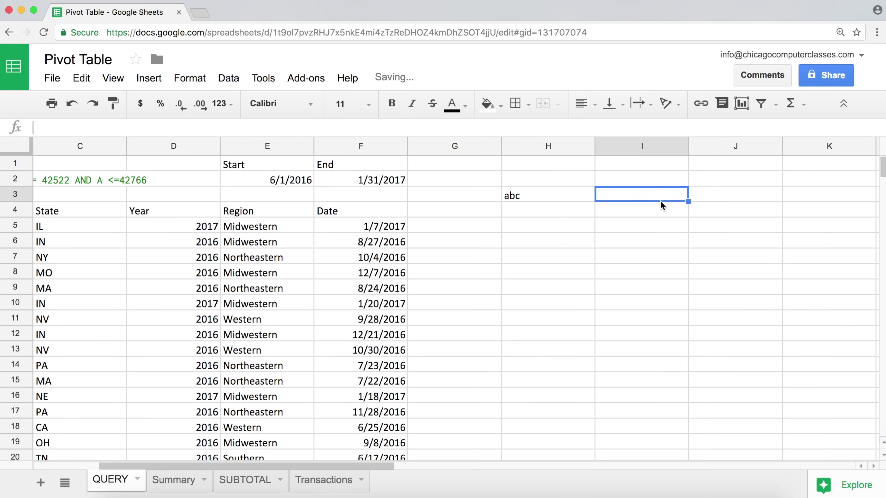
pyautogui.write('def')
pyautogui.press('Tab')
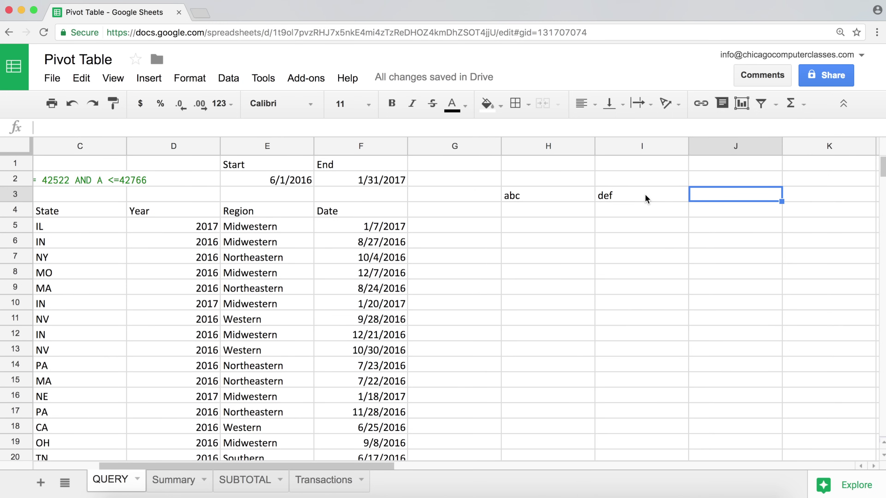
# Enter =H3&I3 in J3 so it displays abcdef.
pyautogui.write('=')
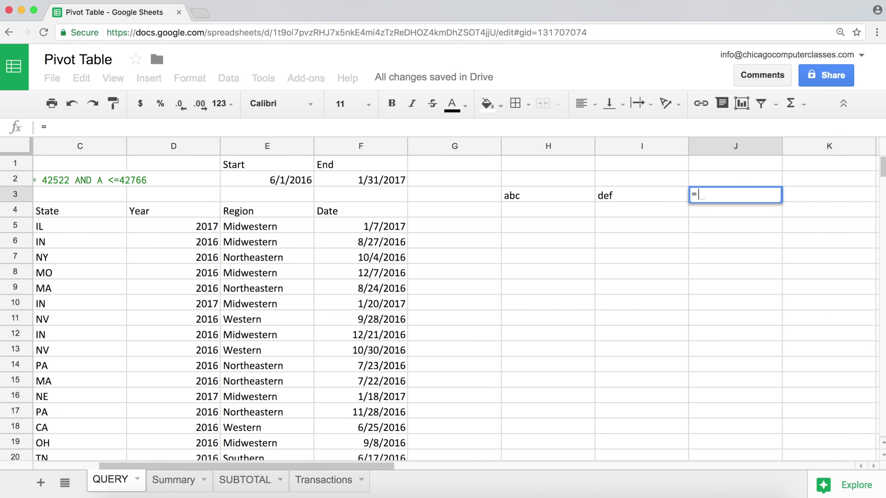
pyautogui.click(541, 197)
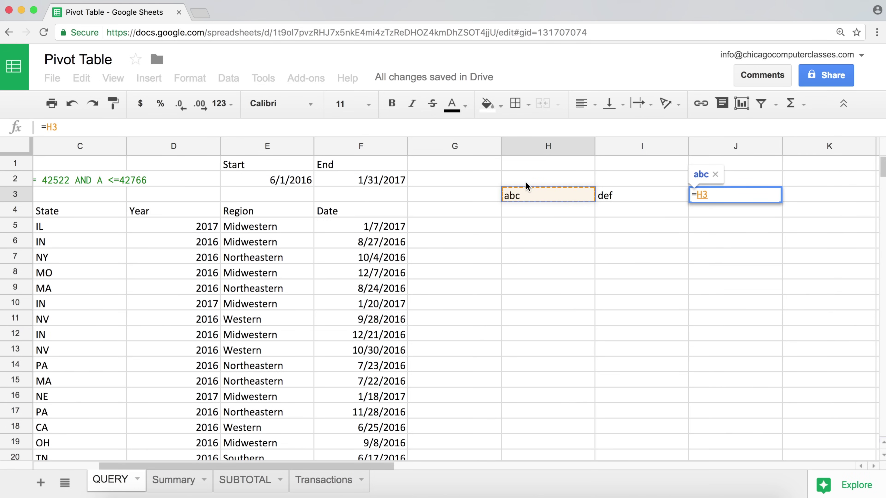
pyautogui.write('&')
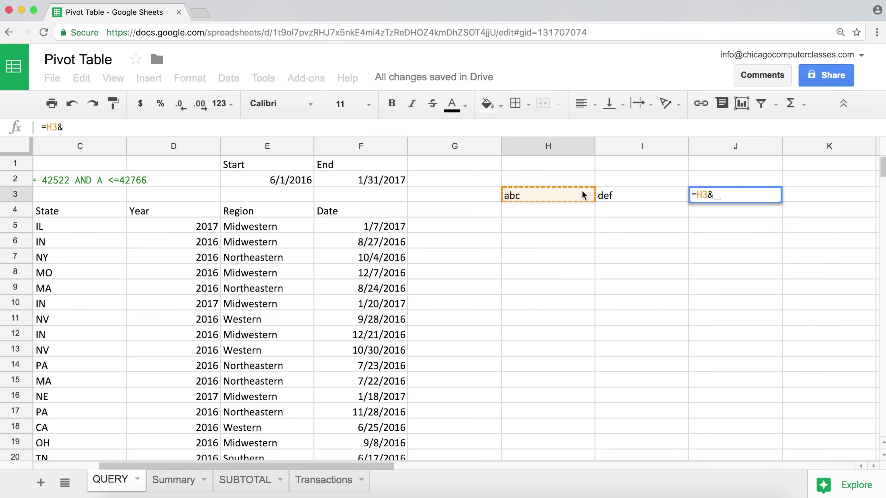
pyautogui.click(632, 196)
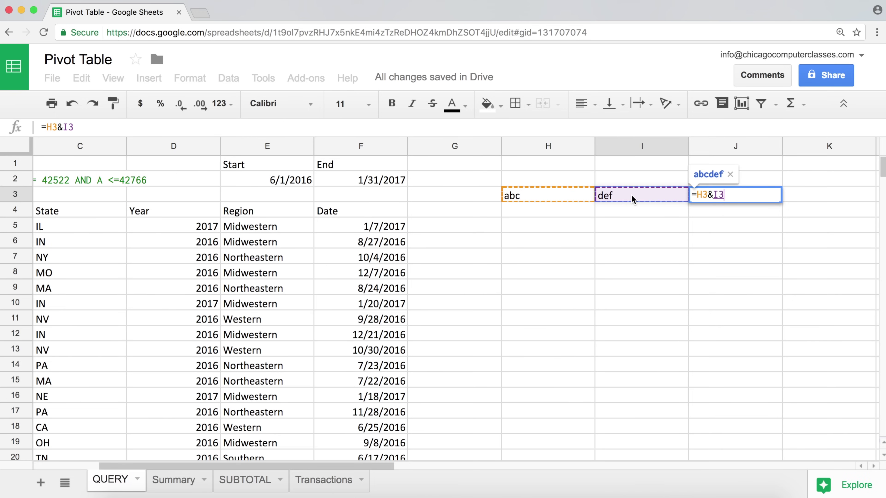
pyautogui.click(699, 196)
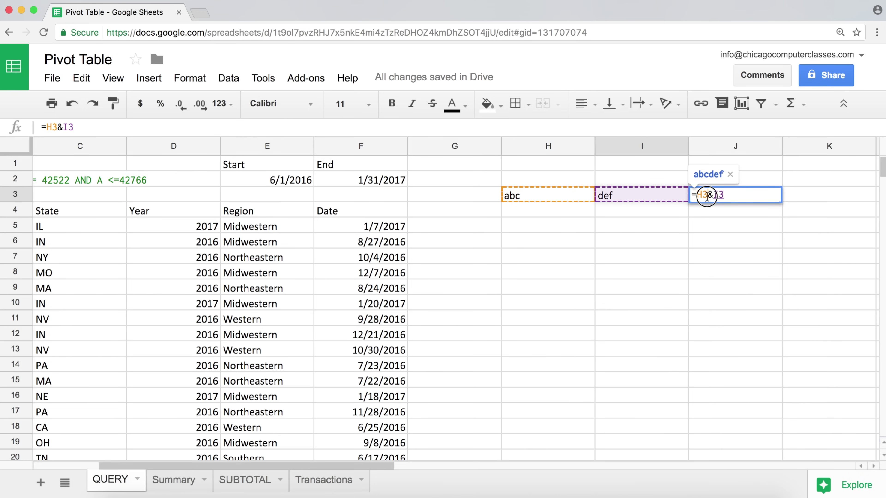
pyautogui.moveTo(698, 195); pyautogui.dragTo(708, 196)
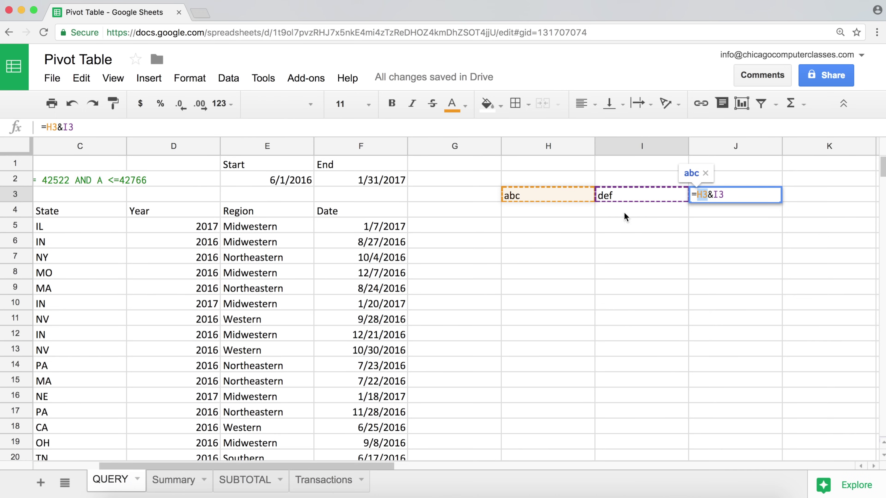
pyautogui.press('End')
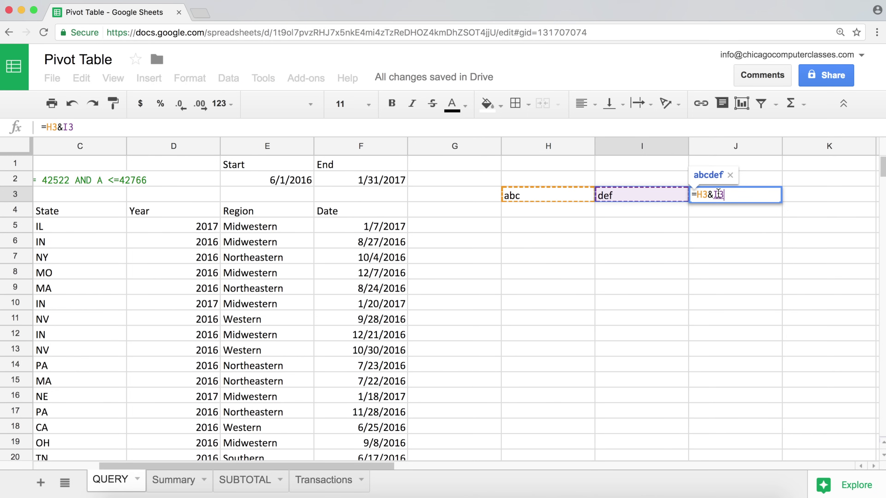
pyautogui.press('Return')
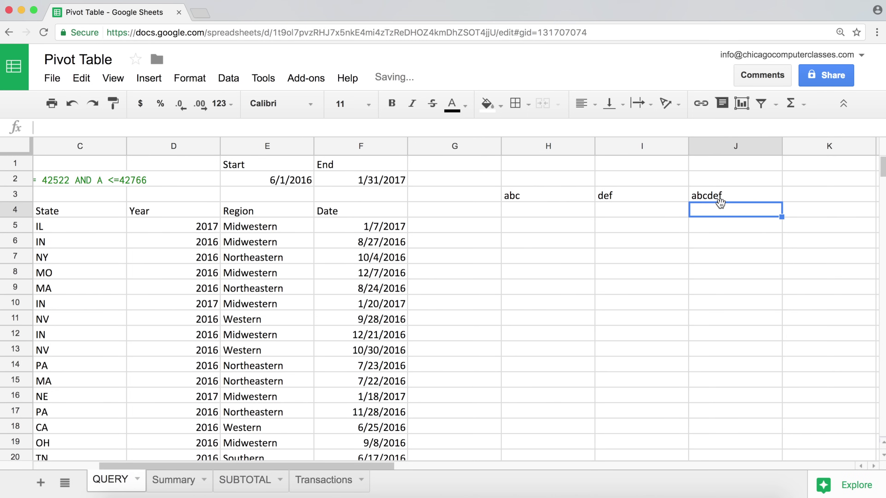
pyautogui.click(712, 197)
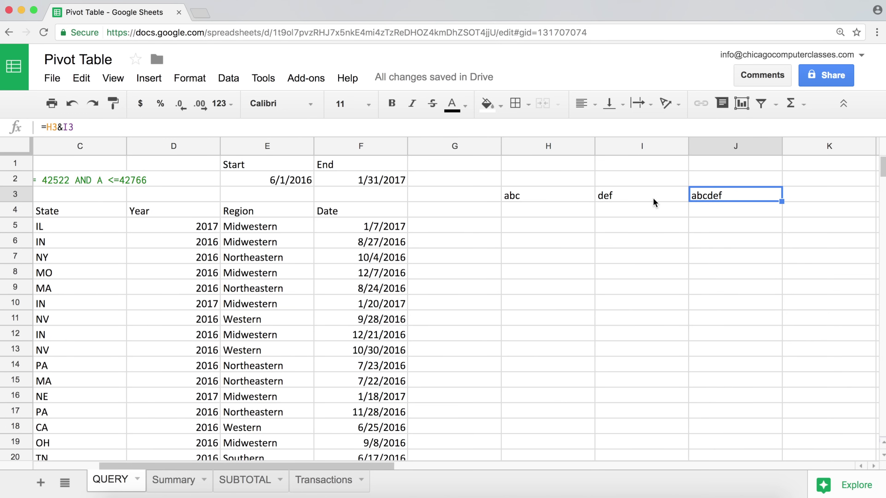
# Replace I3 in J3's formula with the literal " mytext", giving =H3&" mytext" and abc mytext.
pyautogui.doubleClick(709, 194)
pyautogui.click(729, 195)
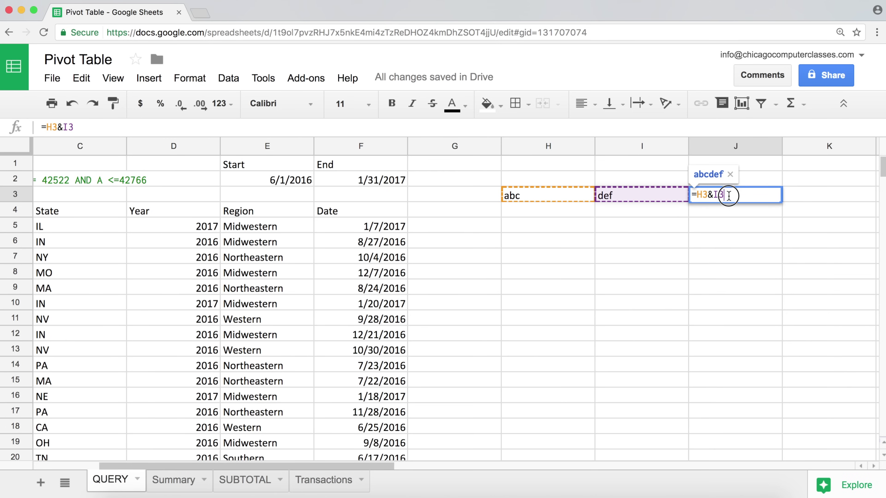
pyautogui.press('BackSpace')
pyautogui.press('BackSpace')
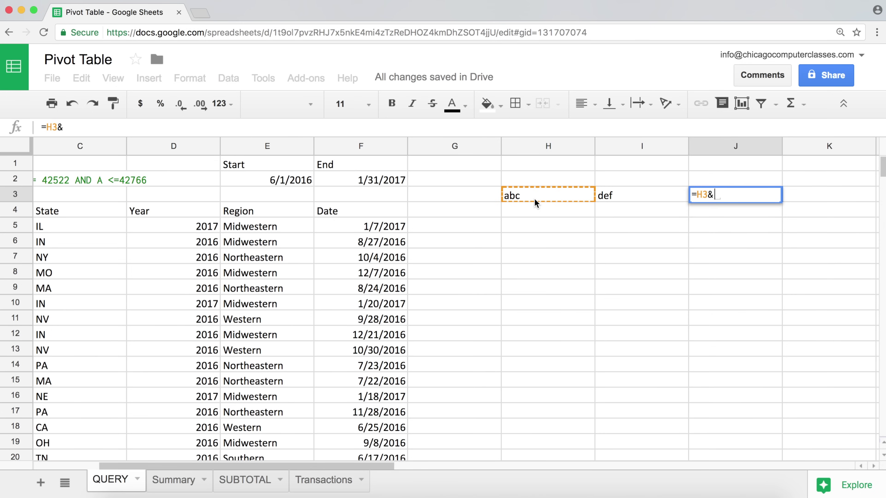
pyautogui.write('"')
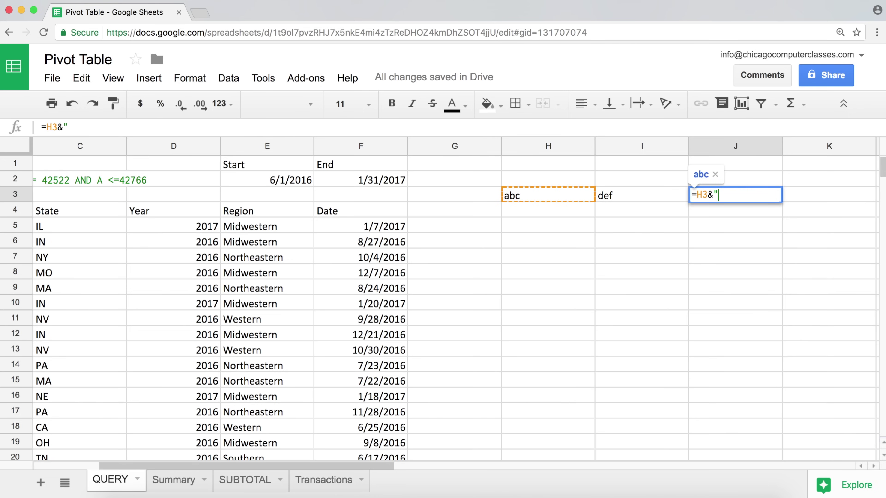
pyautogui.write('my')
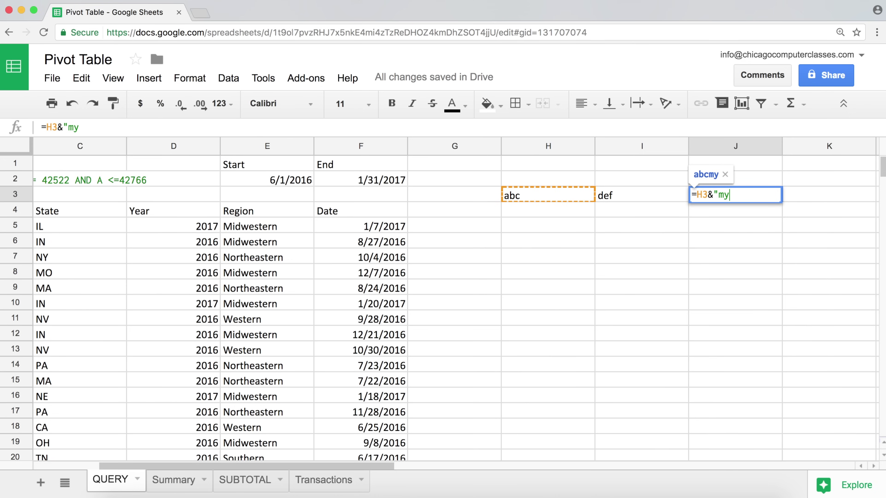
pyautogui.write('text')
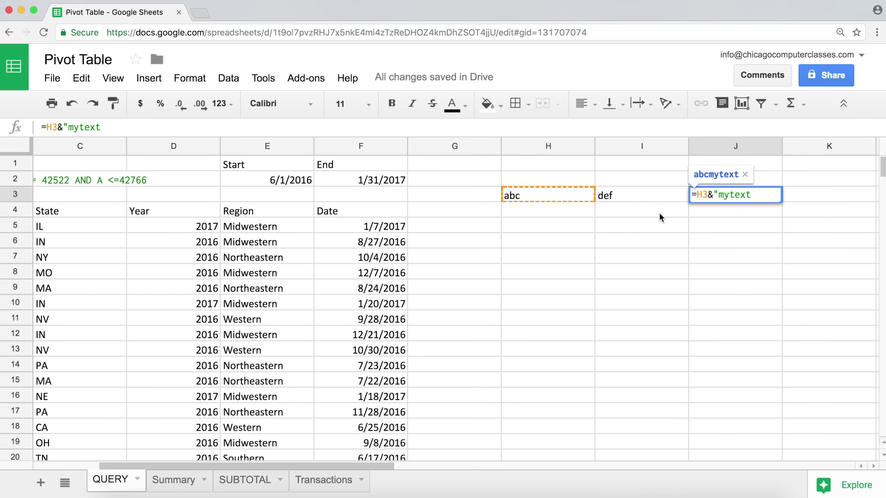
pyautogui.click(720, 192)
pyautogui.click(762, 192)
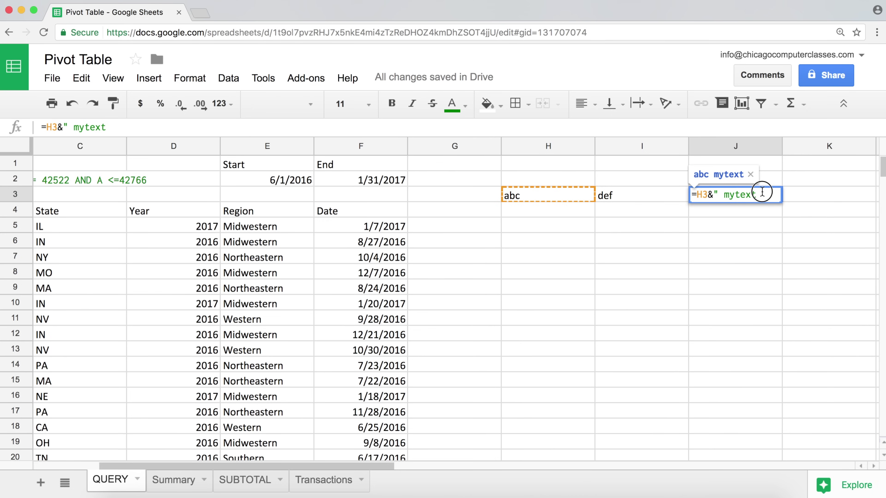
pyautogui.hotkey('shift', 'Return')
pyautogui.write('"')
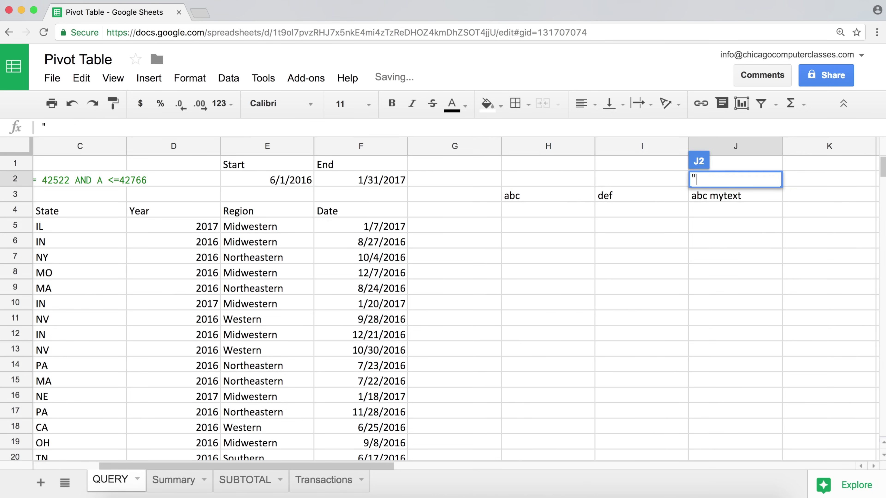
# Extend J3's formula to =H3&" mytext"&I3 so it shows abc mytextdef.
pyautogui.press('Escape')
pyautogui.click(722, 194)
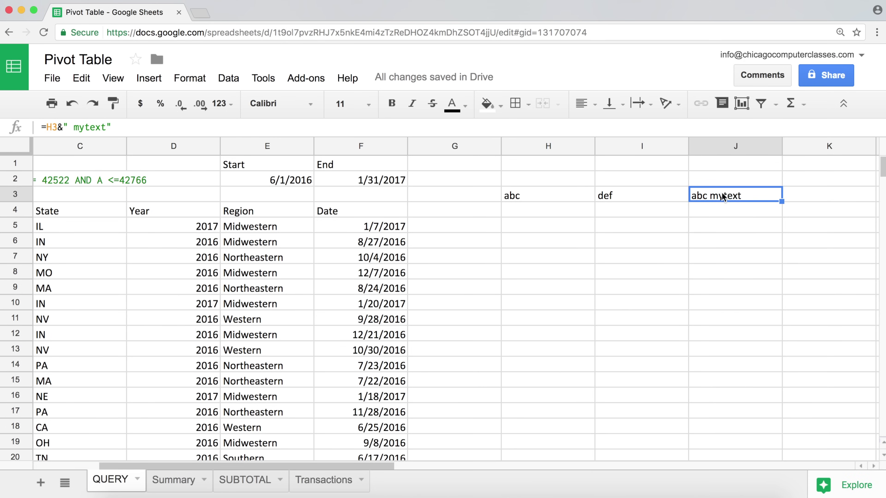
pyautogui.tripleClick(723, 194)
pyautogui.click(759, 194)
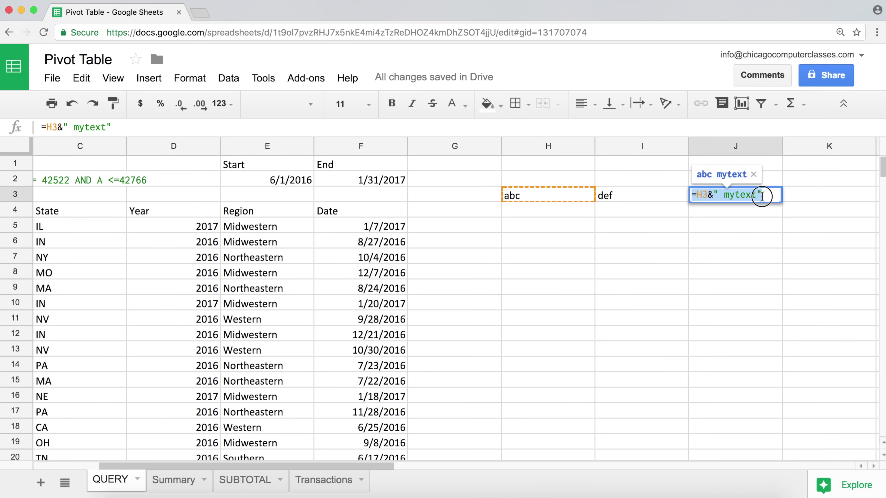
pyautogui.press('Return')
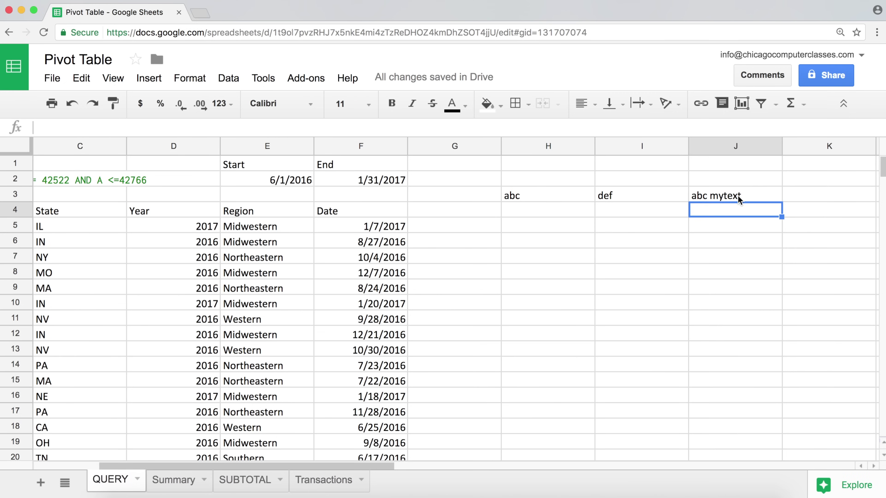
pyautogui.click(760, 195)
pyautogui.doubleClick(760, 195)
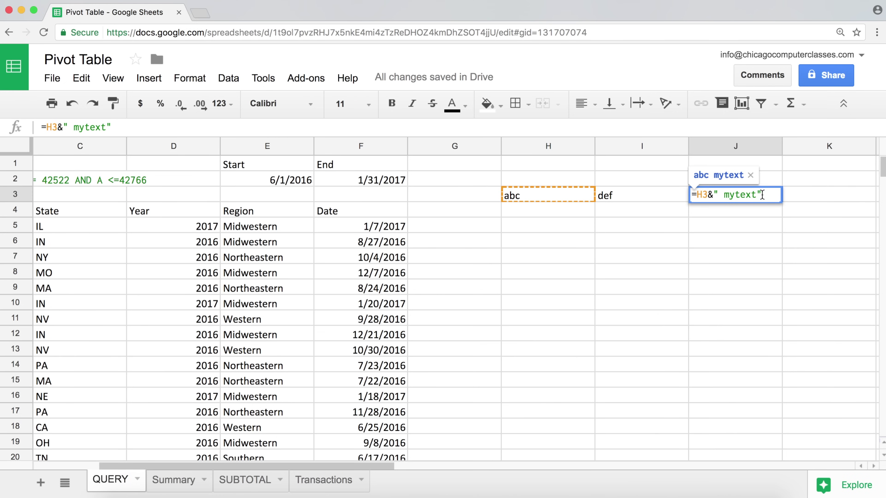
pyautogui.click(762, 195)
pyautogui.write('&')
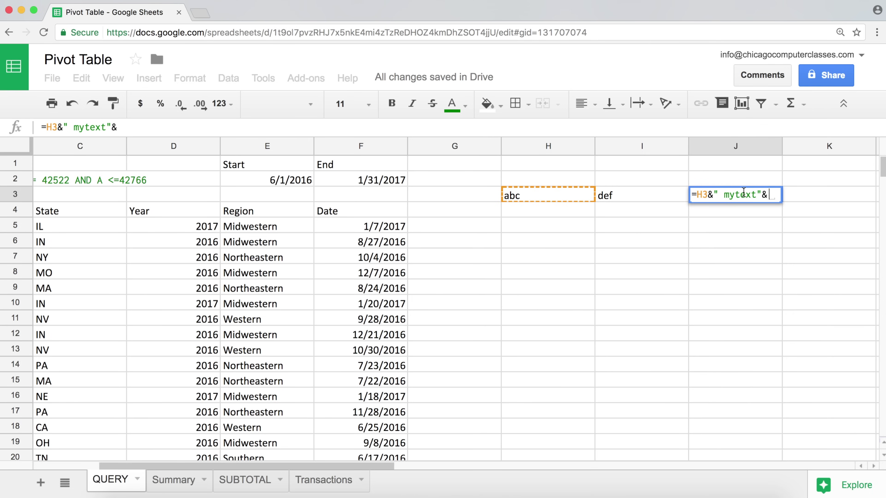
pyautogui.click(635, 201)
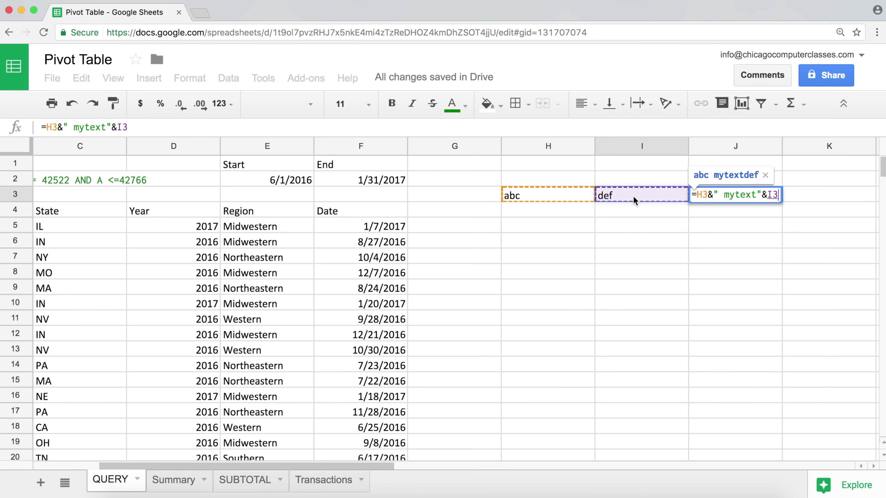
pyautogui.press('Return')
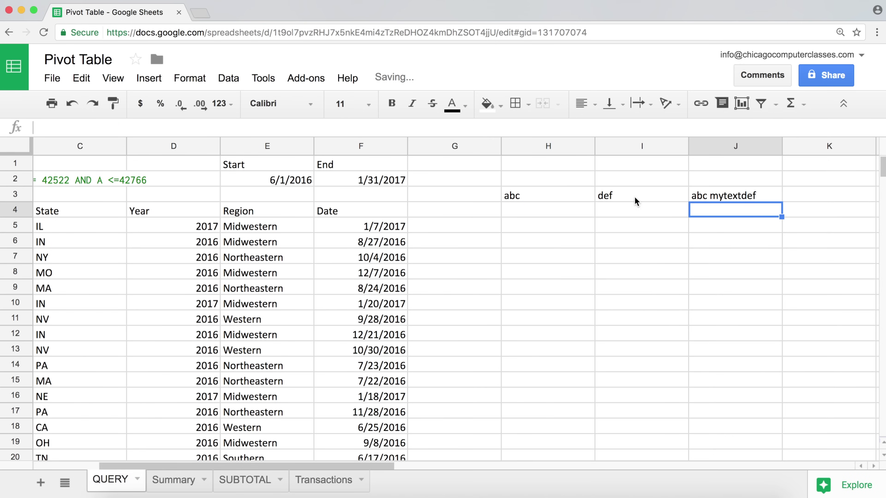
# Review the H3, I3 and J3 values, then clear the H3:J3 demo cells.
pyautogui.click(717, 196)
pyautogui.doubleClick(717, 196)
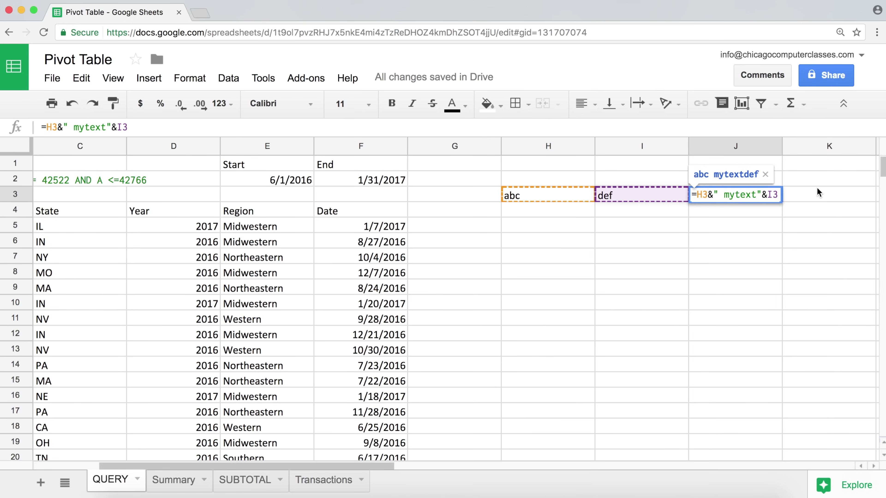
pyautogui.press('Return')
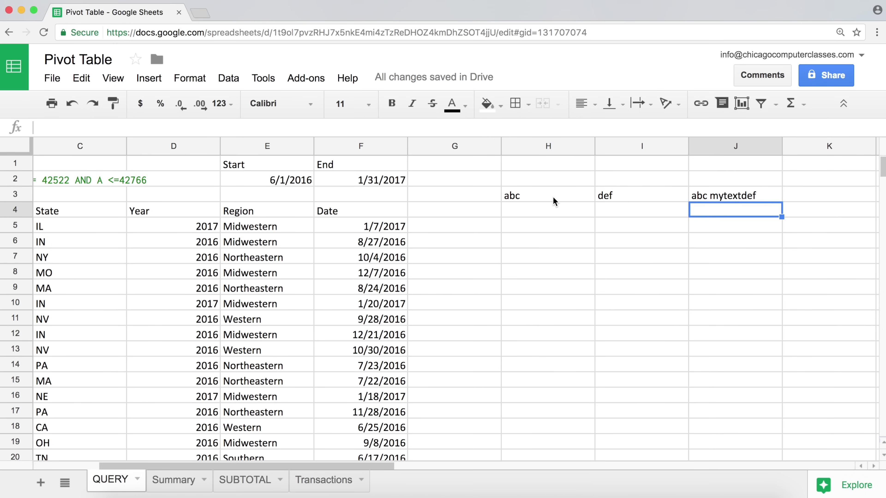
pyautogui.click(551, 195)
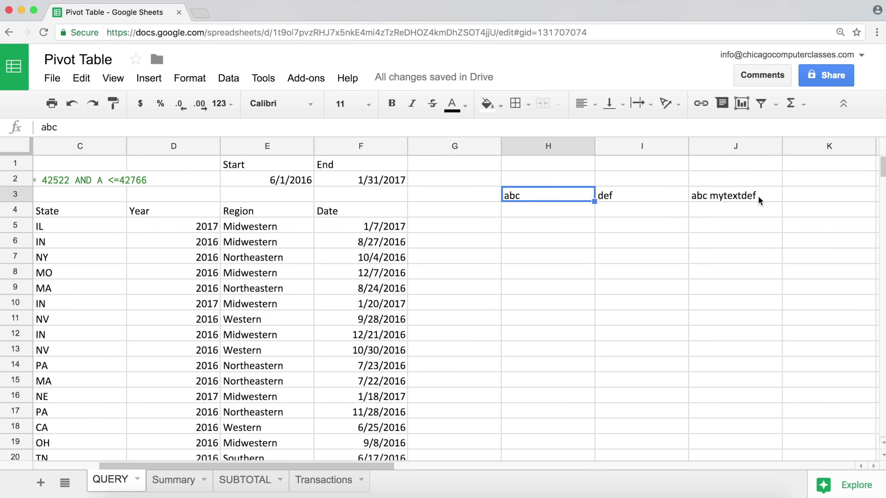
pyautogui.click(618, 191)
pyautogui.doubleClick(730, 195)
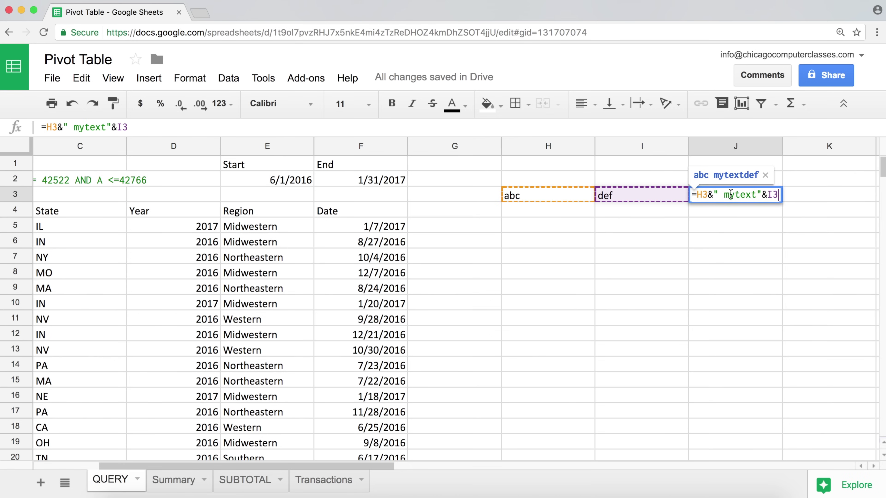
pyautogui.moveTo(550, 195); pyautogui.dragTo(732, 208)
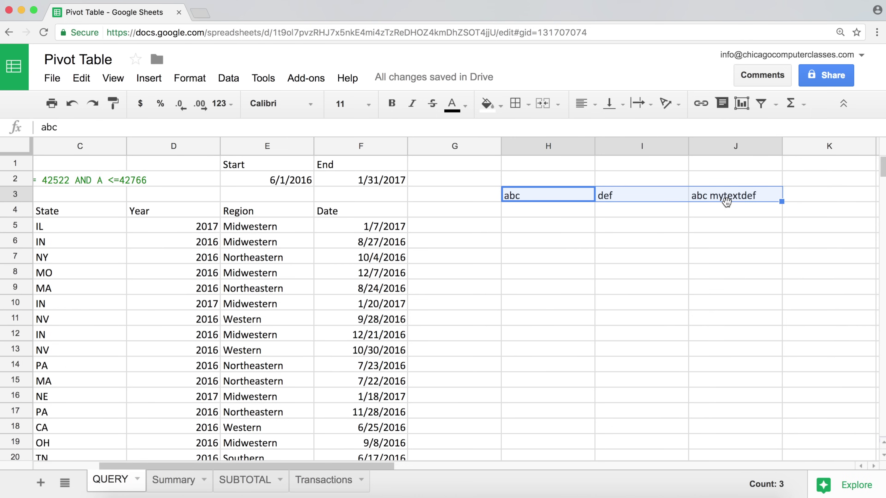
pyautogui.press('Delete')
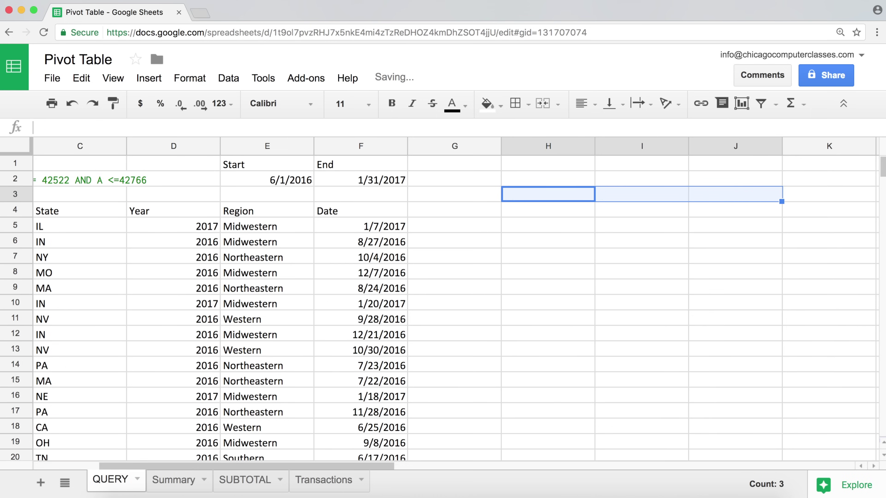
# Wrap A2's select-statement text in double quotes and prefix it with = to make a string formula.
pyautogui.click(80, 178)
pyautogui.press('Left')
pyautogui.press('Left')
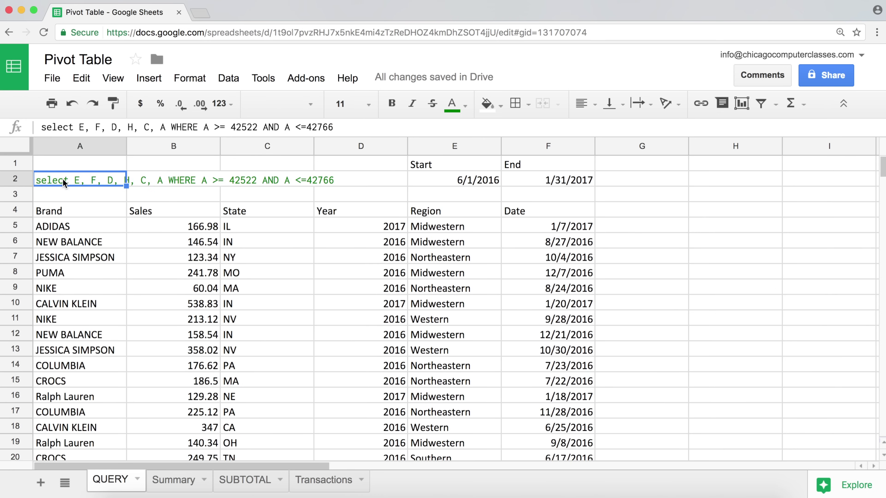
pyautogui.moveTo(41, 128); pyautogui.dragTo(362, 129)
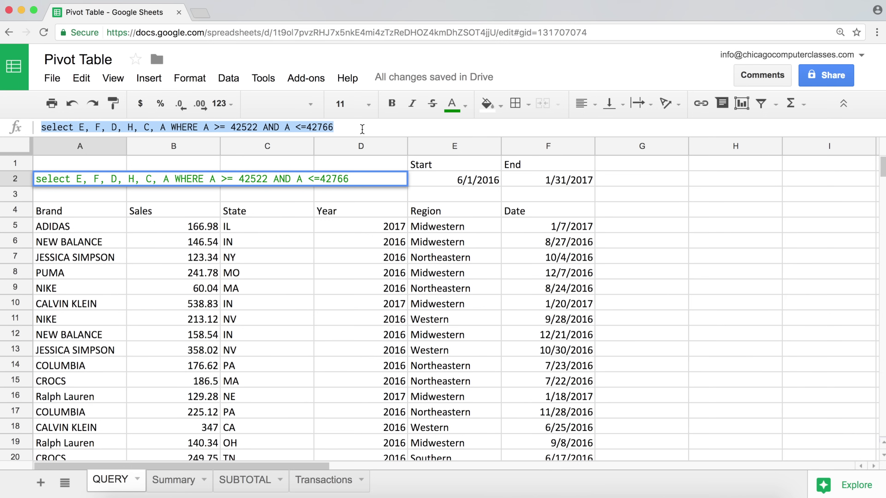
pyautogui.click(41, 128)
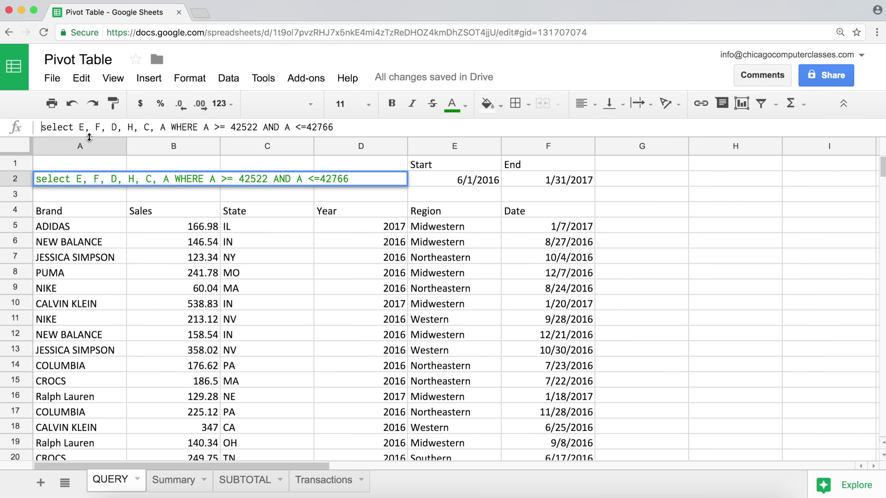
pyautogui.write('"')
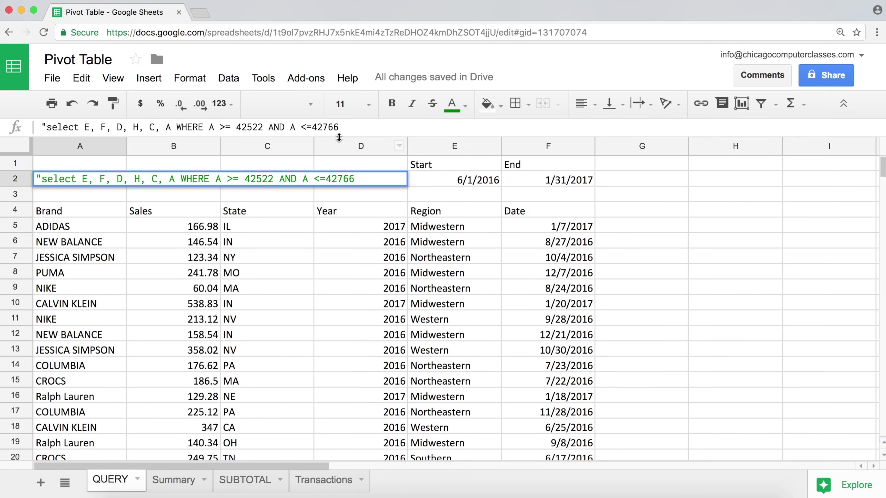
pyautogui.click(339, 132)
pyautogui.write('"')
pyautogui.click(41, 128)
pyautogui.click(40, 128)
pyautogui.write('=')
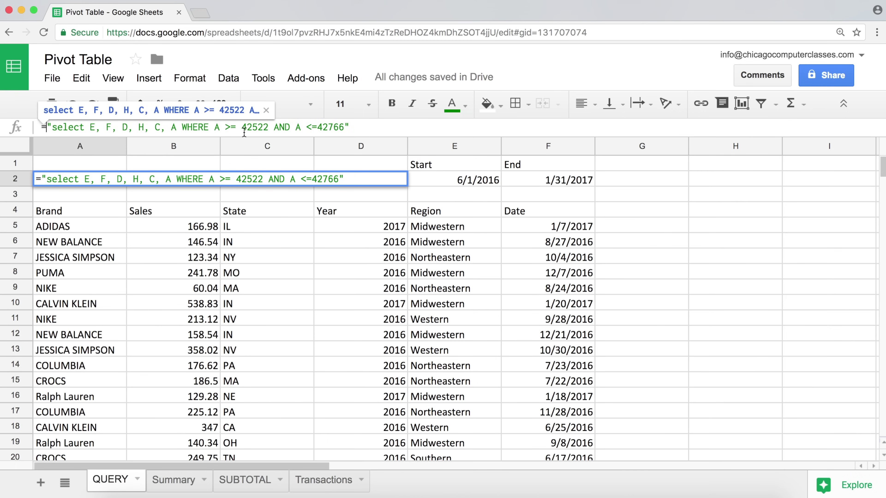
pyautogui.press('Return')
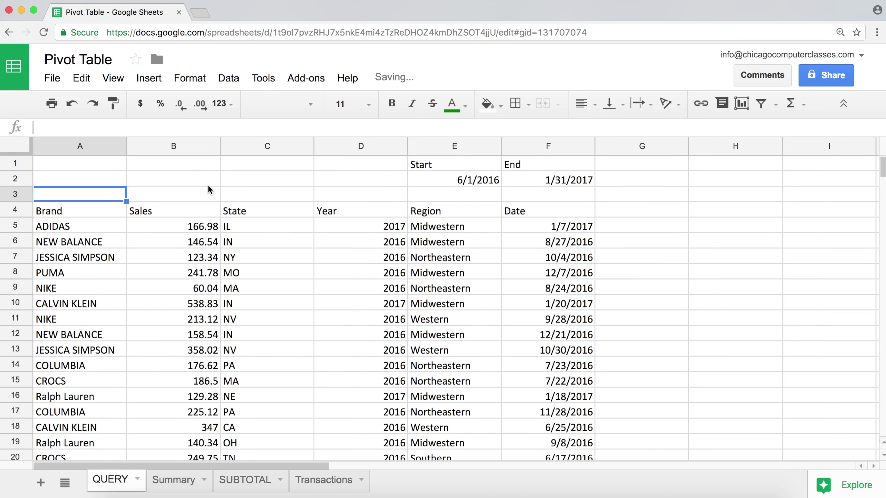
# Replace the hard-coded 42766 in A2's query with &F2 so the End date comes from F2.
pyautogui.click(99, 183)
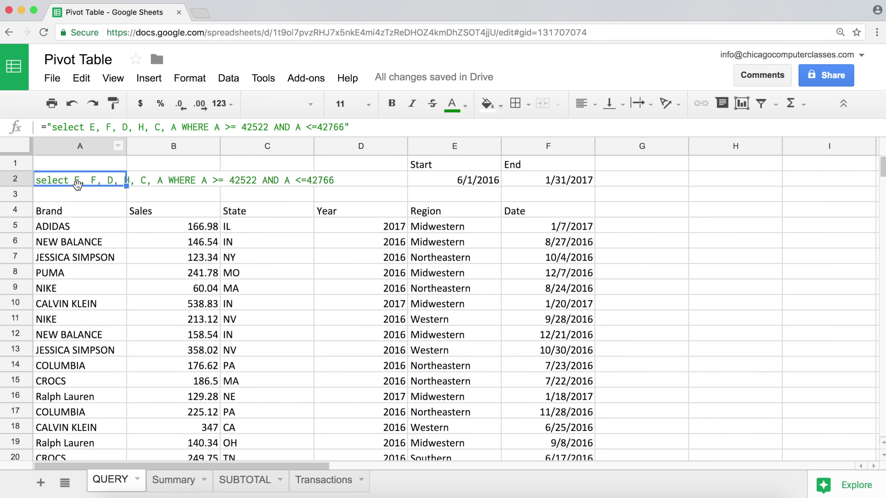
pyautogui.click(64, 127)
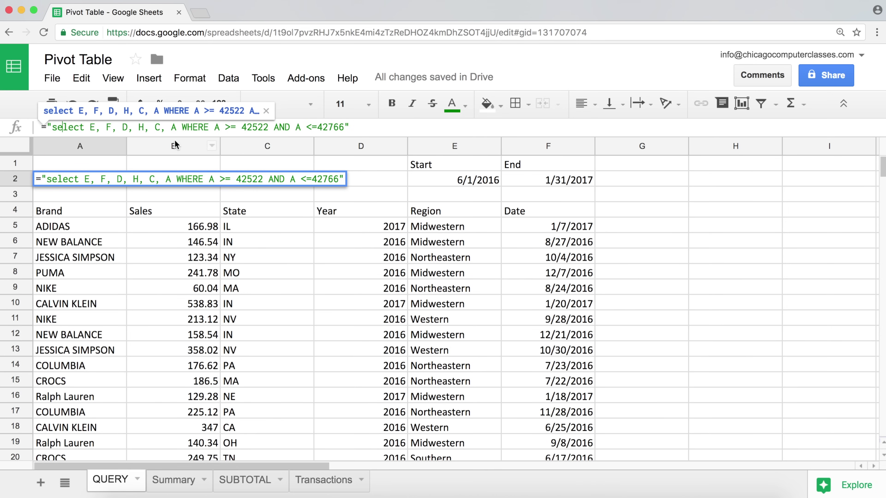
pyautogui.click(225, 128)
pyautogui.moveTo(344, 127); pyautogui.dragTo(316, 127)
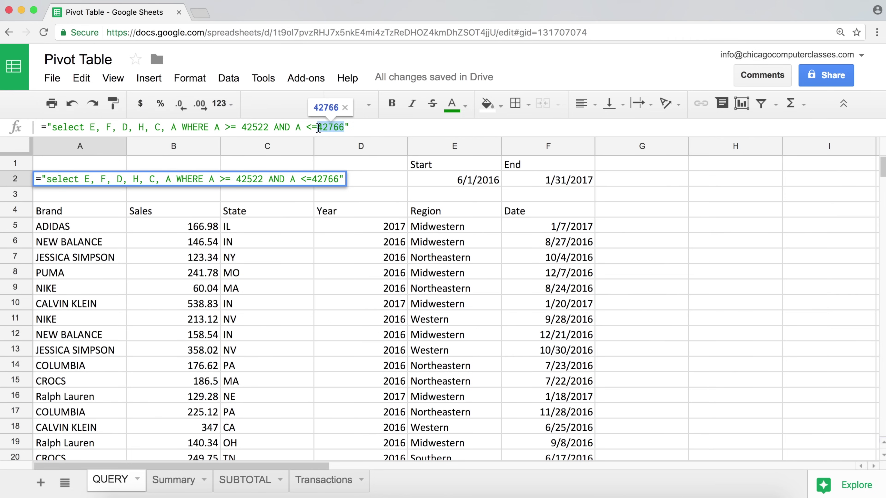
pyautogui.click(357, 127)
pyautogui.moveTo(57, 135); pyautogui.dragTo(316, 127)
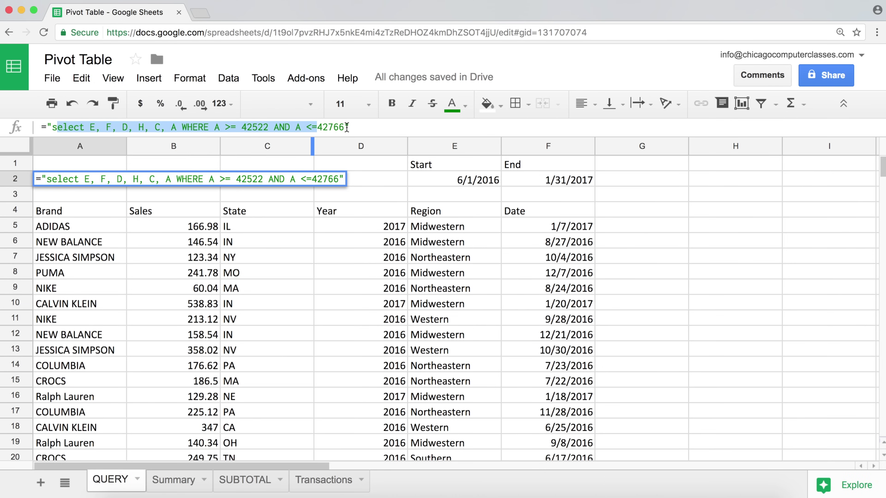
pyautogui.moveTo(344, 127); pyautogui.dragTo(317, 127)
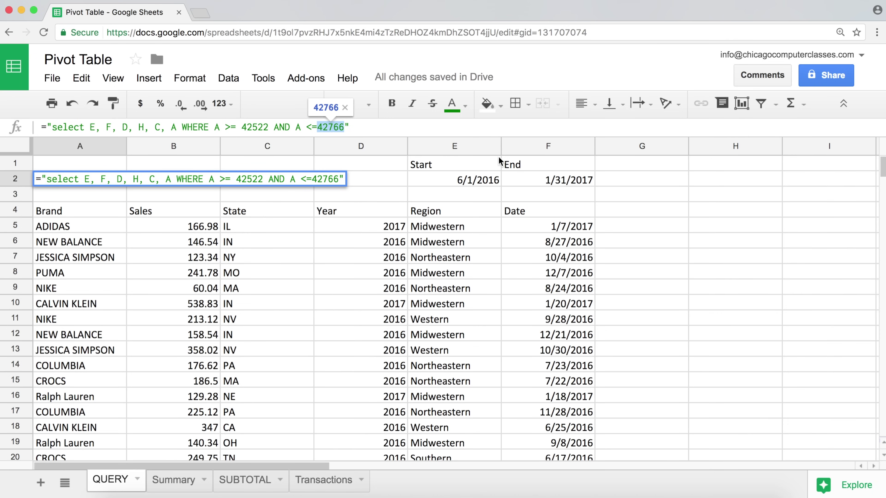
pyautogui.press('BackSpace')
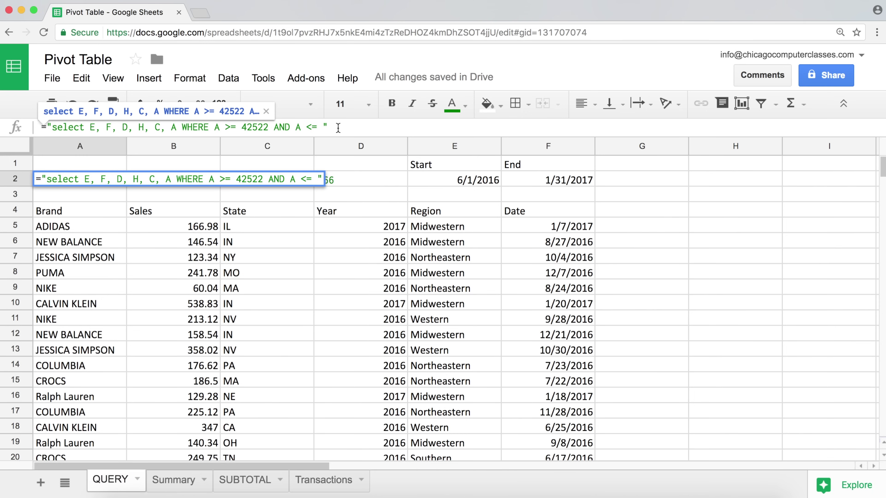
pyautogui.write('&')
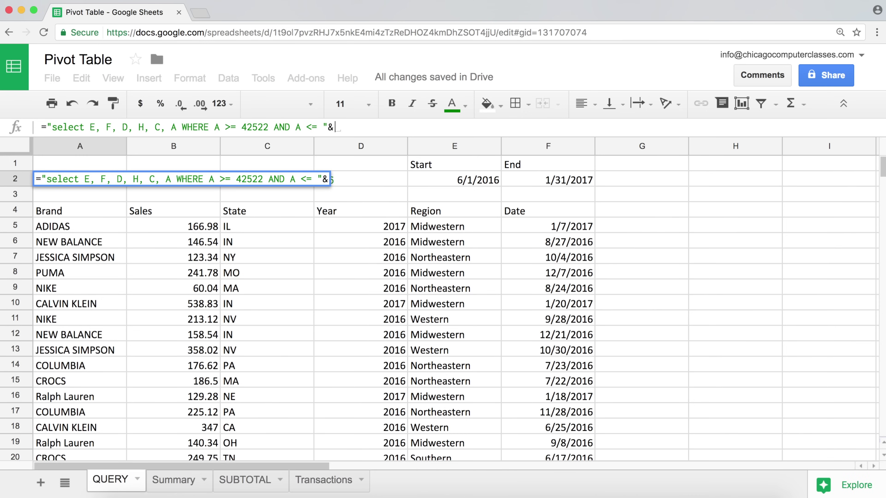
pyautogui.click(567, 189)
# Commit the A2 edit, change F2's End date to 2/28/2017, and check the new 2/12/2017 row.
pyautogui.press('Return')
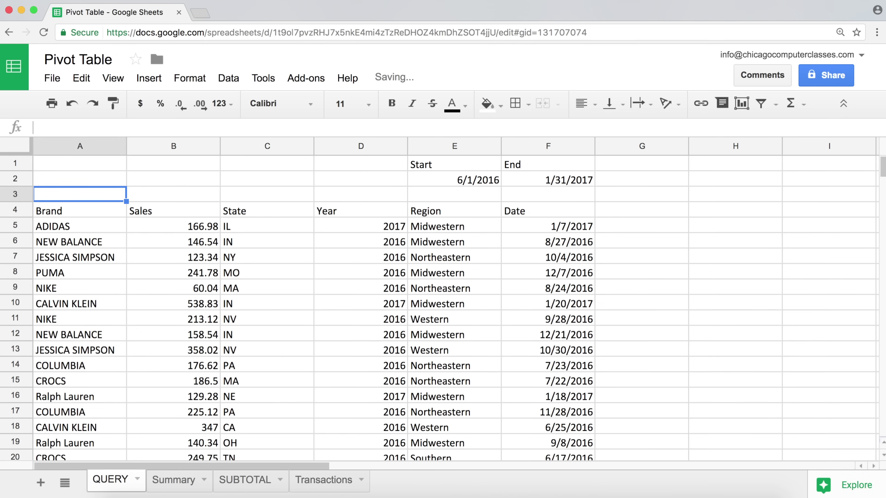
pyautogui.click(91, 176)
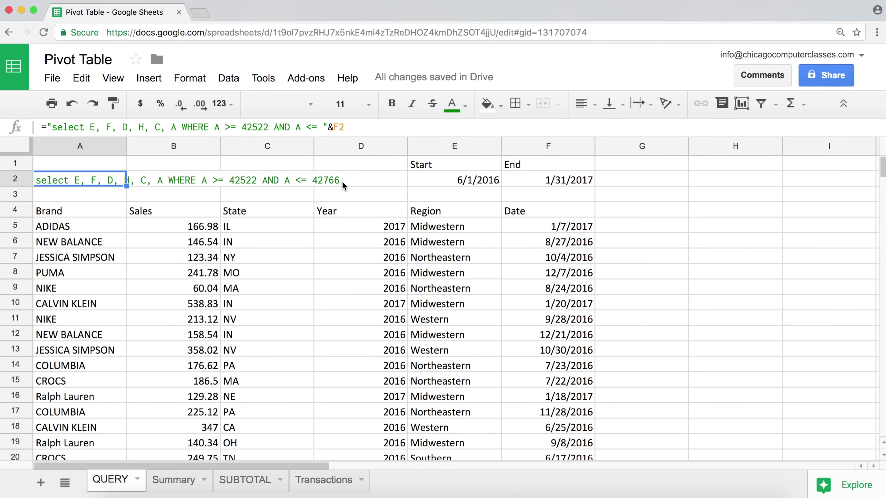
pyautogui.click(559, 180)
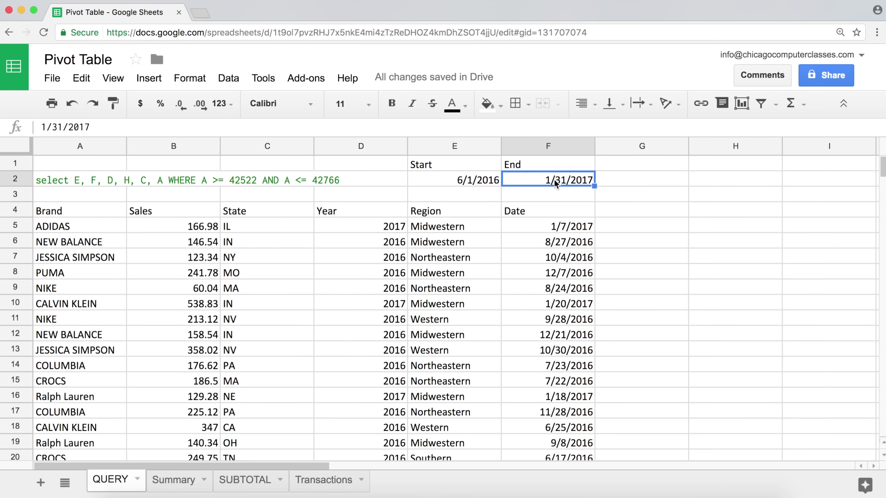
pyautogui.doubleClick(549, 184)
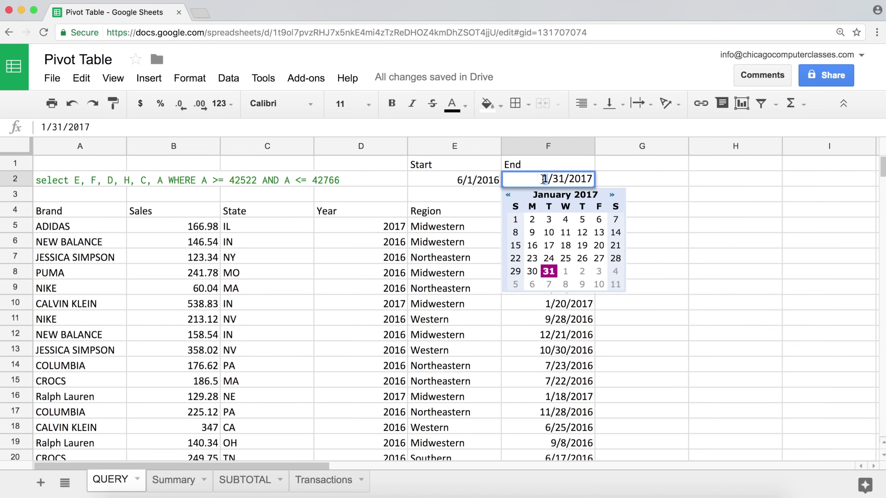
pyautogui.write('2')
pyautogui.press('Right')
pyautogui.press('Right')
pyautogui.press('Right')
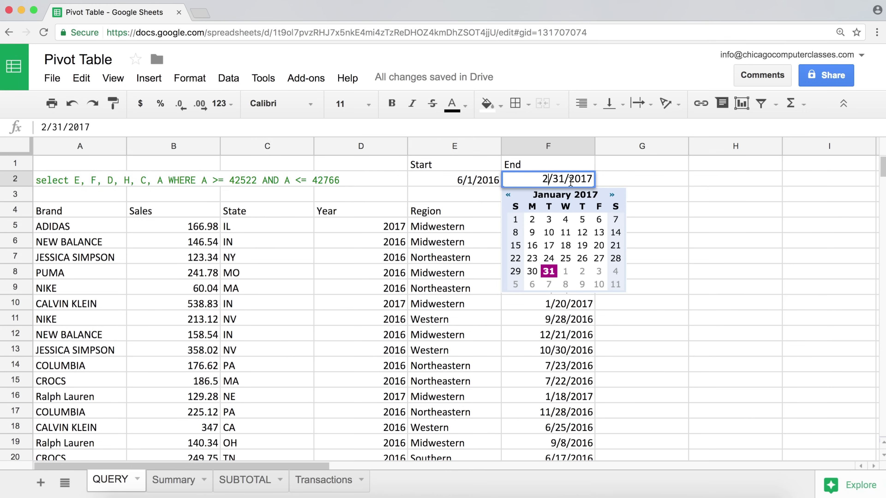
pyautogui.press('BackSpace')
pyautogui.press('BackSpace')
pyautogui.write('28')
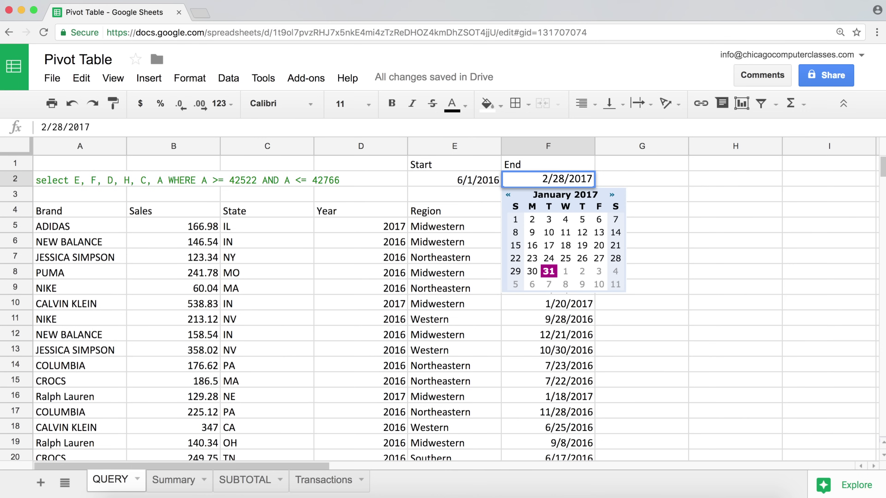
pyautogui.press('Return')
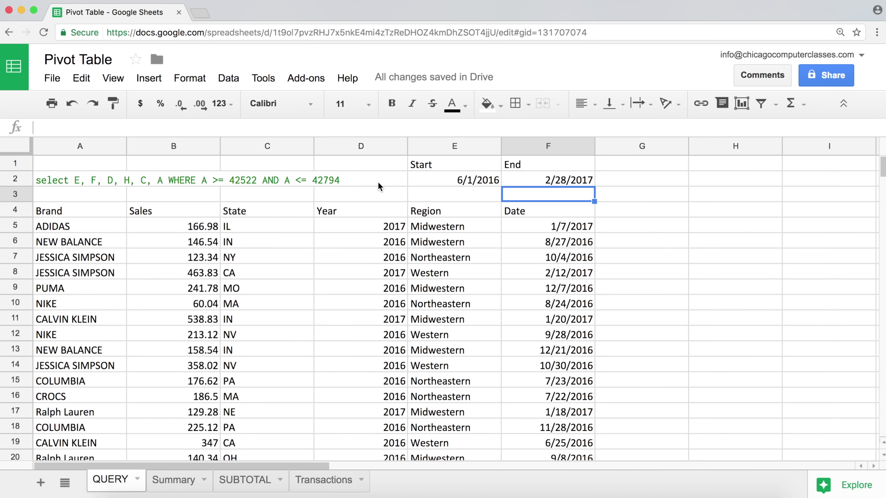
pyautogui.click(564, 277)
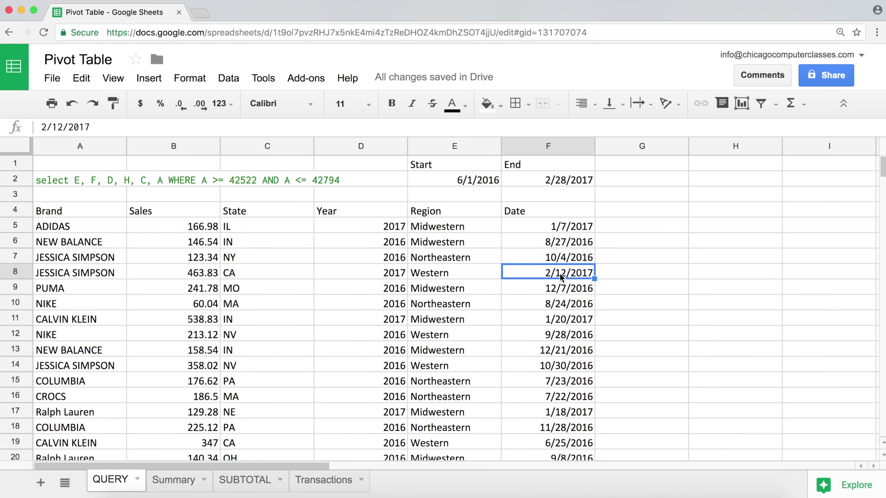
# Delete the hard-coded start value 42522 from A2's query formula.
pyautogui.click(97, 184)
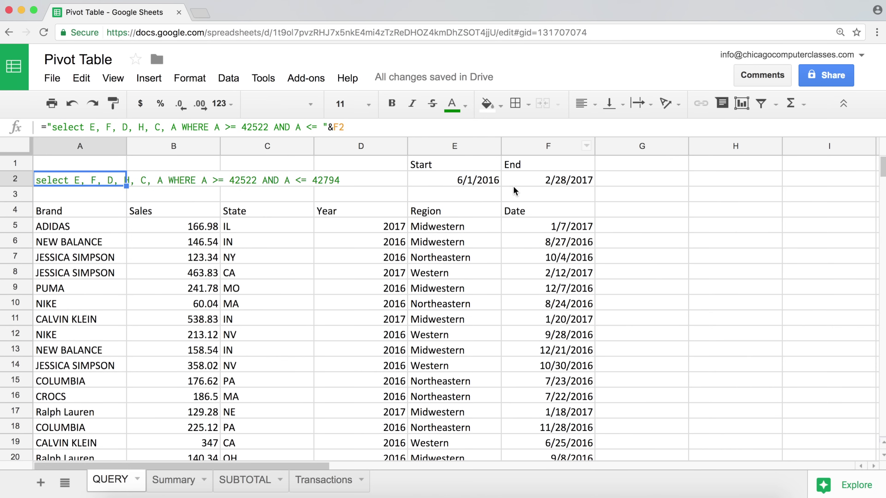
pyautogui.click(220, 128)
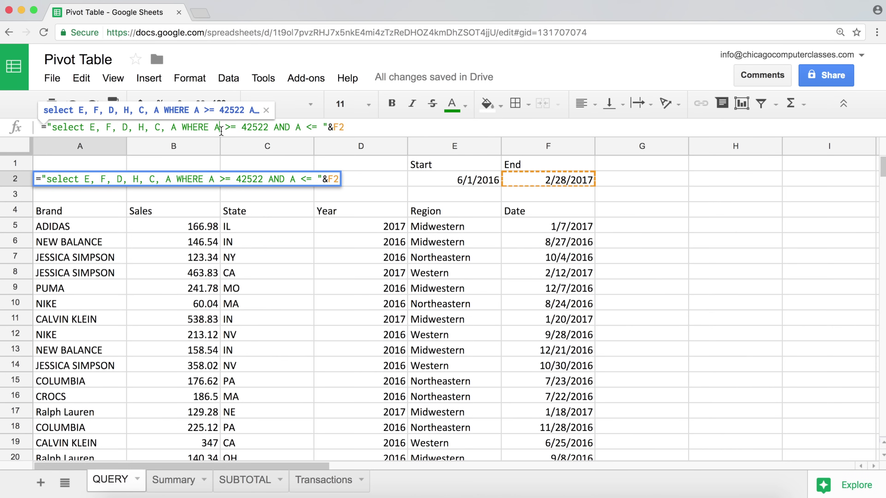
pyautogui.doubleClick(250, 128)
pyautogui.click(262, 128)
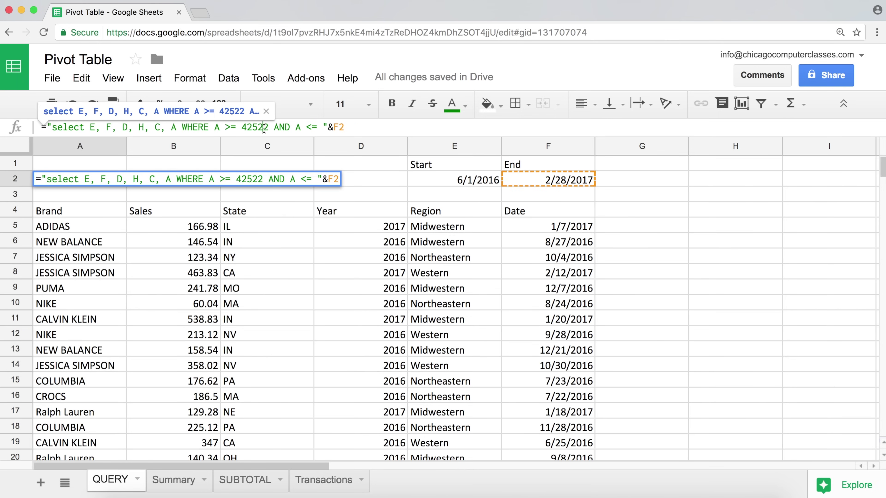
pyautogui.moveTo(268, 128); pyautogui.dragTo(244, 127)
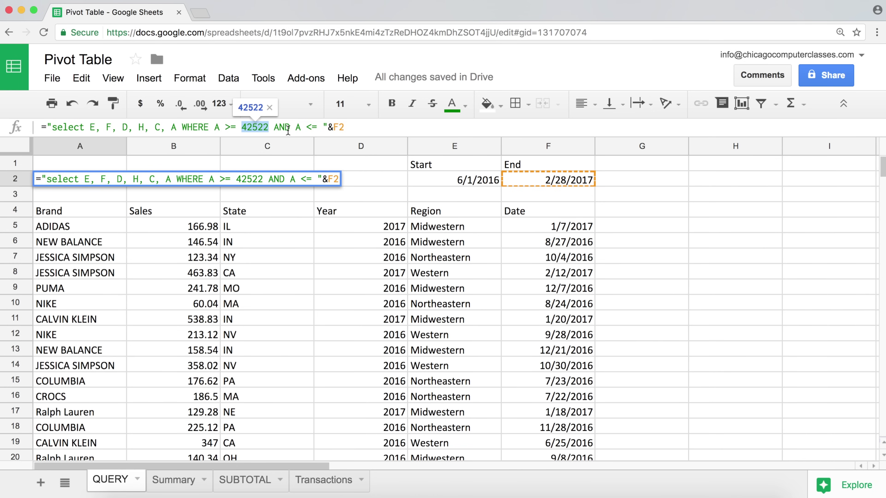
pyautogui.click(241, 128)
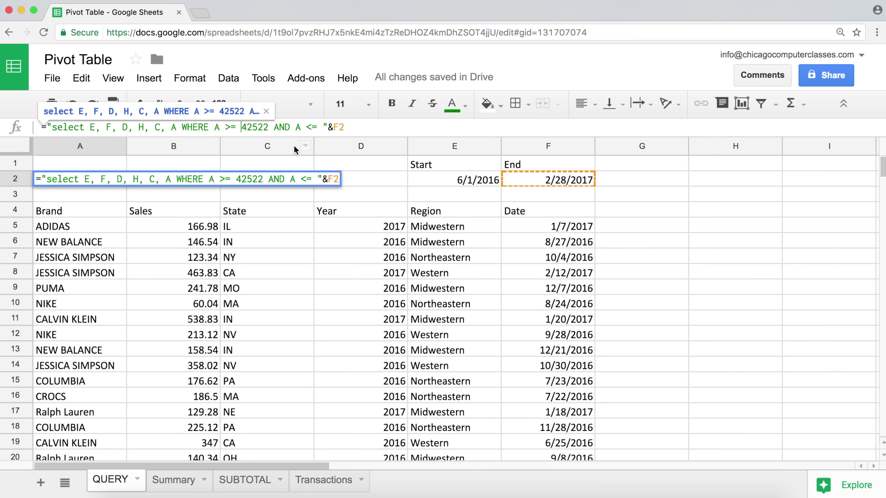
pyautogui.write('"')
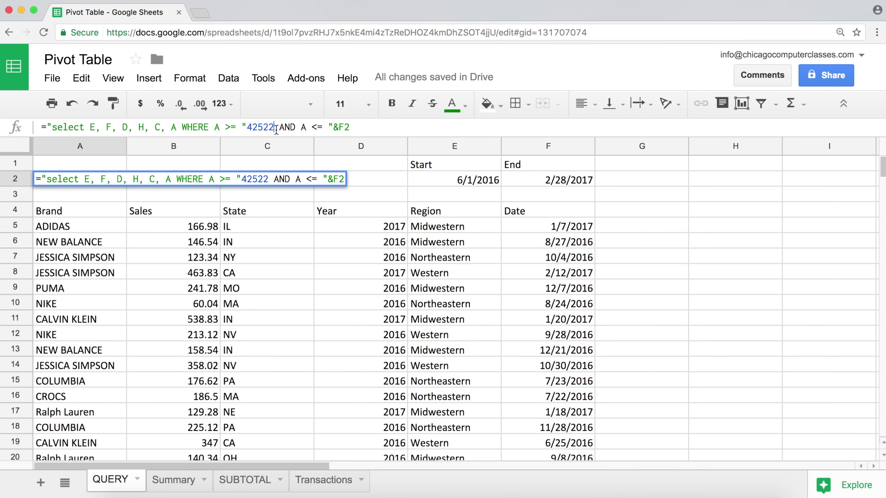
pyautogui.write('"')
pyautogui.moveTo(277, 127); pyautogui.dragTo(249, 129)
pyautogui.press('BackSpace')
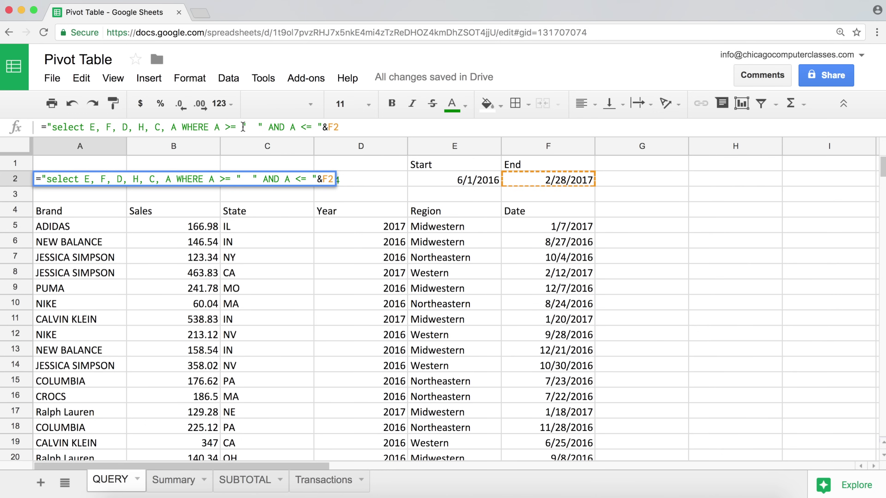
# Insert &E2& in its place, trim the extra spaces, and commit the ">= "&E2&" AND A <= "&F2 query.
pyautogui.moveTo(248, 125); pyautogui.dragTo(71, 101)
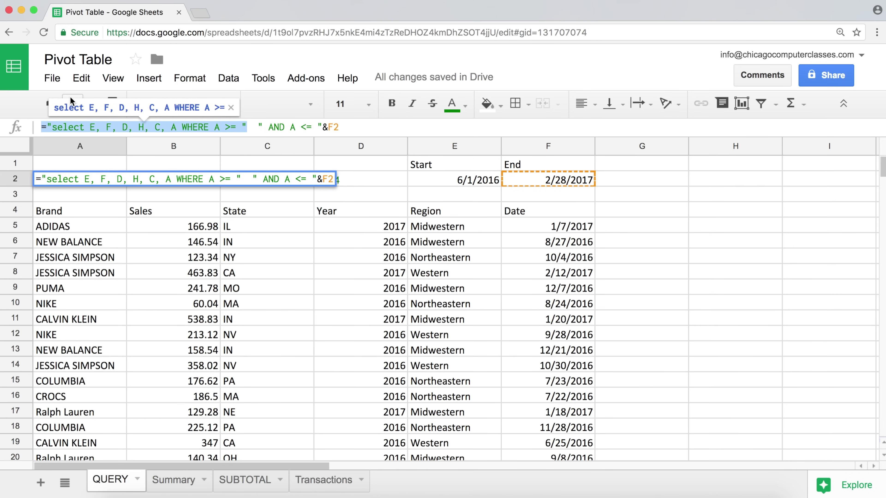
pyautogui.click(248, 128)
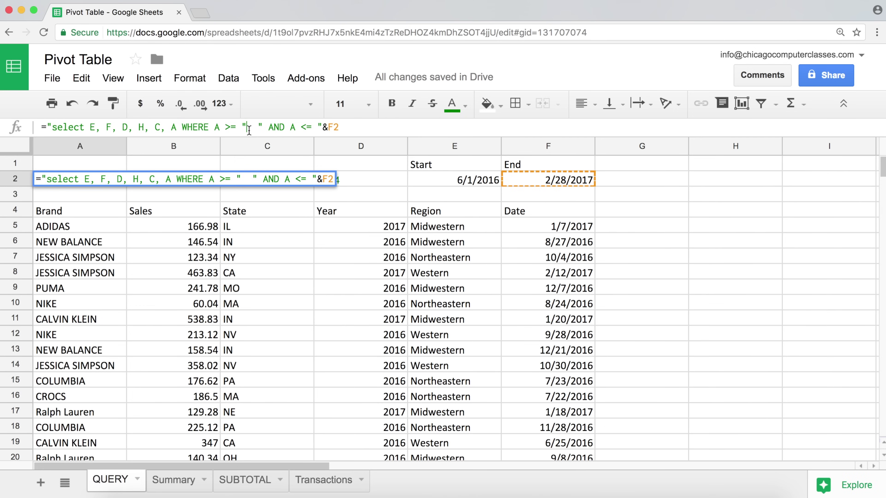
pyautogui.write('&')
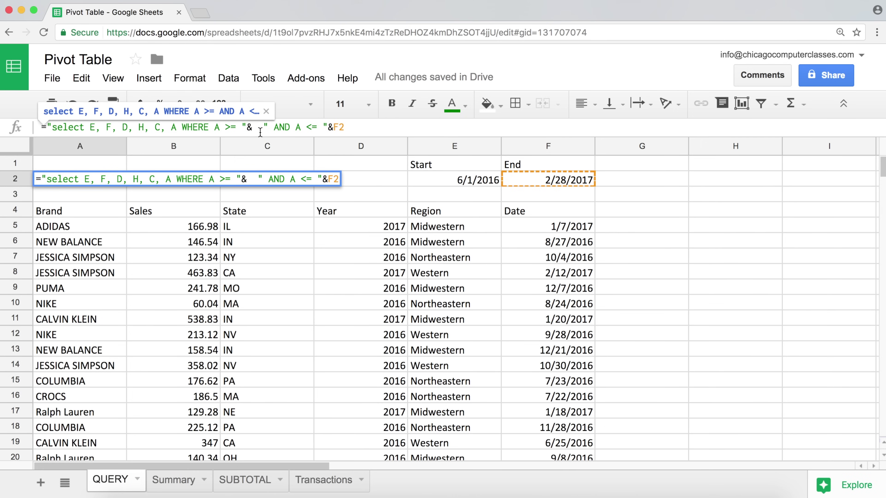
pyautogui.click(475, 179)
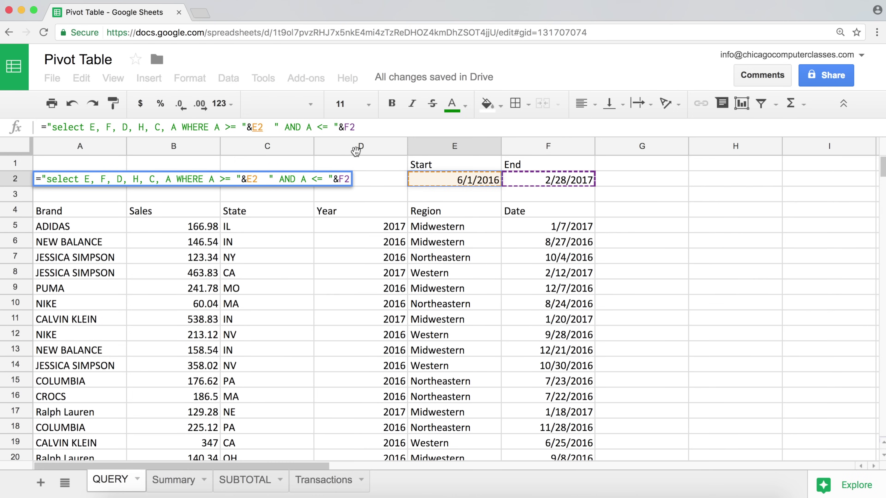
pyautogui.click(41, 127)
pyautogui.click(264, 127)
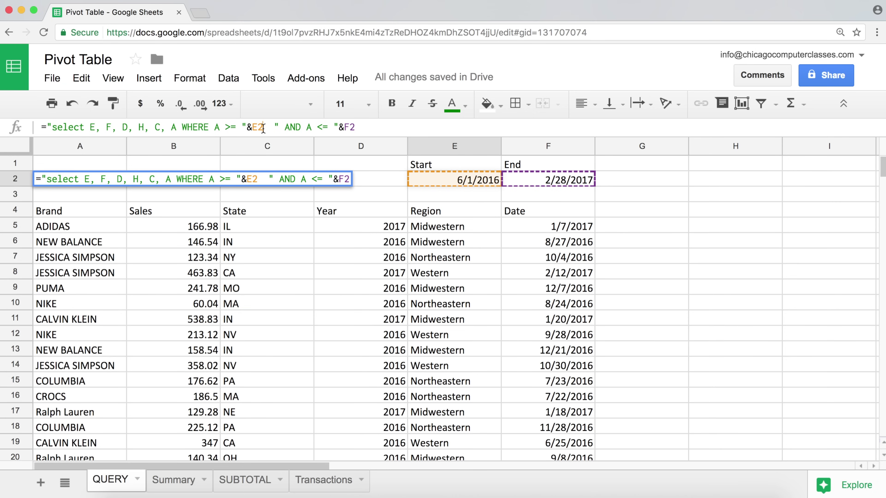
pyautogui.write('&')
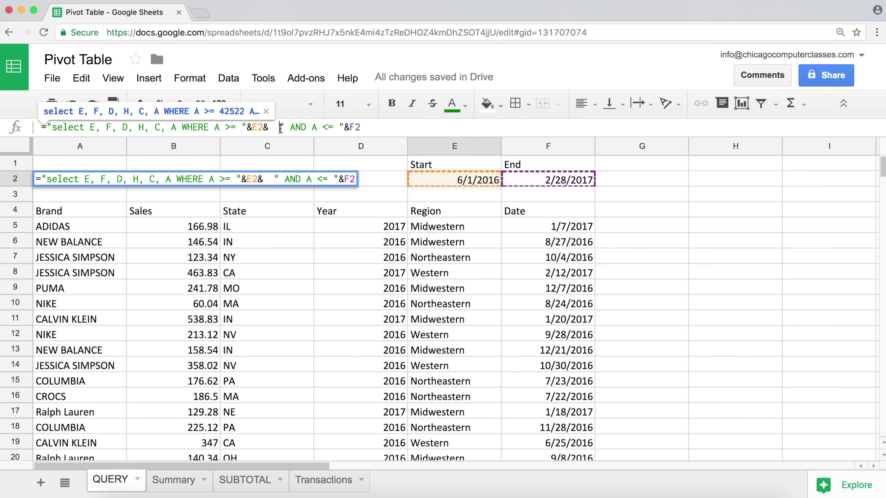
pyautogui.click(278, 127)
pyautogui.press('BackSpace')
pyautogui.press('BackSpace')
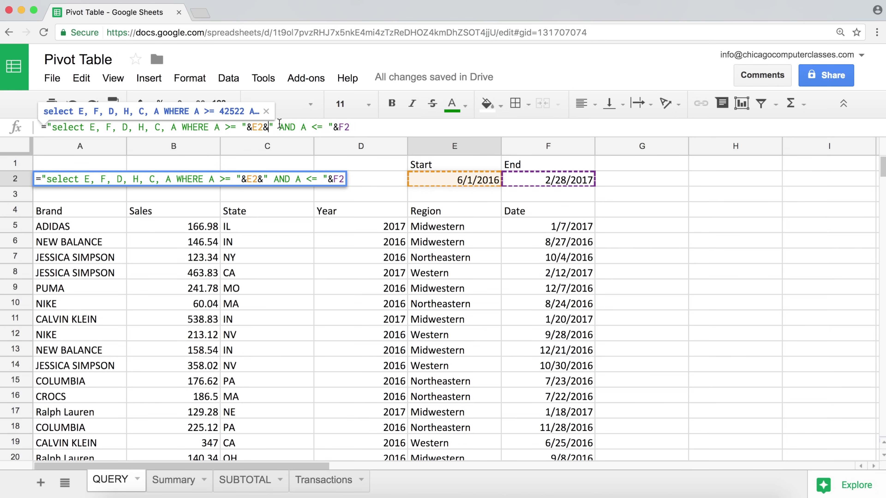
pyautogui.moveTo(278, 128); pyautogui.dragTo(271, 130)
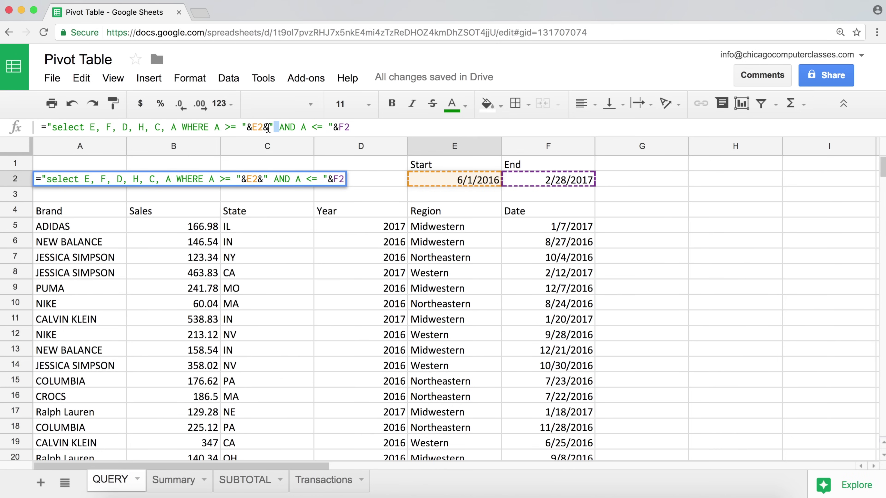
pyautogui.click(268, 128)
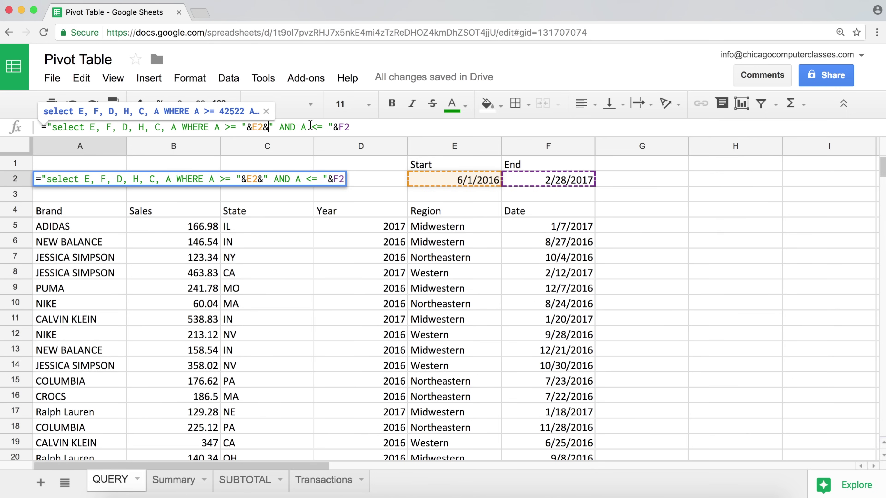
pyautogui.click(358, 130)
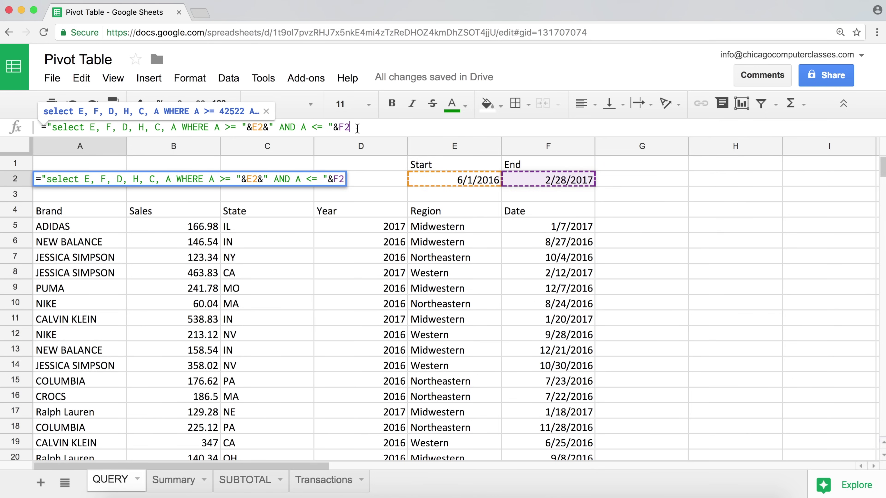
pyautogui.press('Return')
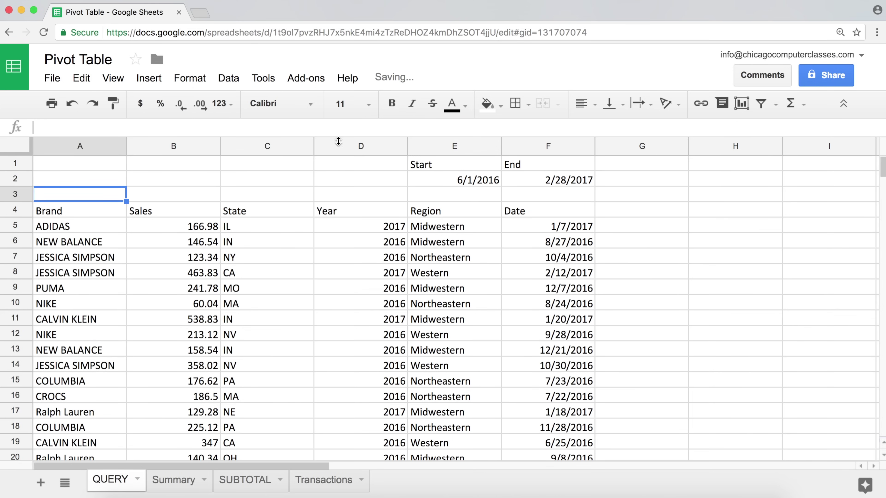
# Change the Start date in E2 to 10/1/2015.
pyautogui.click(69, 178)
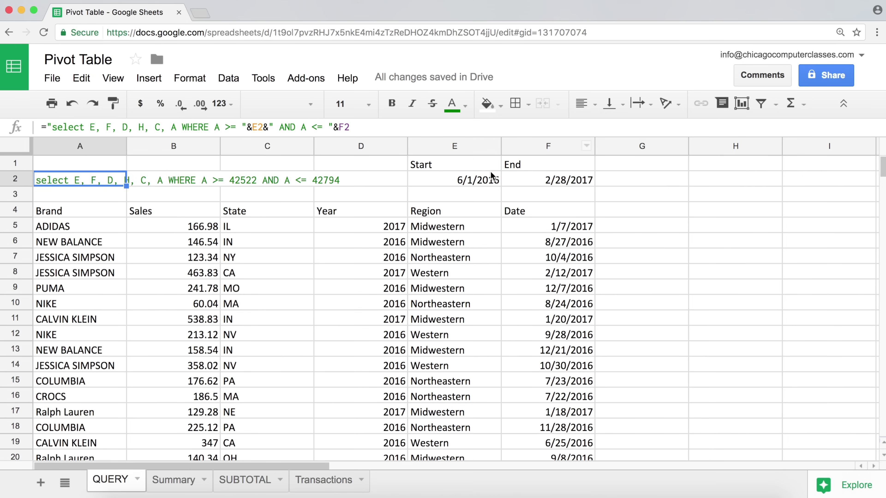
pyautogui.click(485, 176)
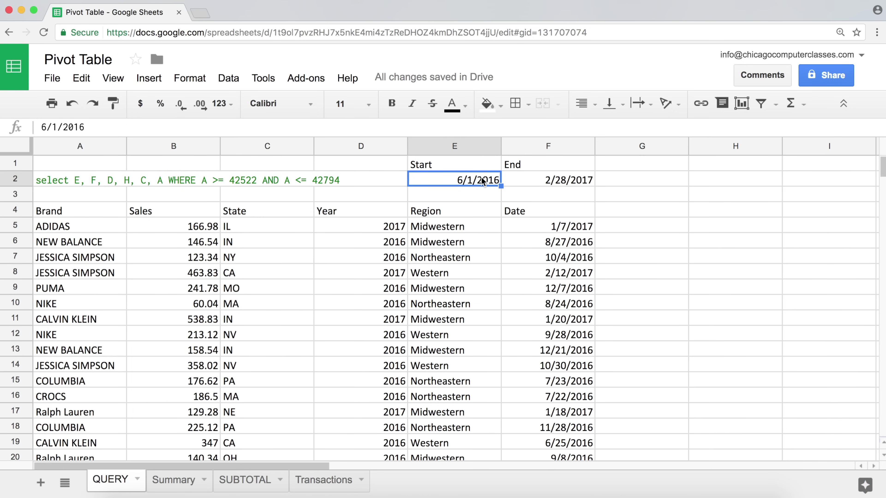
pyautogui.doubleClick(458, 183)
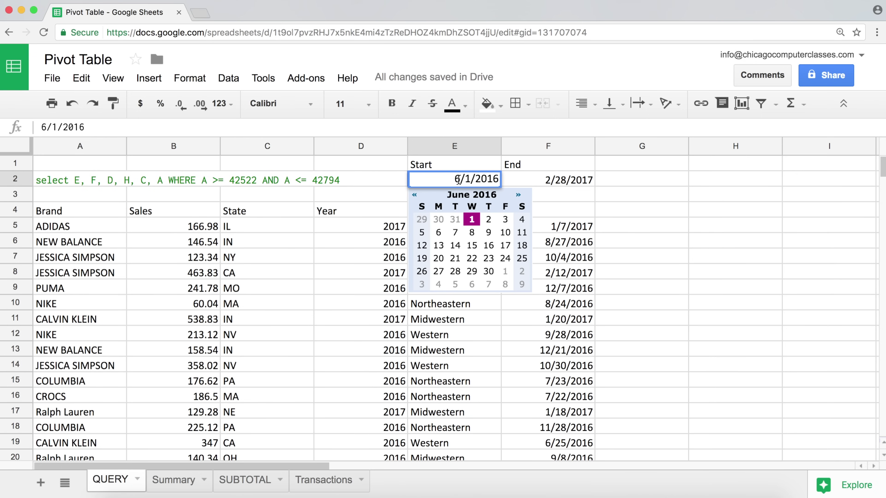
pyautogui.press('BackSpace')
pyautogui.write('10')
pyautogui.moveTo(499, 179); pyautogui.dragTo(493, 178)
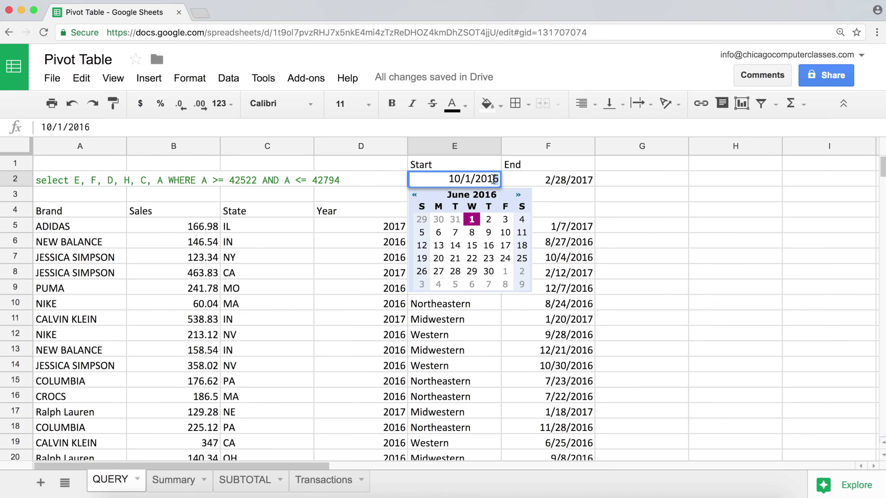
pyautogui.write('5')
pyautogui.press('Return')
# Change the End date in F2 to 6/1/2016.
pyautogui.click(542, 181)
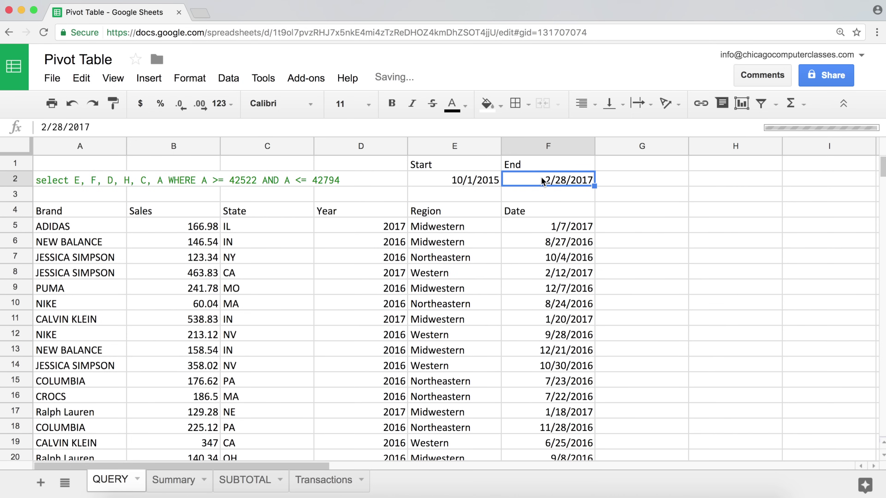
pyautogui.doubleClick(542, 181)
pyautogui.click(544, 178)
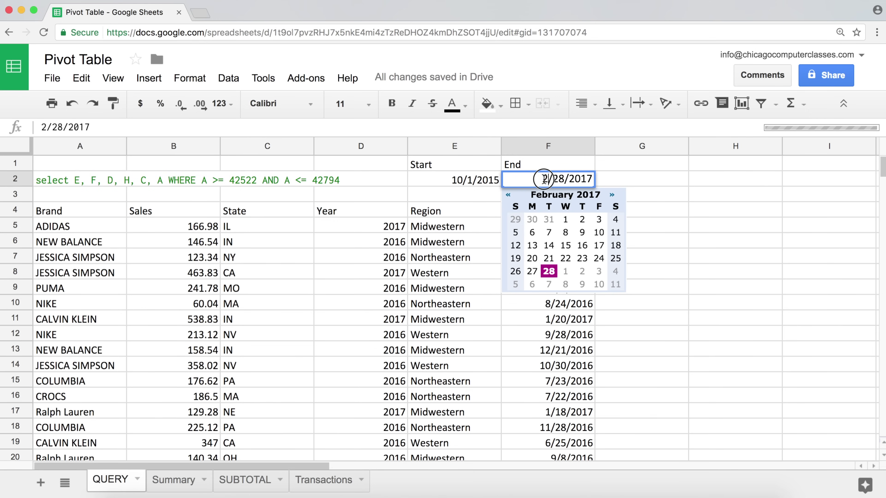
pyautogui.moveTo(544, 179); pyautogui.dragTo(549, 179)
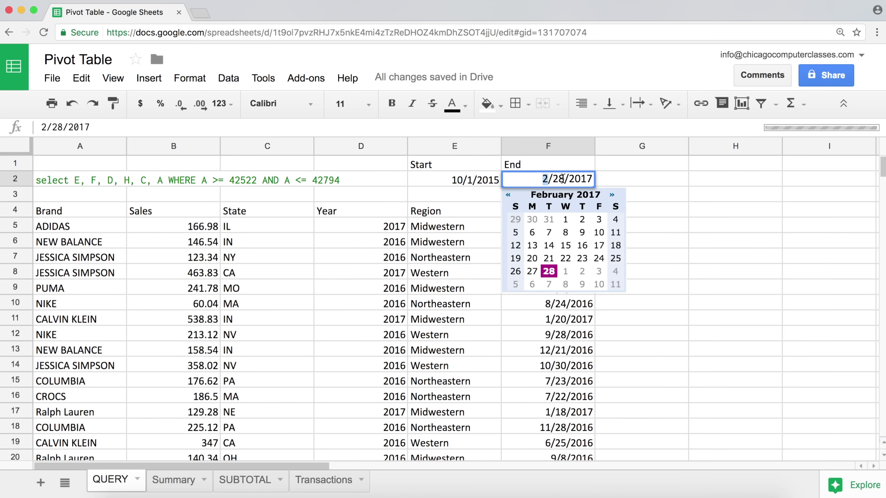
pyautogui.write('5')
pyautogui.click(545, 179)
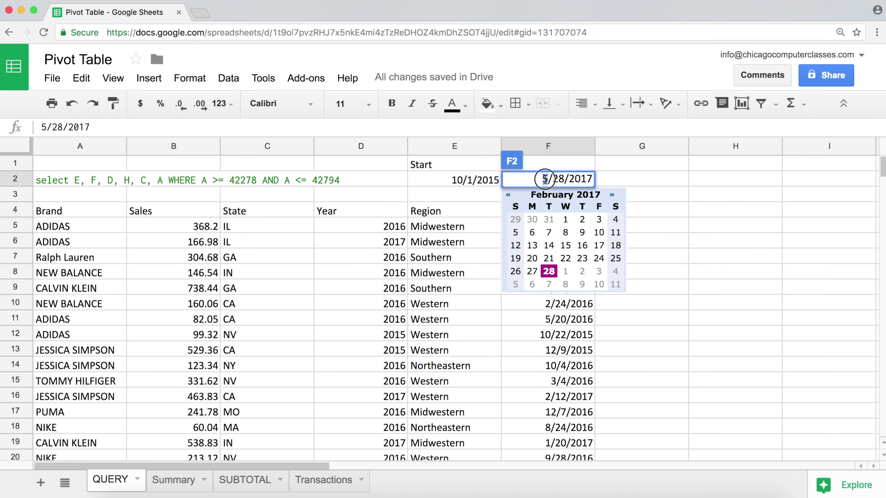
pyautogui.write('6')
pyautogui.moveTo(552, 179); pyautogui.dragTo(562, 180)
pyautogui.write('1')
pyautogui.click(590, 179)
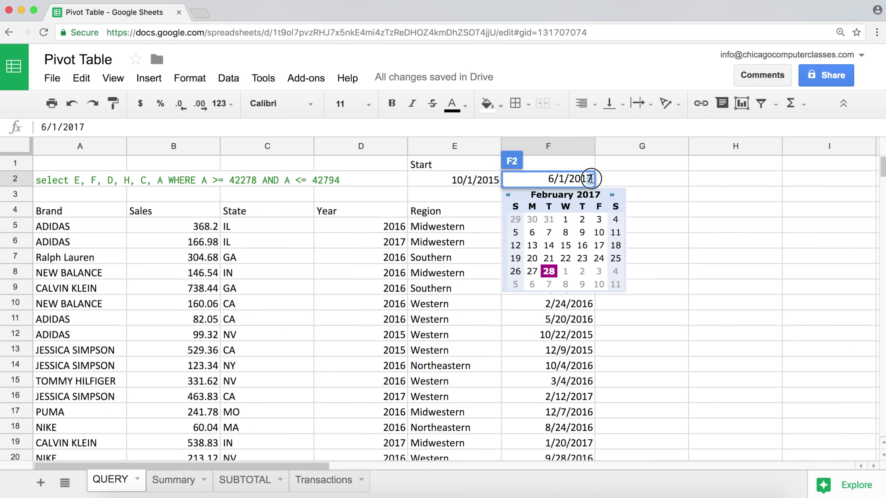
pyautogui.write('6')
pyautogui.press('Return')
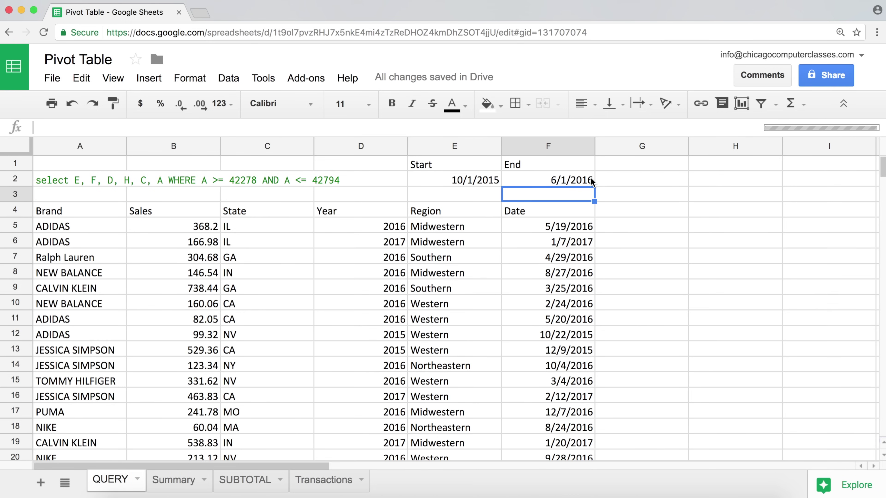
# Review the filtered result dates against the E2/F2 range and the A2 query.
pyautogui.click(566, 228)
pyautogui.moveTo(574, 307); pyautogui.dragTo(586, 421)
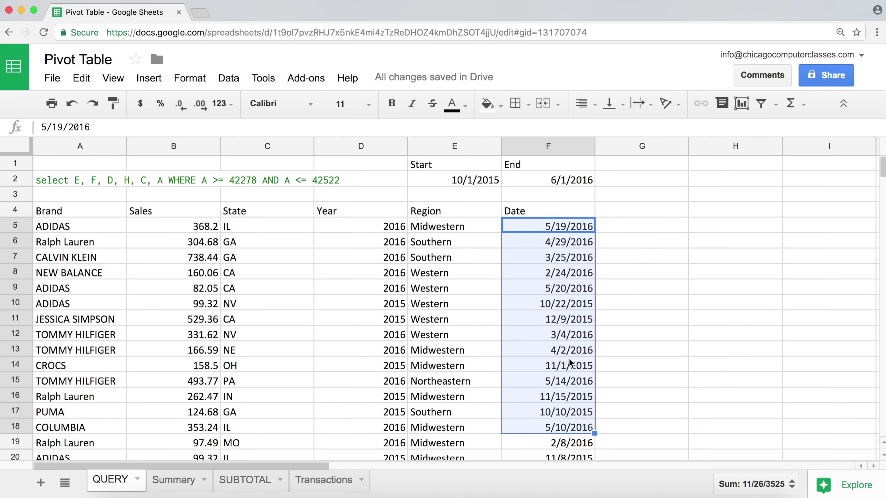
pyautogui.click(559, 230)
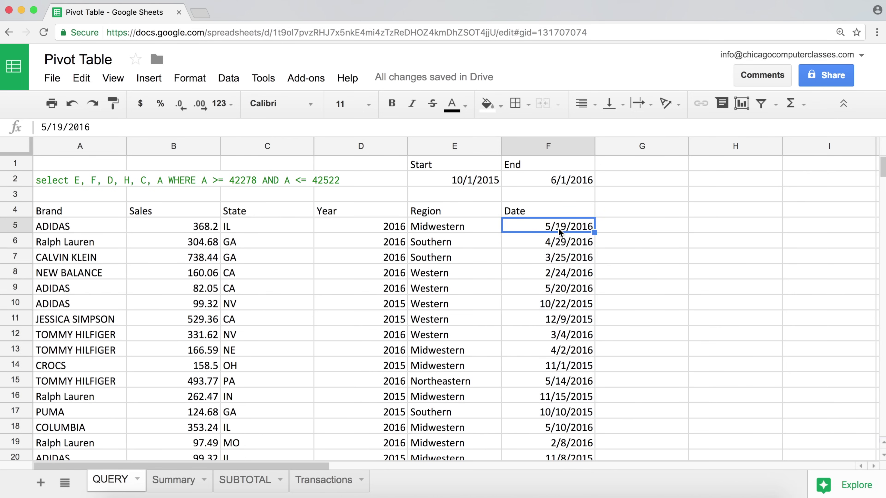
pyautogui.click(494, 180)
pyautogui.click(540, 181)
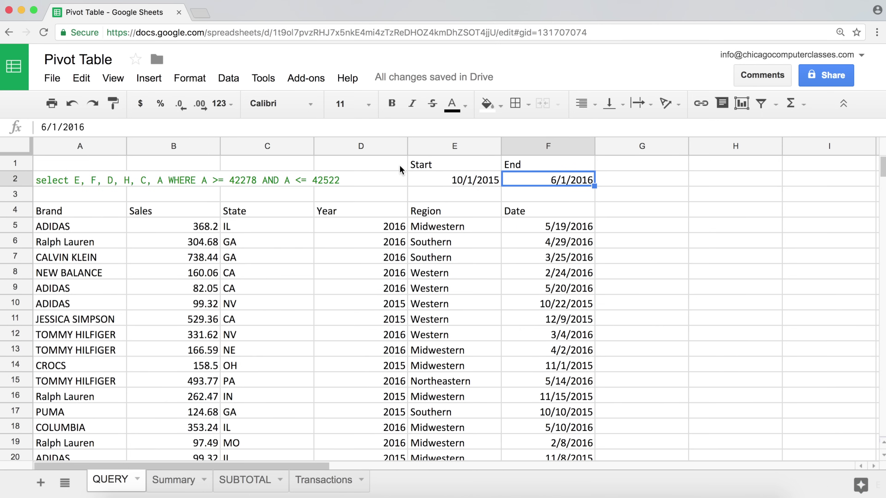
pyautogui.click(99, 180)
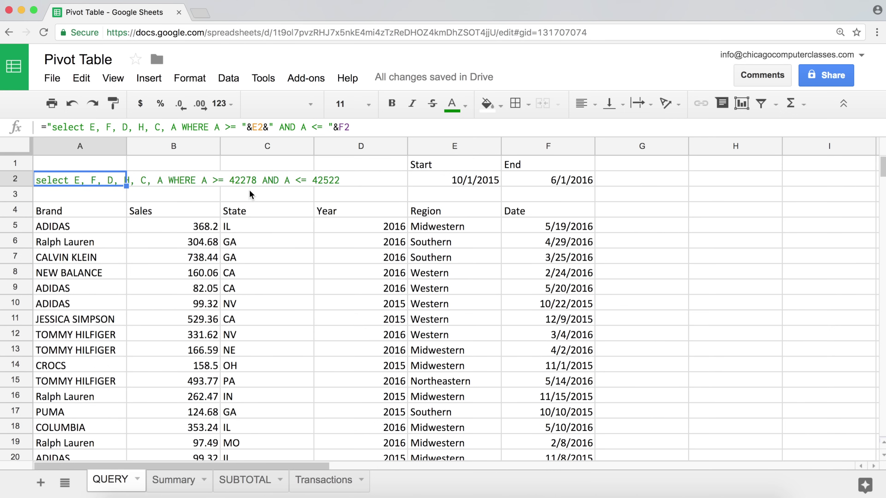
pyautogui.click(470, 181)
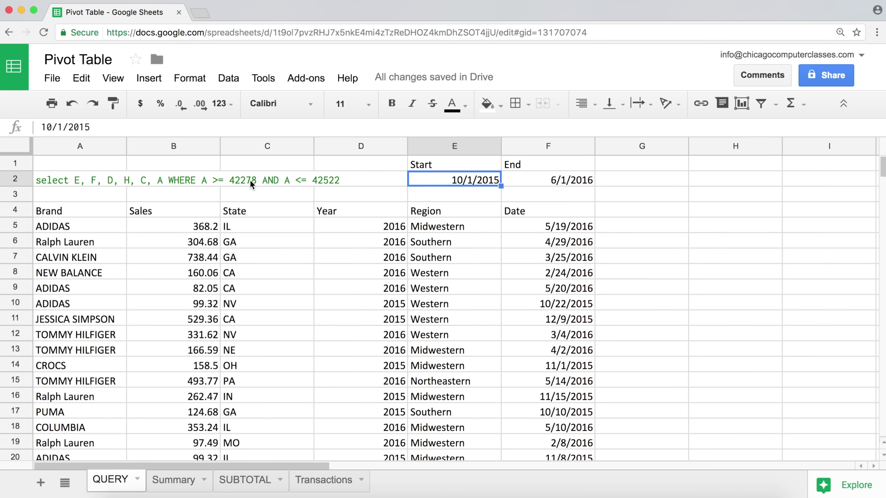
pyautogui.click(72, 163)
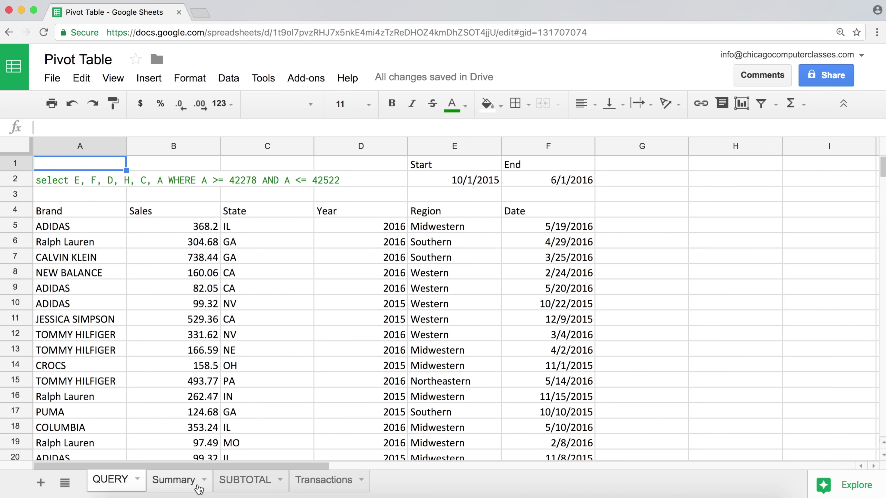
# Open the Transactions sheet and select its column A Date values to review them.
pyautogui.click(311, 489)
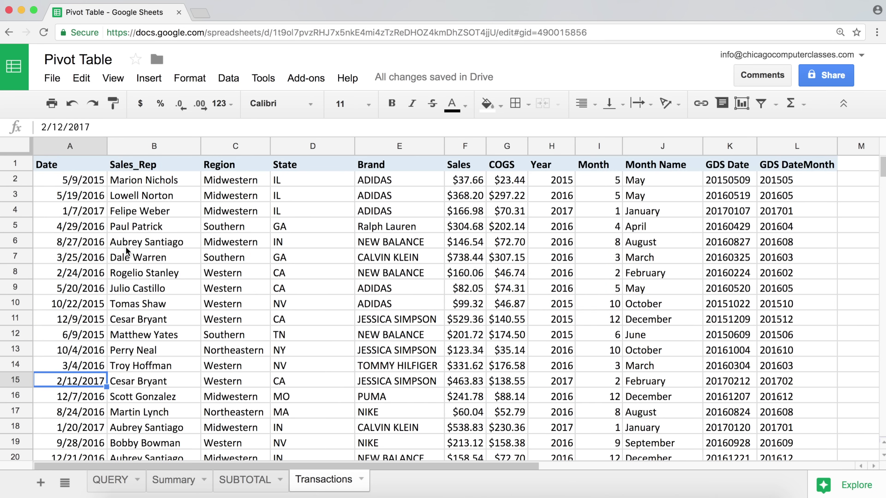
pyautogui.moveTo(53, 180); pyautogui.dragTo(103, 320)
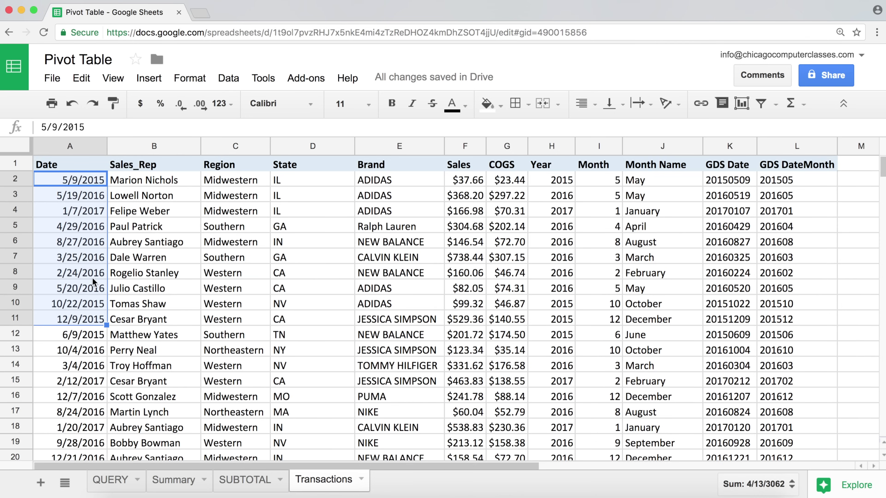
pyautogui.press('Escape')
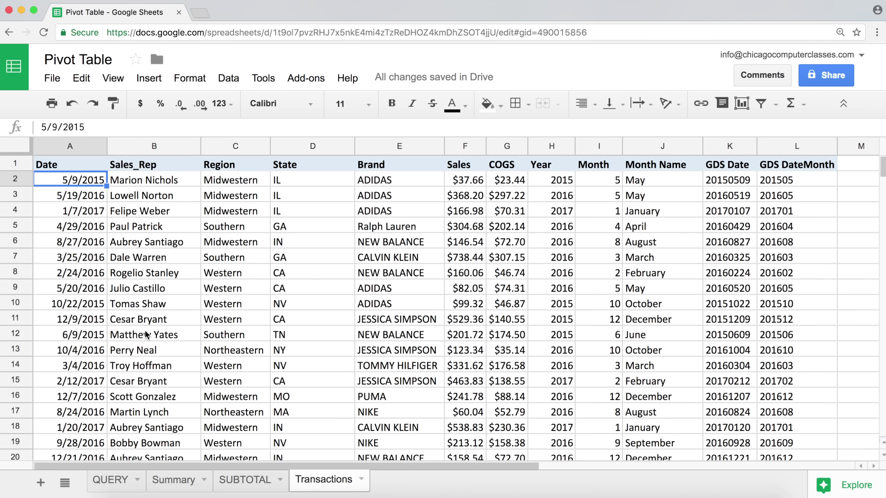